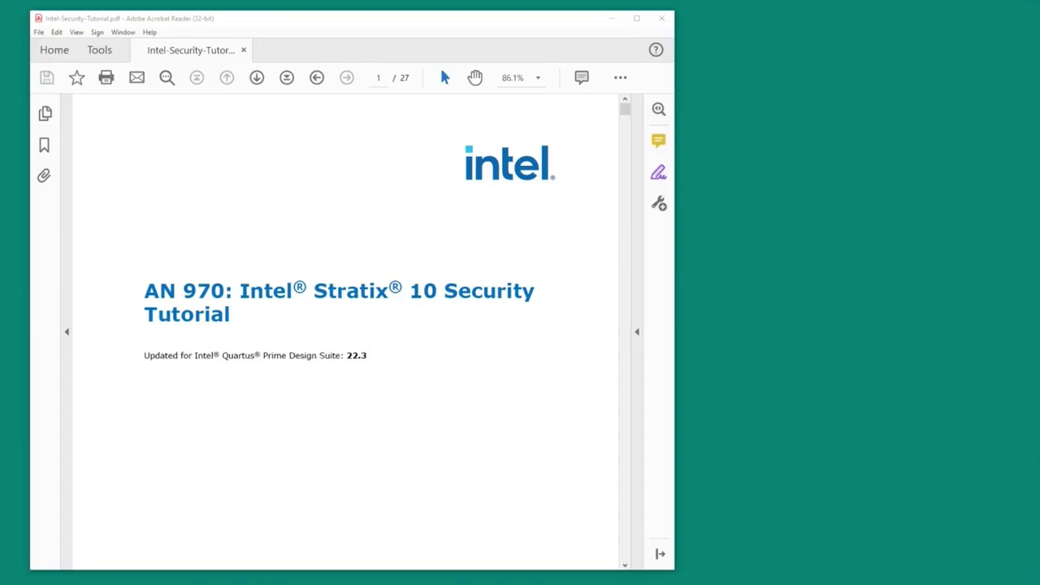
Scroll the tutorial PDF past the Introduction to page 5, 'Setting up Initial Project'
drag(0, 235, 661, 268)
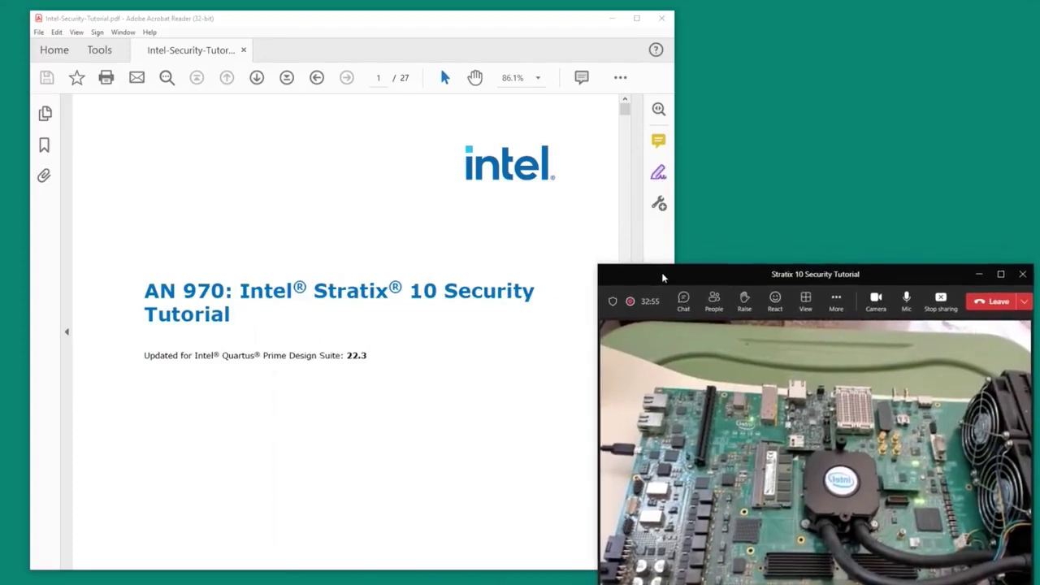
click(322, 24)
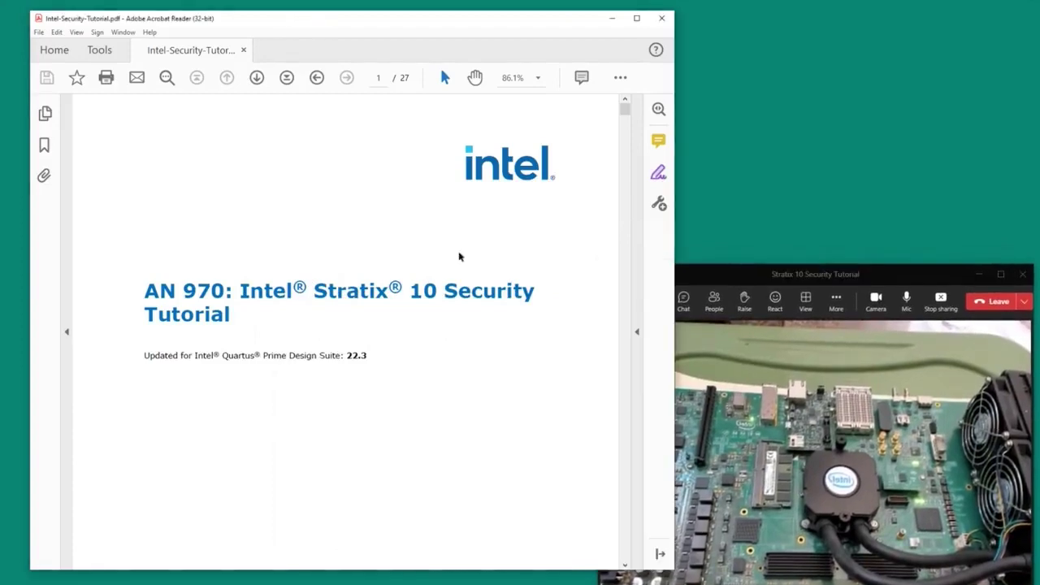
scroll(426, 259, down, 5)
scroll(426, 260, down, 10)
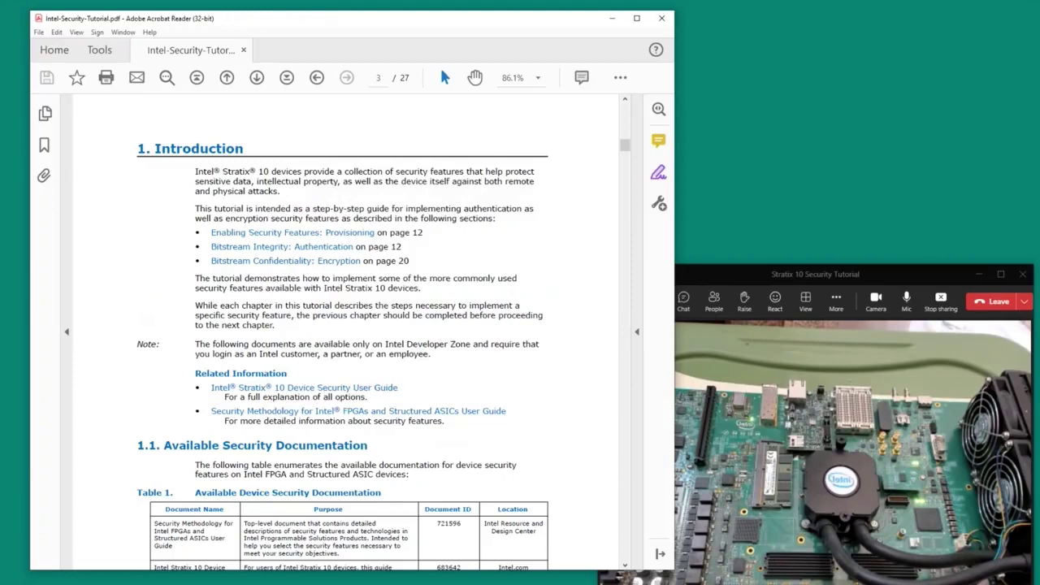
scroll(310, 275, down, 10)
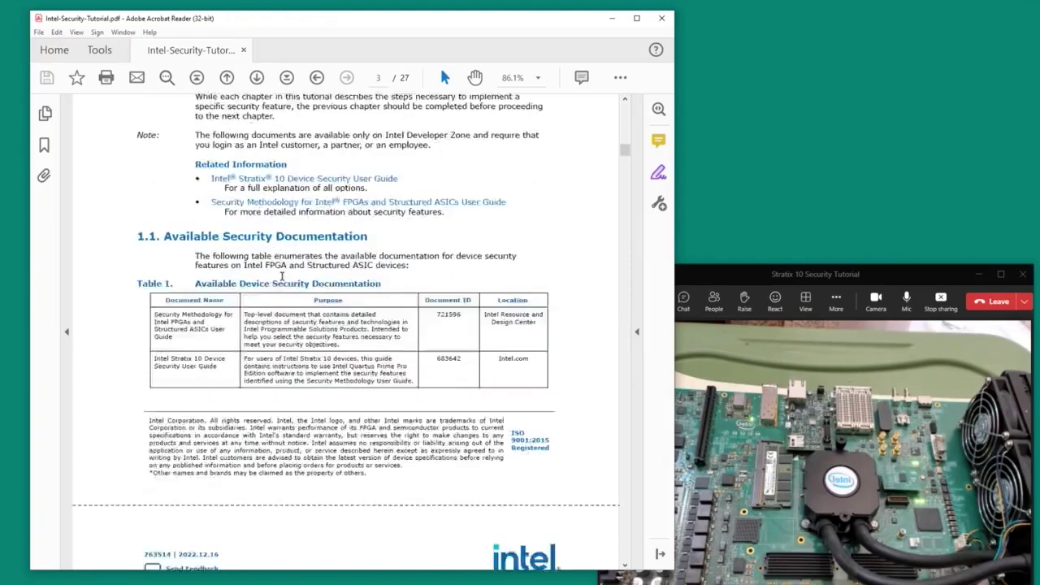
scroll(310, 275, down, 6)
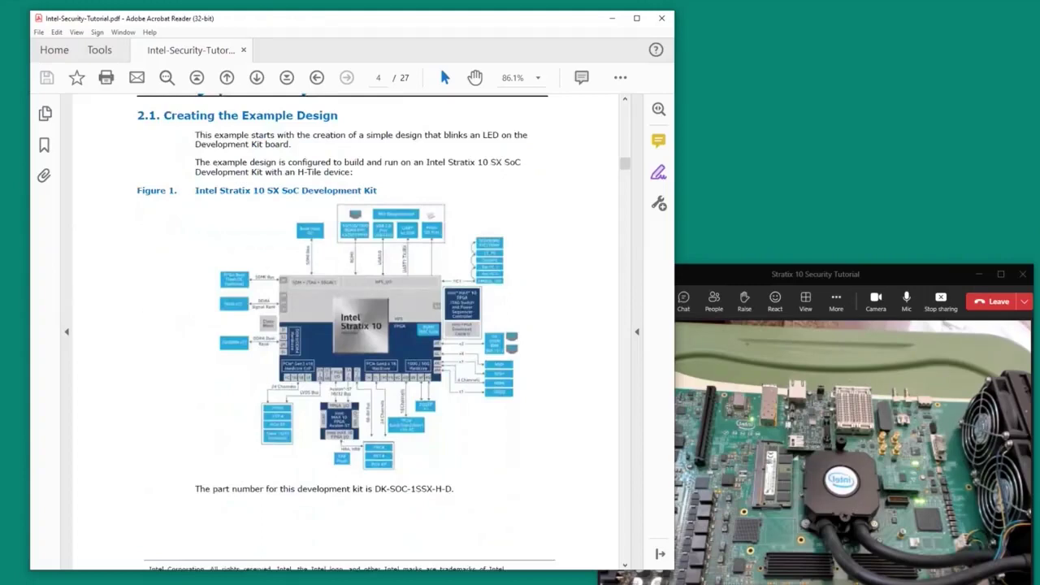
scroll(451, 281, down, 14)
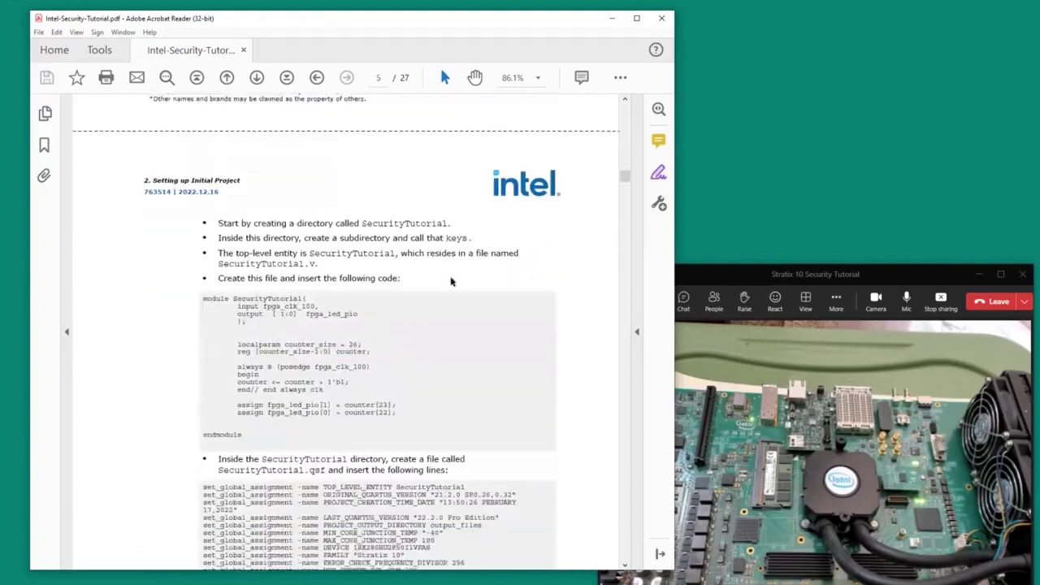
scroll(451, 281, down, 2)
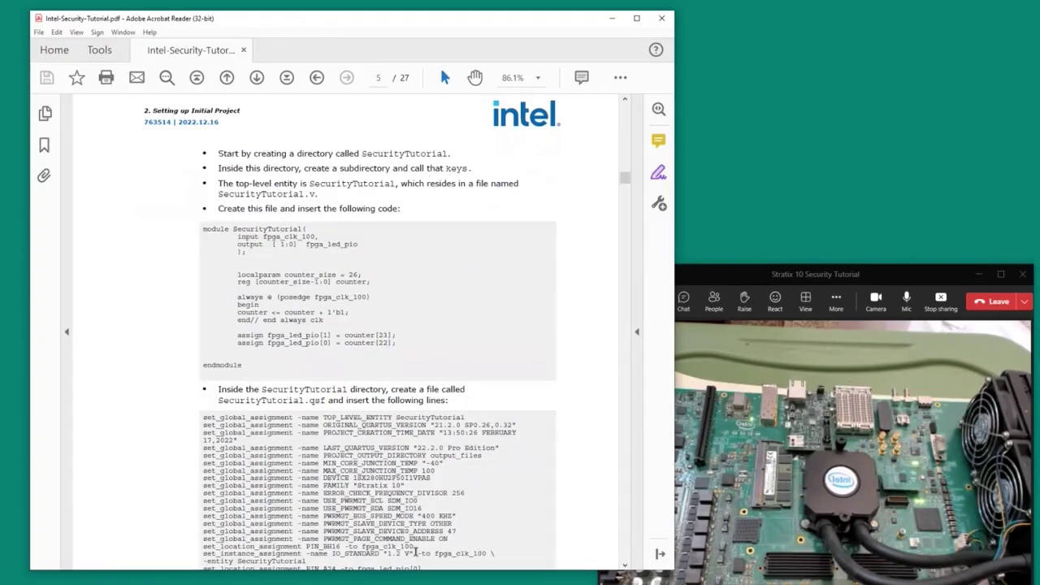
In Command Prompt, go up to the SecurityTutorial folder with cd .. and list it with dir
mouse_move(352, 583)
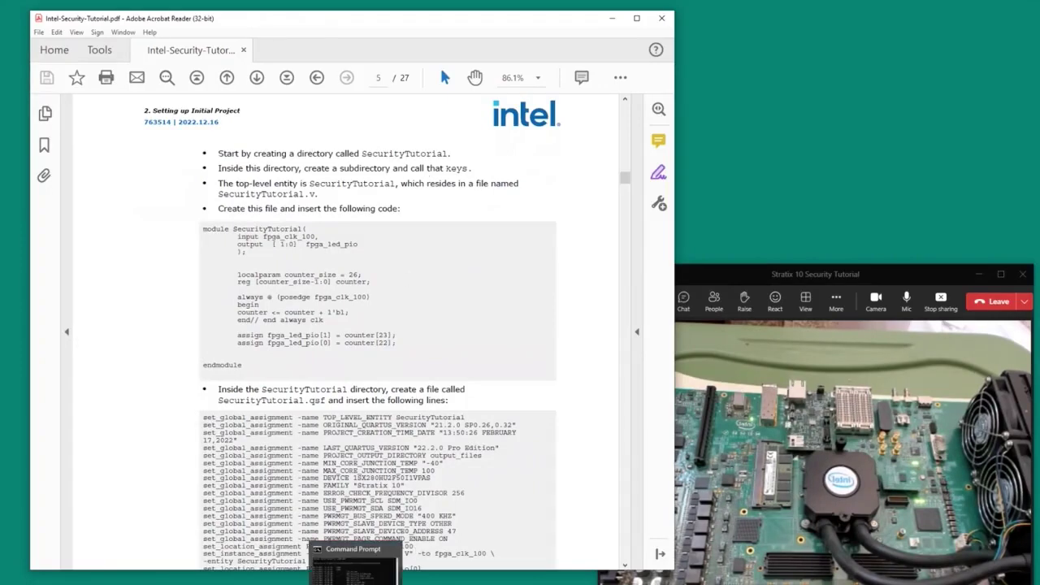
click(352, 564)
text(cd)
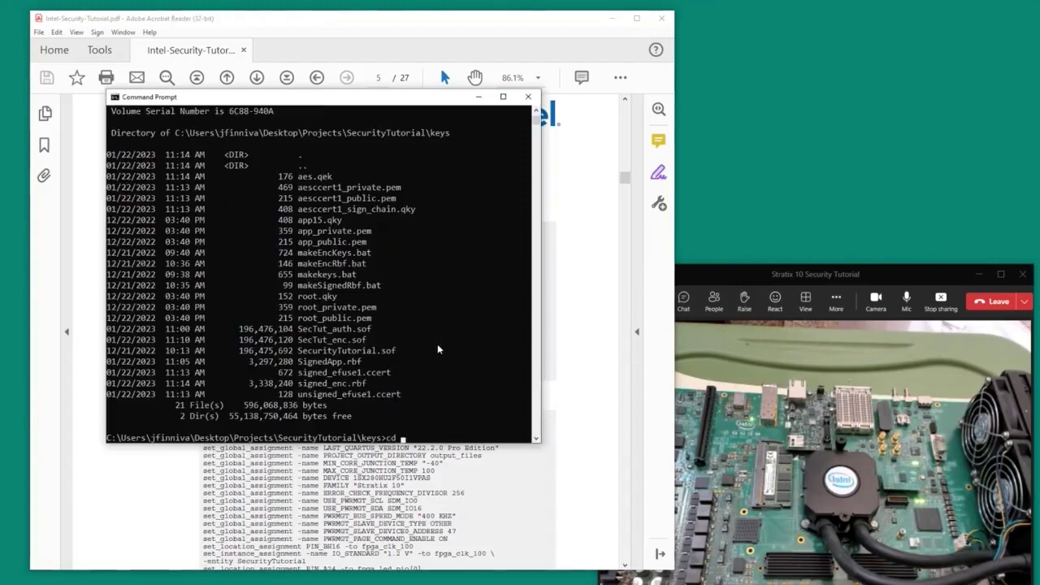
text( ..)
key(Return)
text(dir)
key(Return)
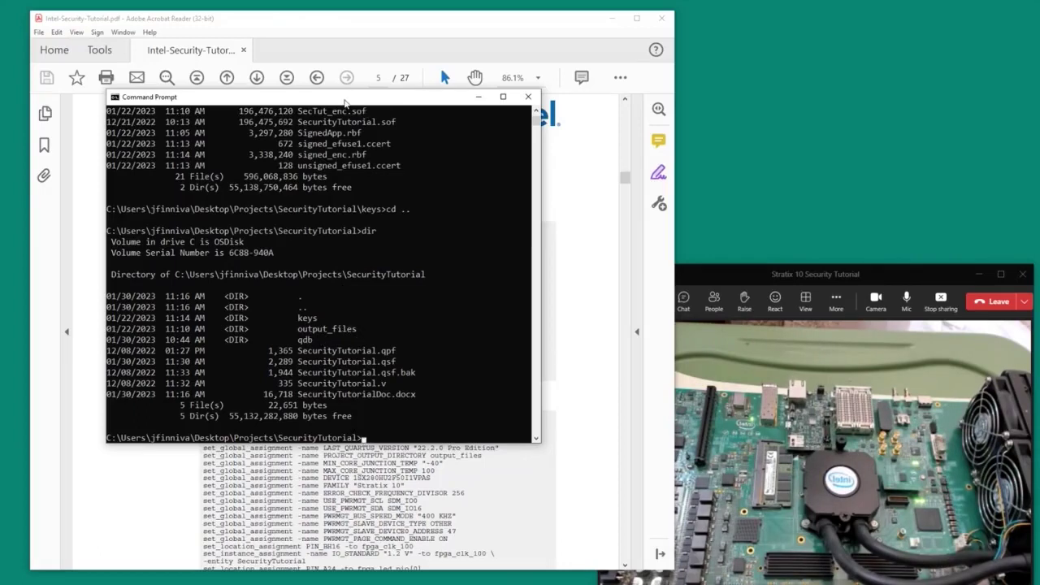
drag(344, 99, 357, 109)
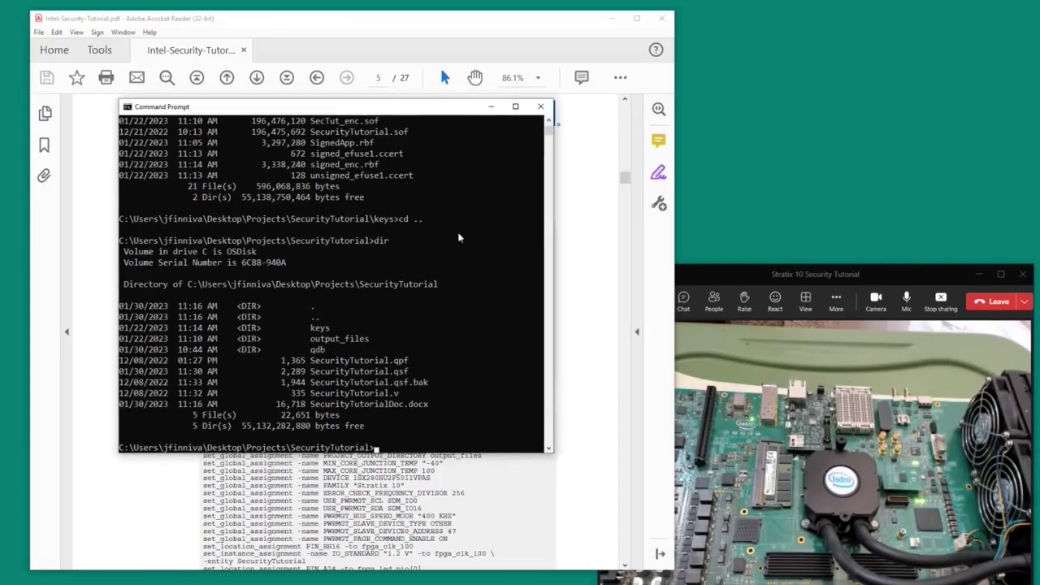
click(339, 22)
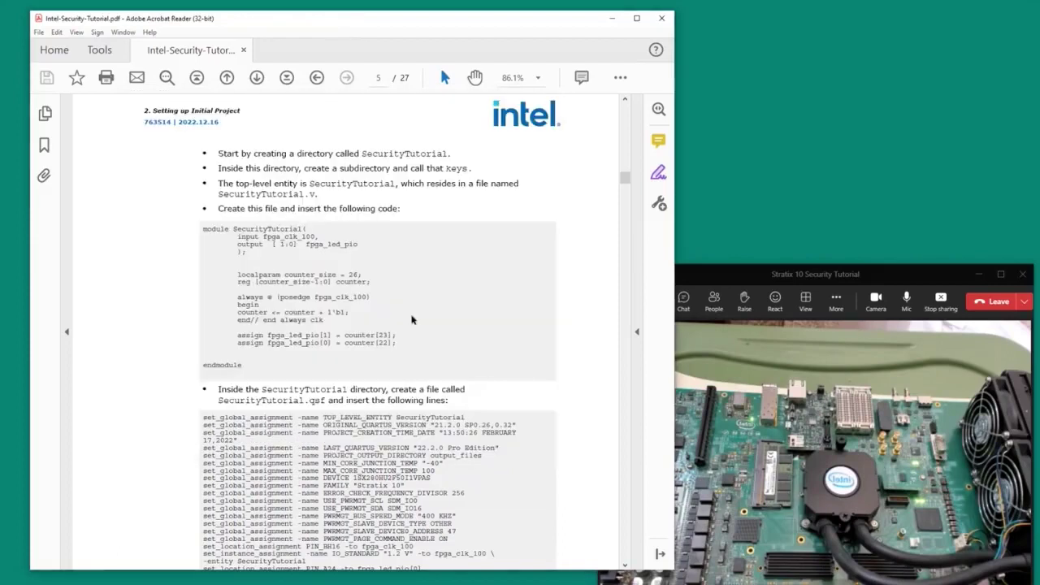
Select the whole SecurityTutorial module code and scroll onward through the tutorial
scroll(415, 318, down, 1)
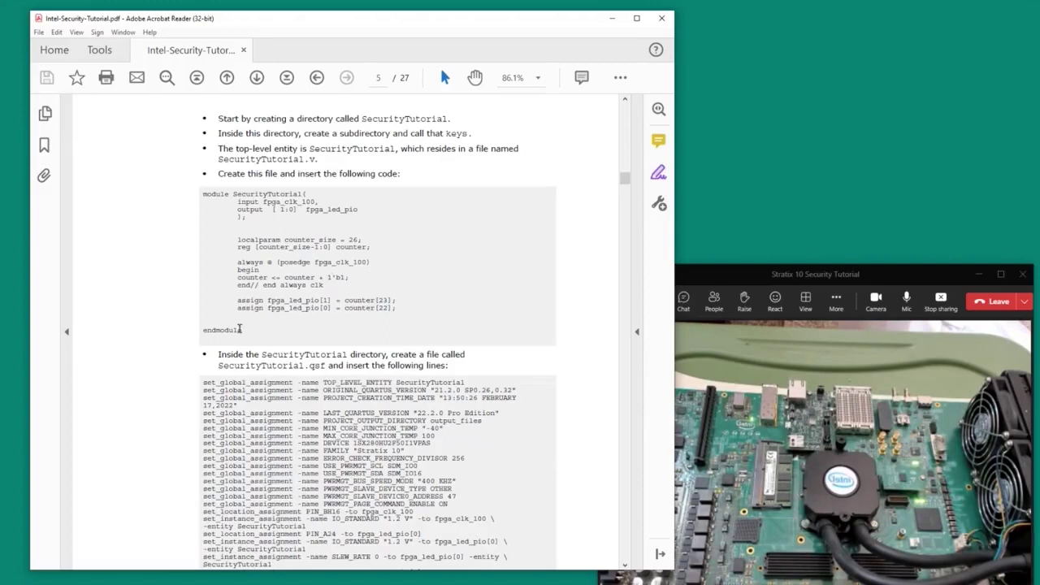
drag(244, 330, 199, 202)
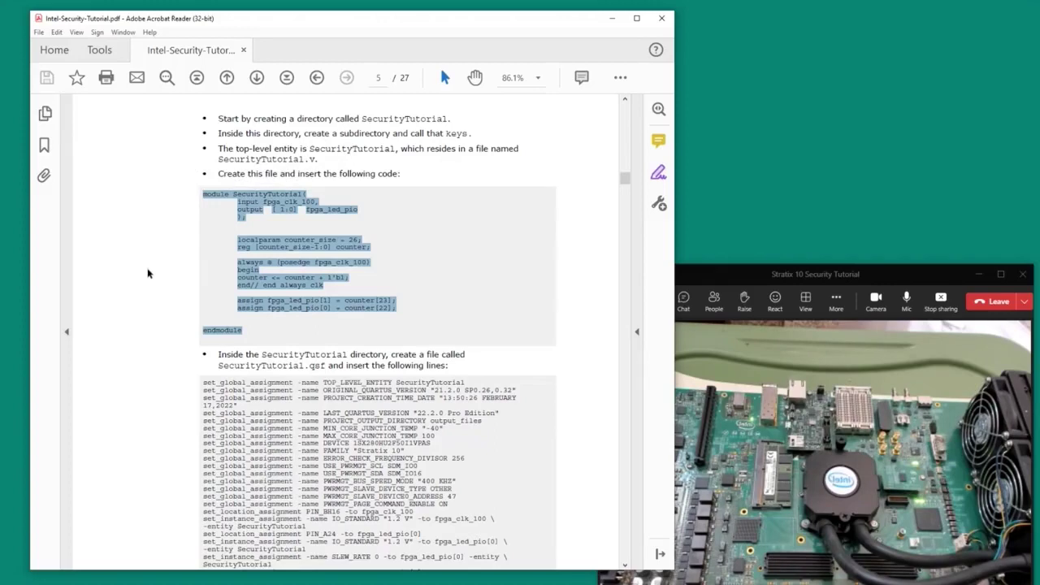
scroll(153, 274, down, 2)
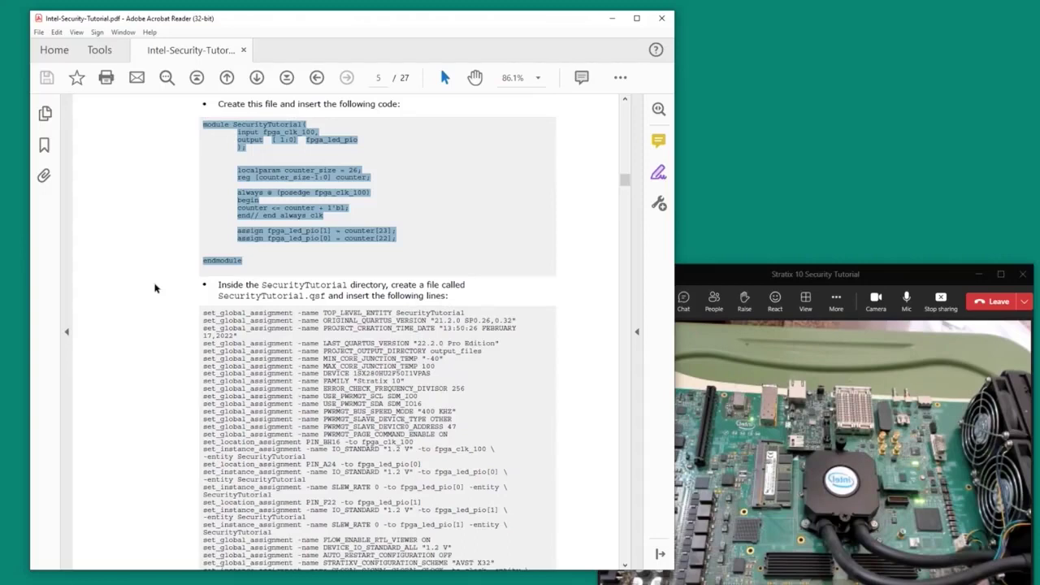
scroll(151, 337, down, 3)
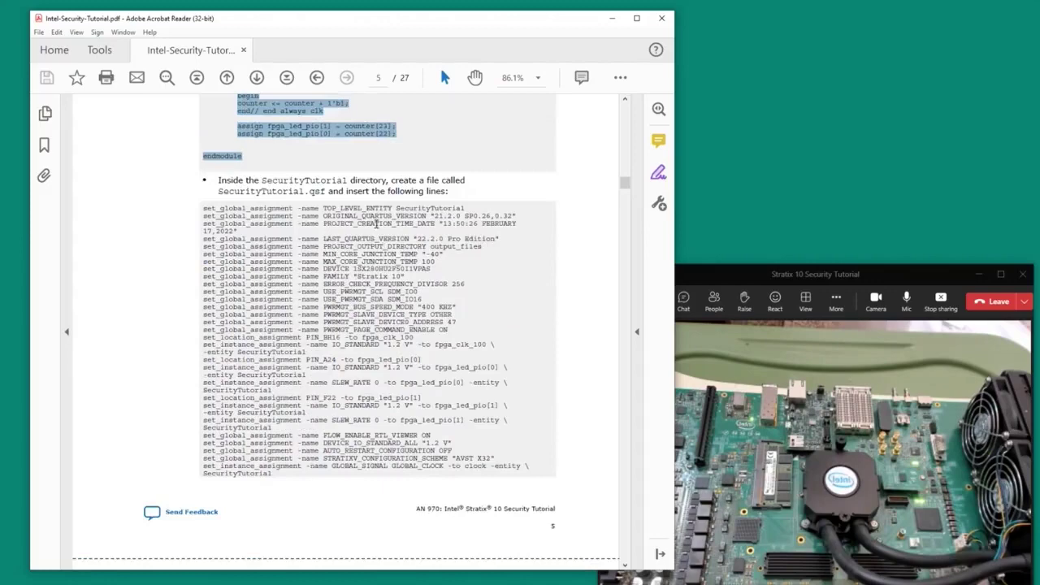
scroll(165, 320, down, 1)
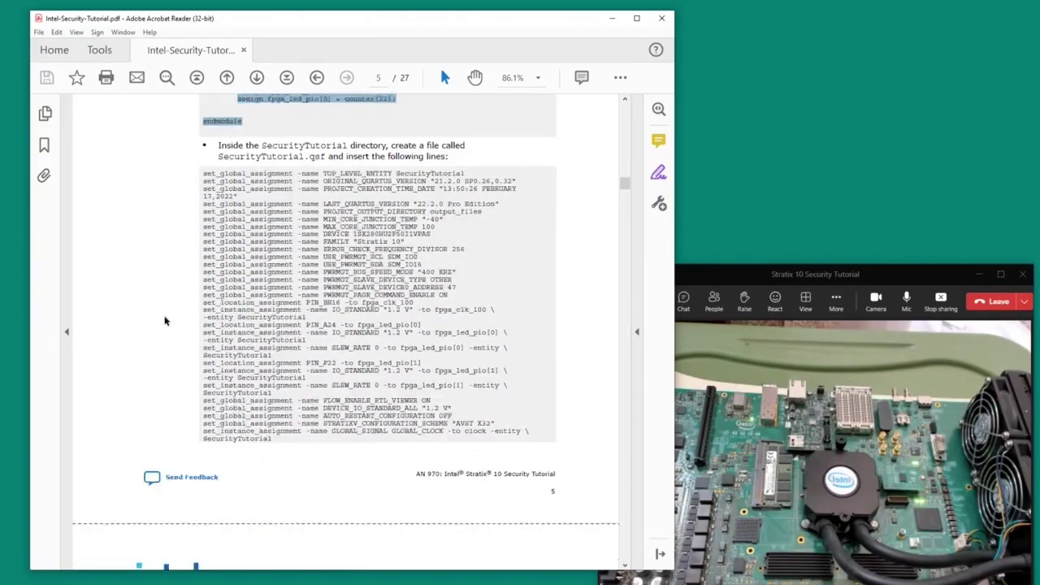
scroll(164, 321, down, 4)
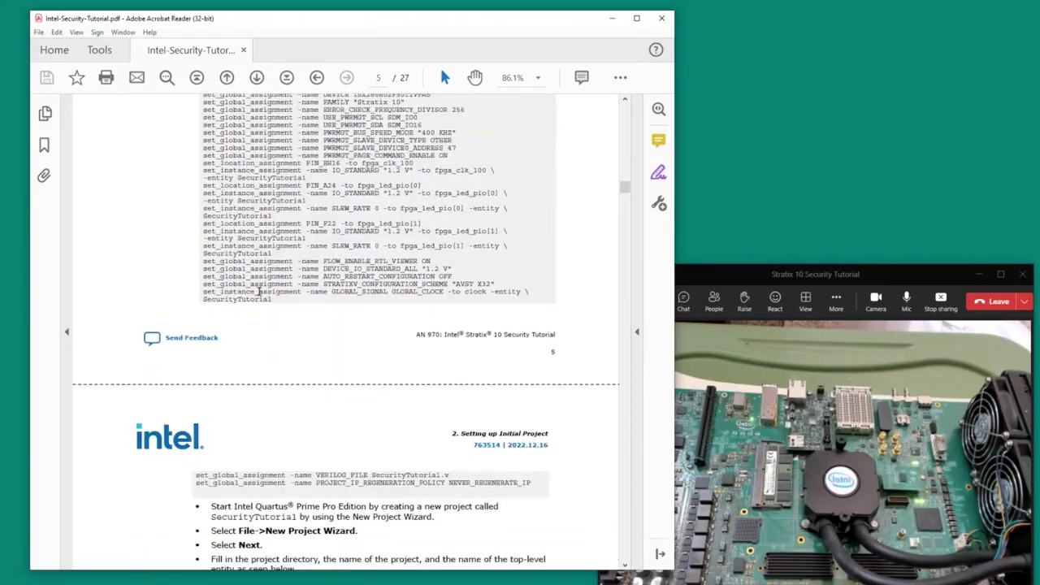
Scroll to page 9's 'Programing the .sof File' section and switch to Quartus Prime
scroll(280, 167, up, 3)
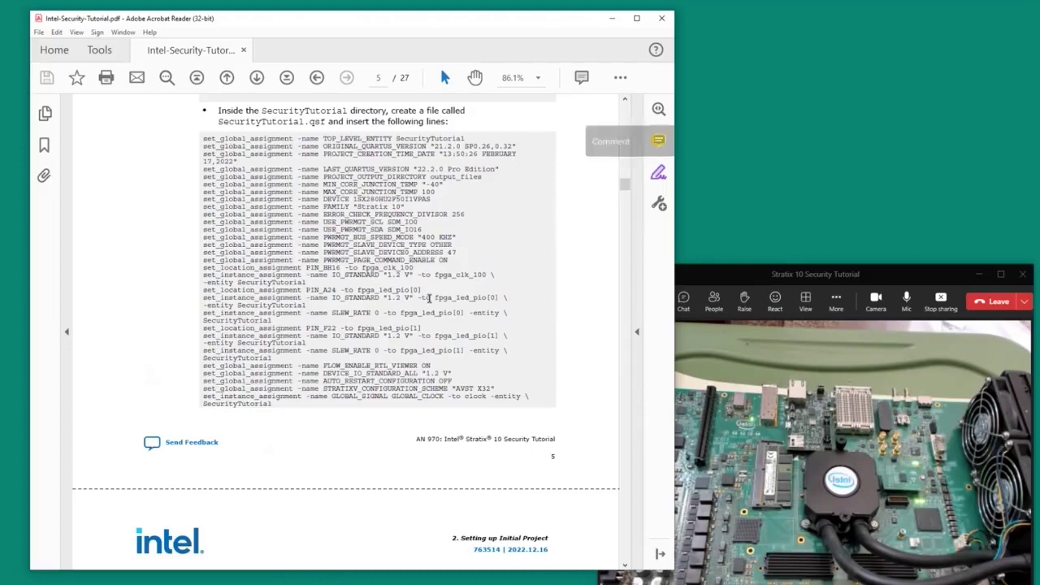
scroll(333, 287, down, 3)
scroll(333, 287, down, 15)
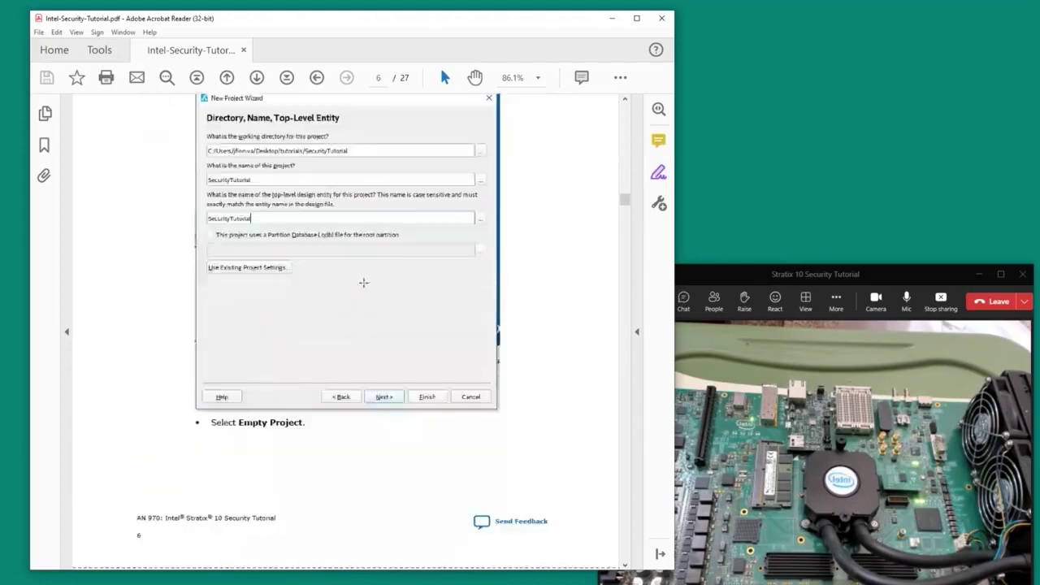
scroll(404, 314, down, 17)
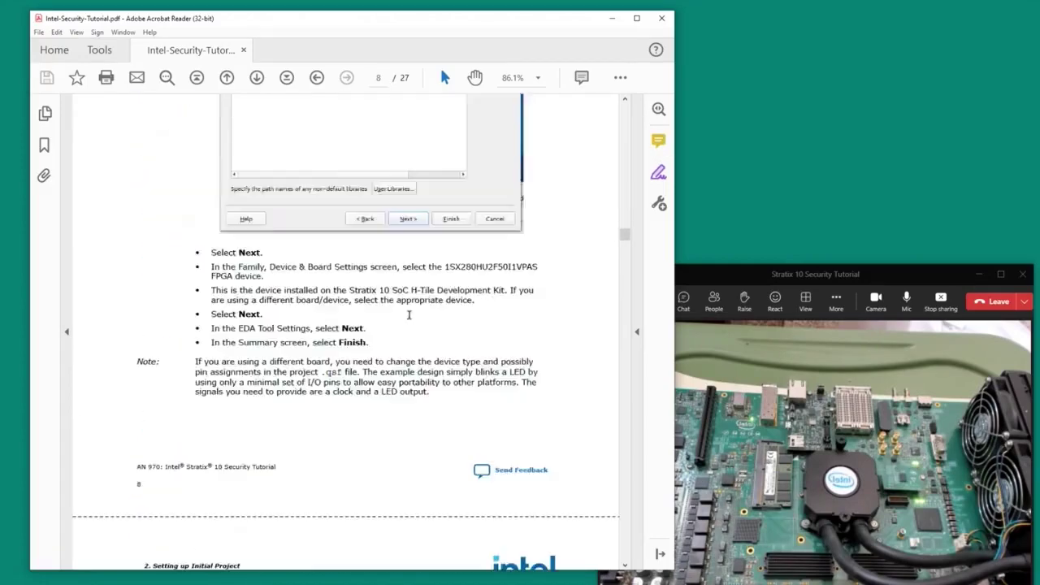
scroll(409, 312, down, 2)
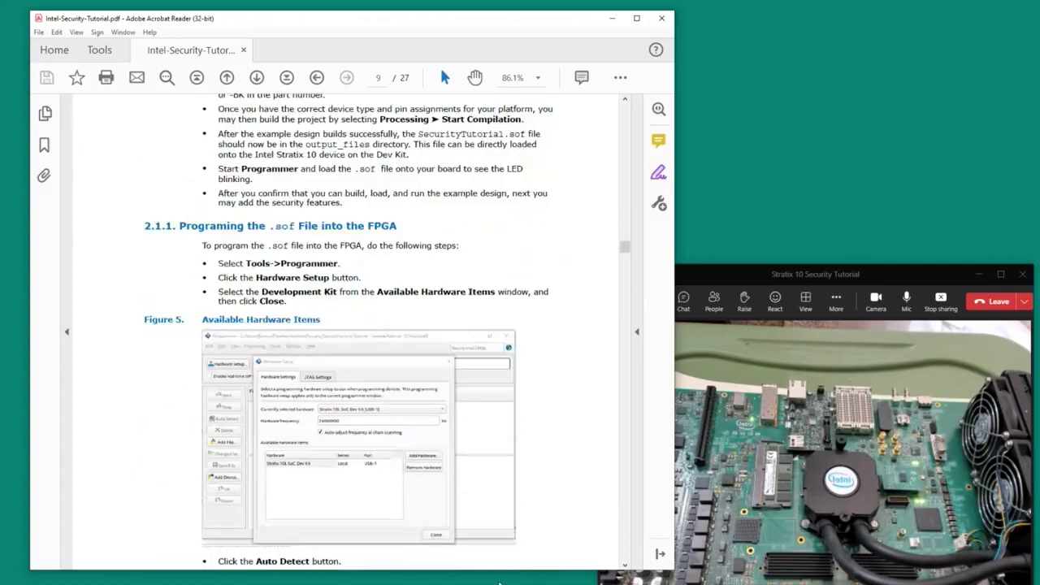
click(373, 565)
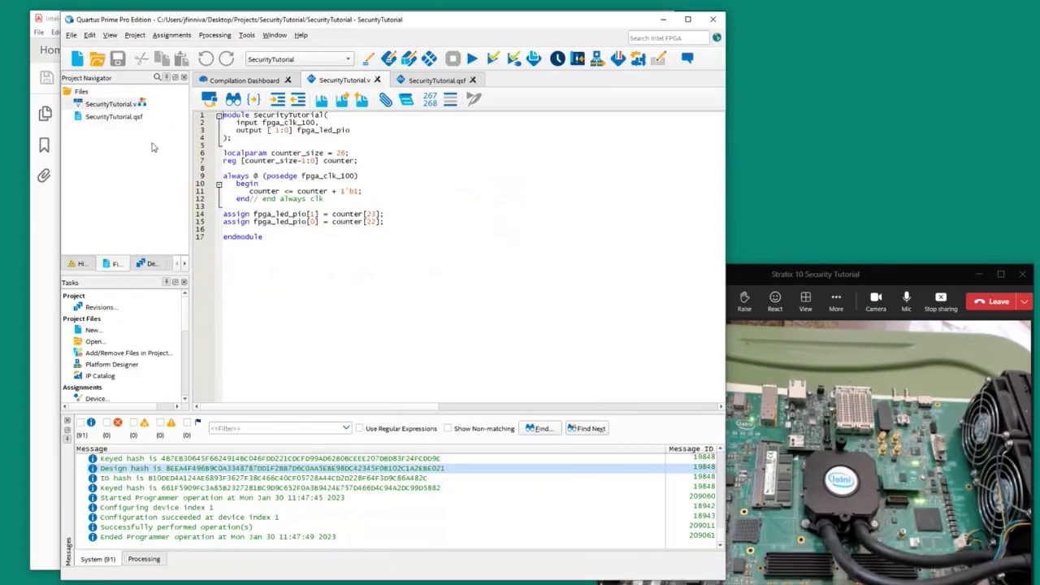
click(96, 105)
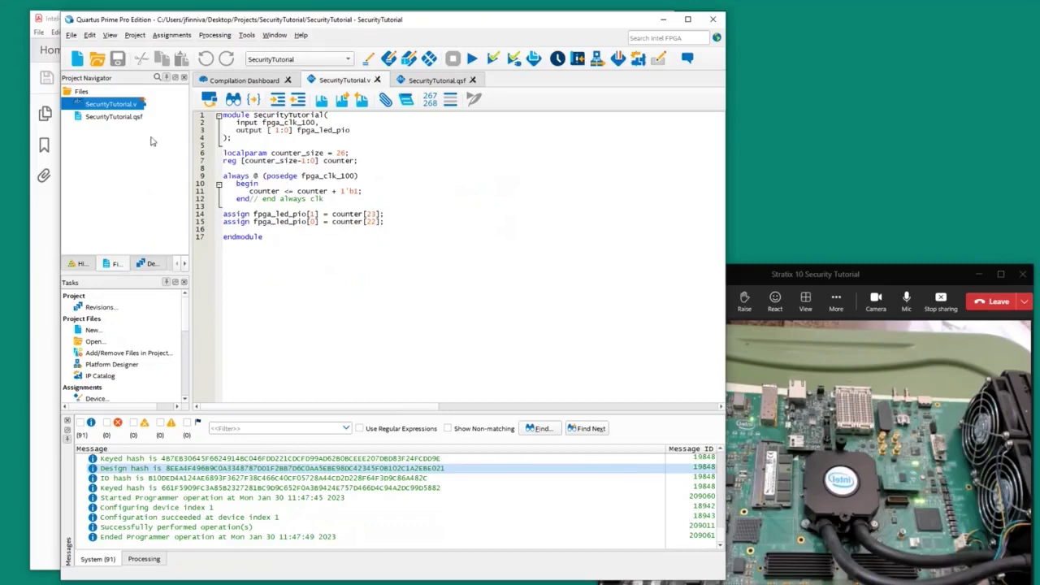
double_click(114, 117)
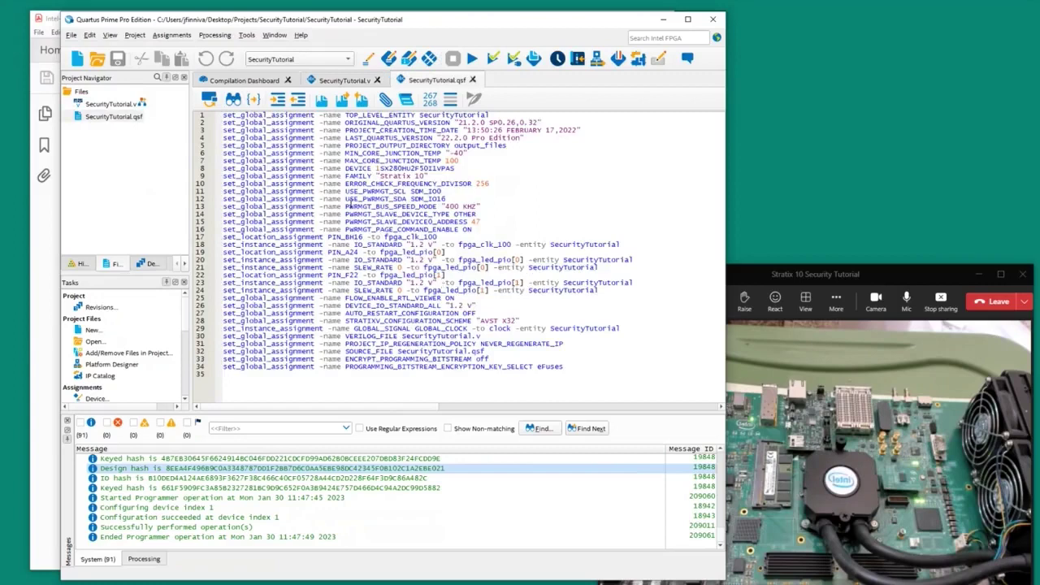
double_click(108, 105)
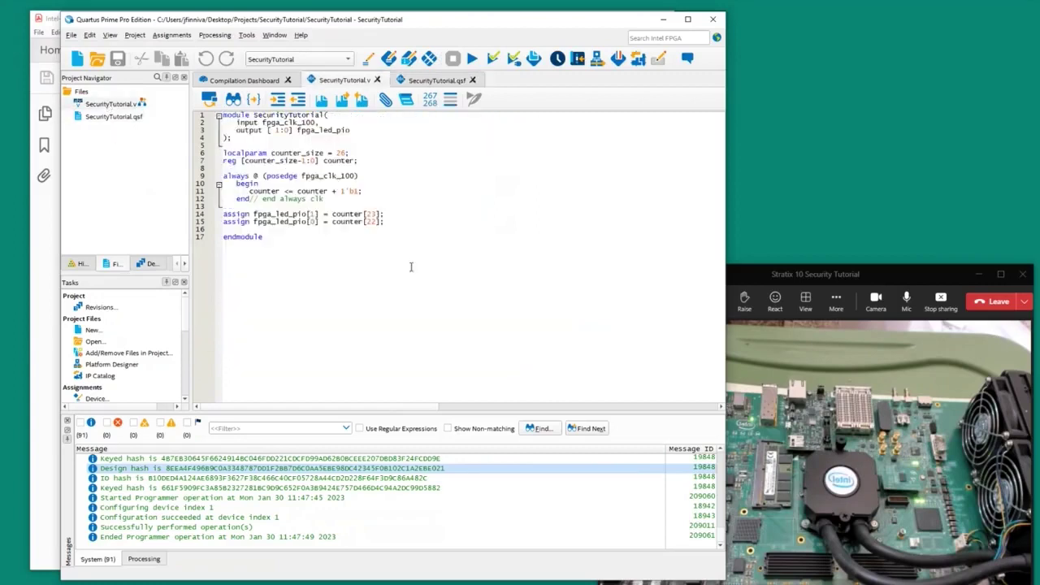
drag(436, 26, 407, 23)
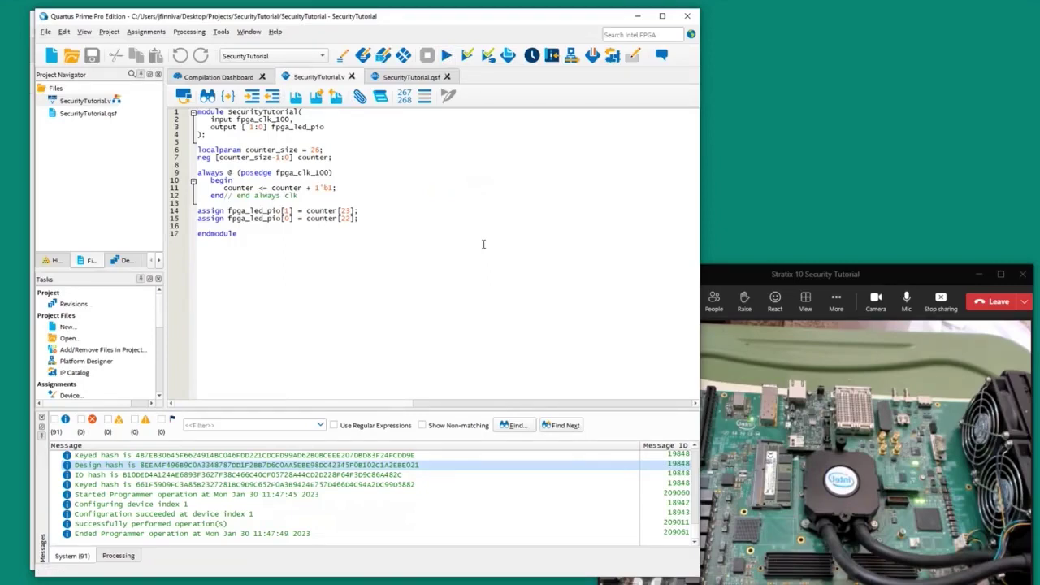
Open the Programmer and auto-detect the JTAG chain, choosing the 1SX280HU2AS device
click(220, 32)
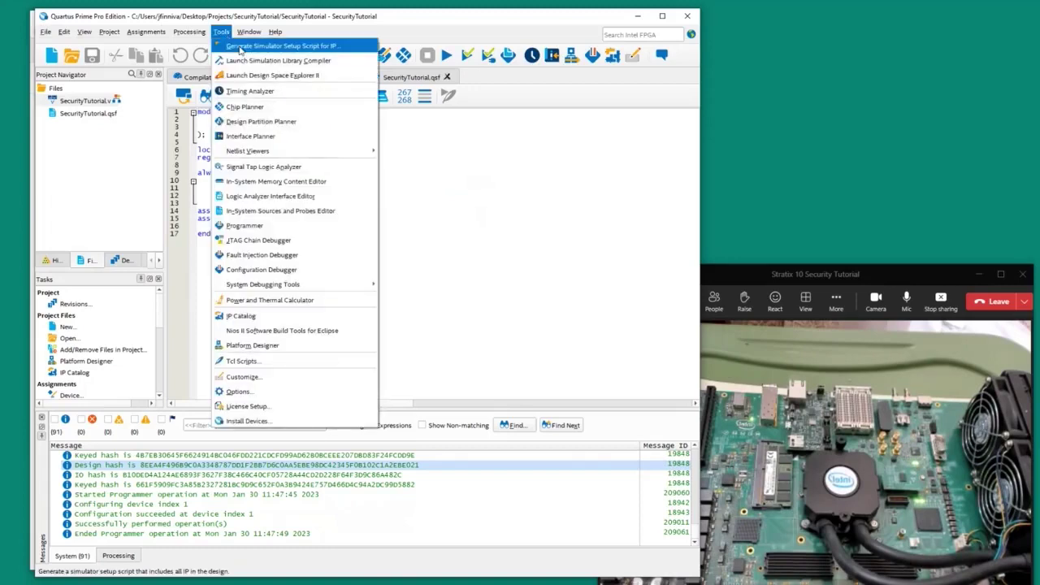
click(247, 229)
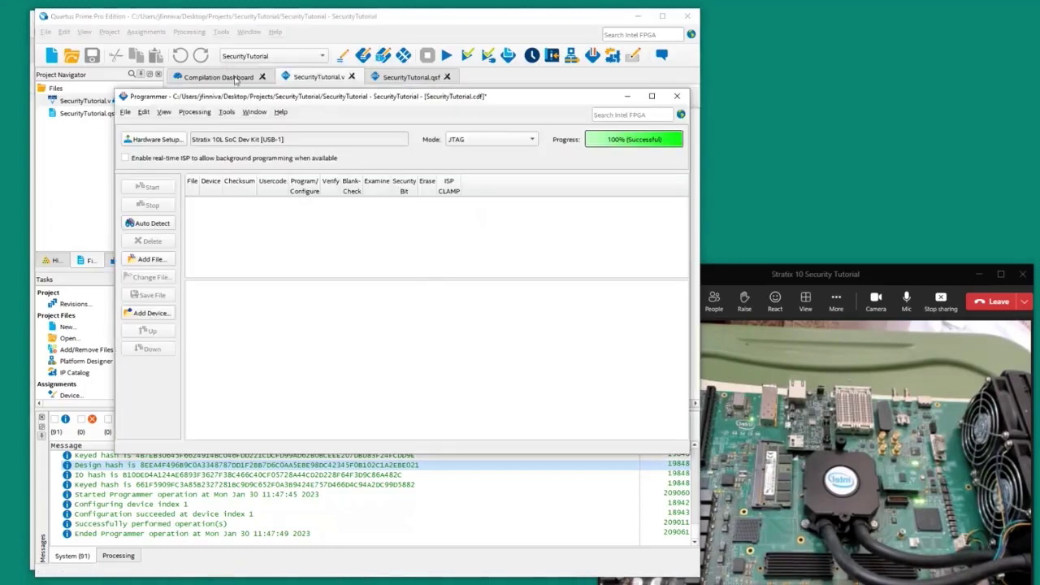
click(150, 223)
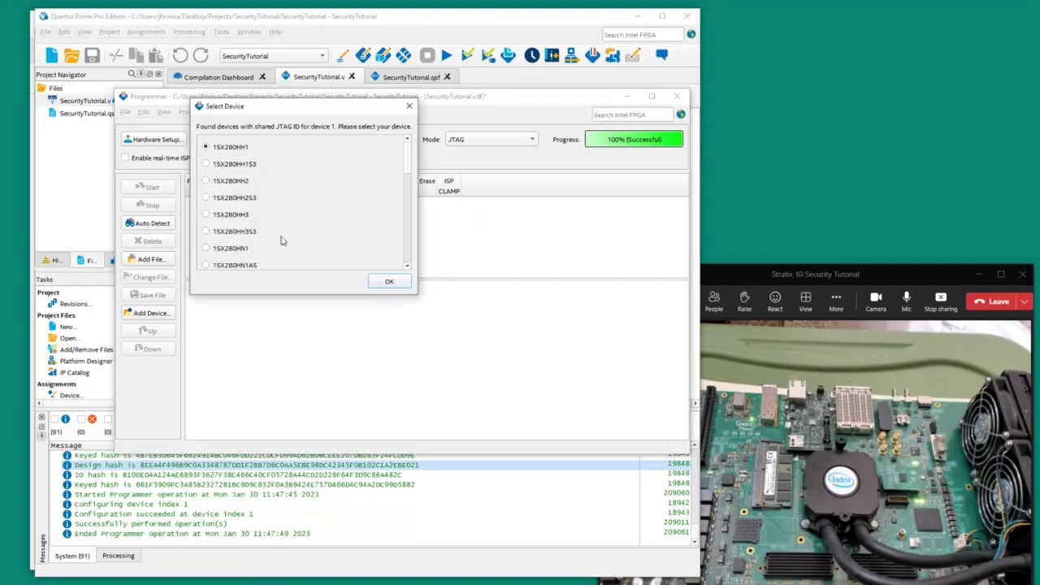
scroll(248, 193, down, 5)
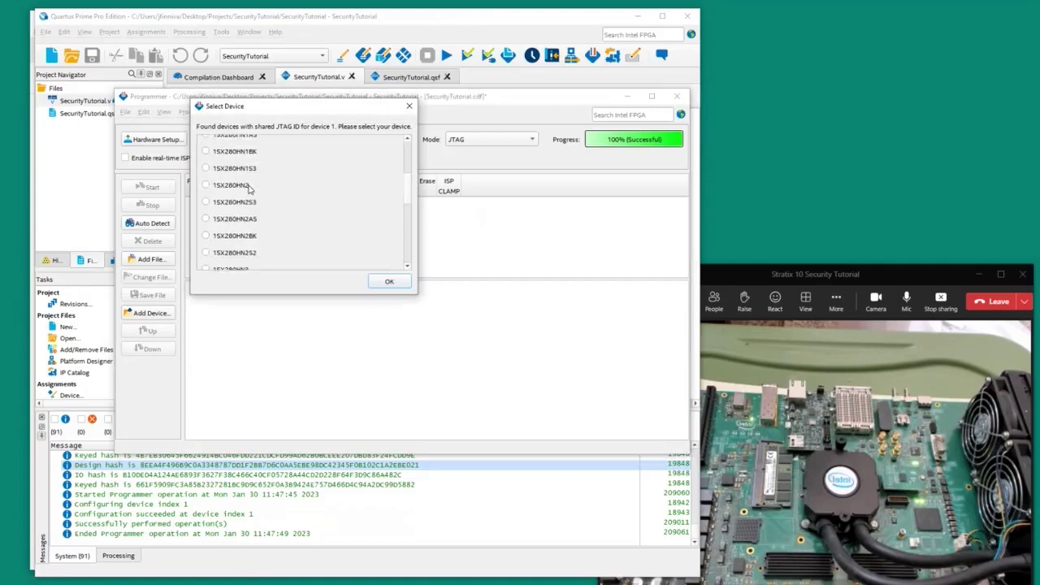
scroll(264, 195, down, 3)
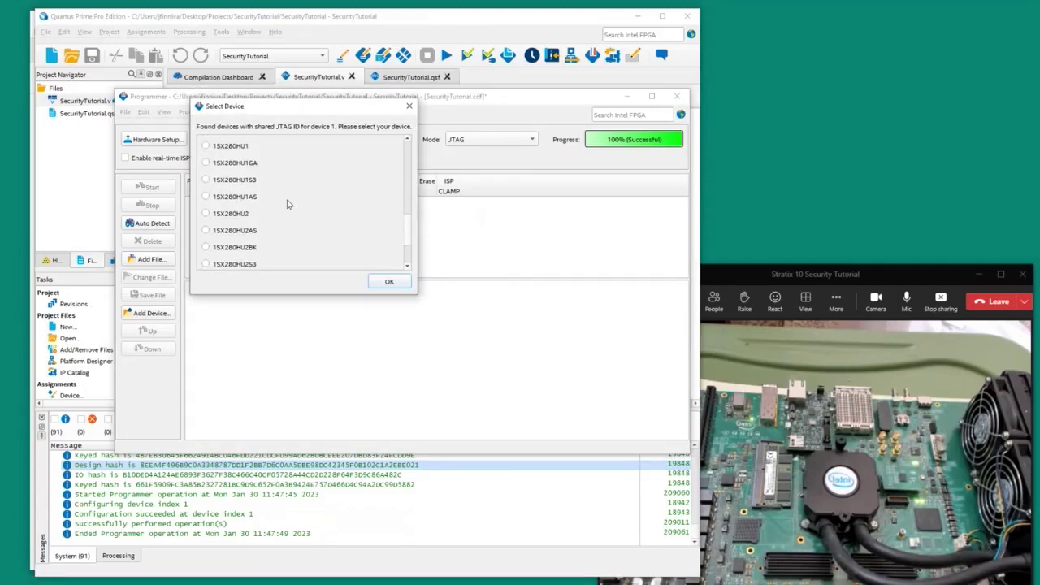
scroll(288, 204, down, 2)
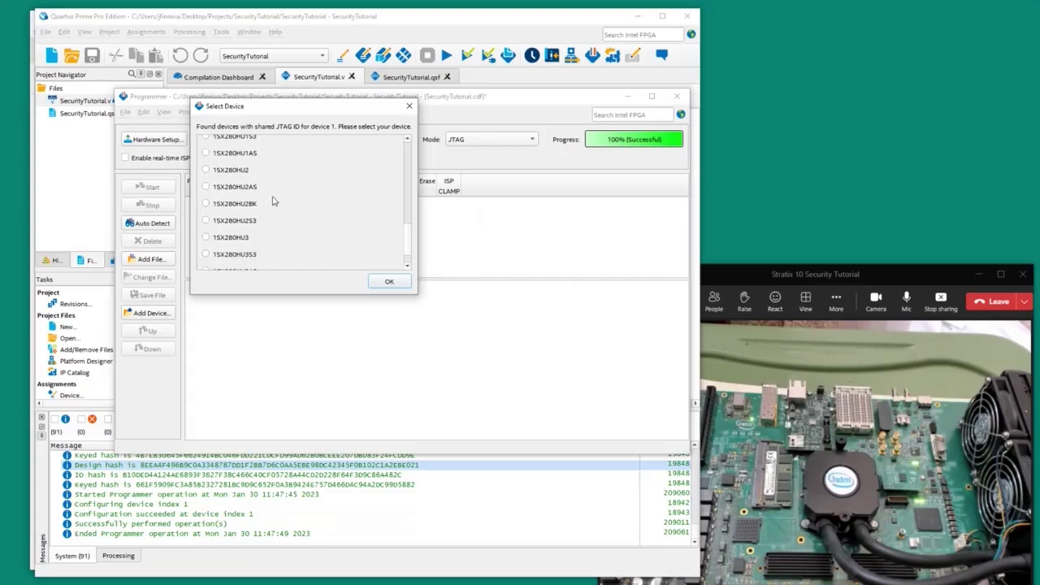
click(206, 187)
click(387, 283)
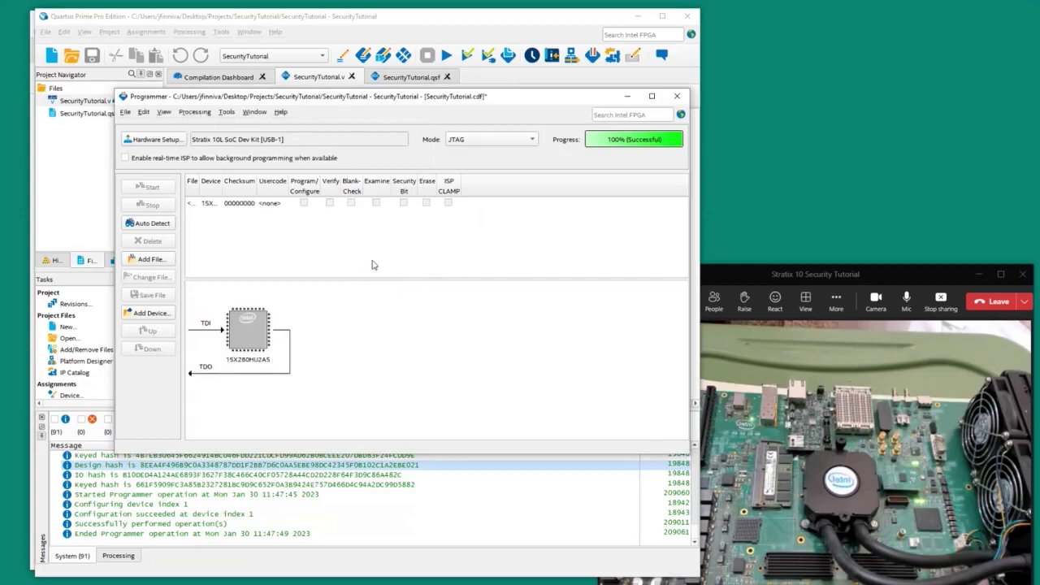
Change the chain device's programming file to keys/SecurityTutorial.sof
click(247, 328)
right_click(255, 332)
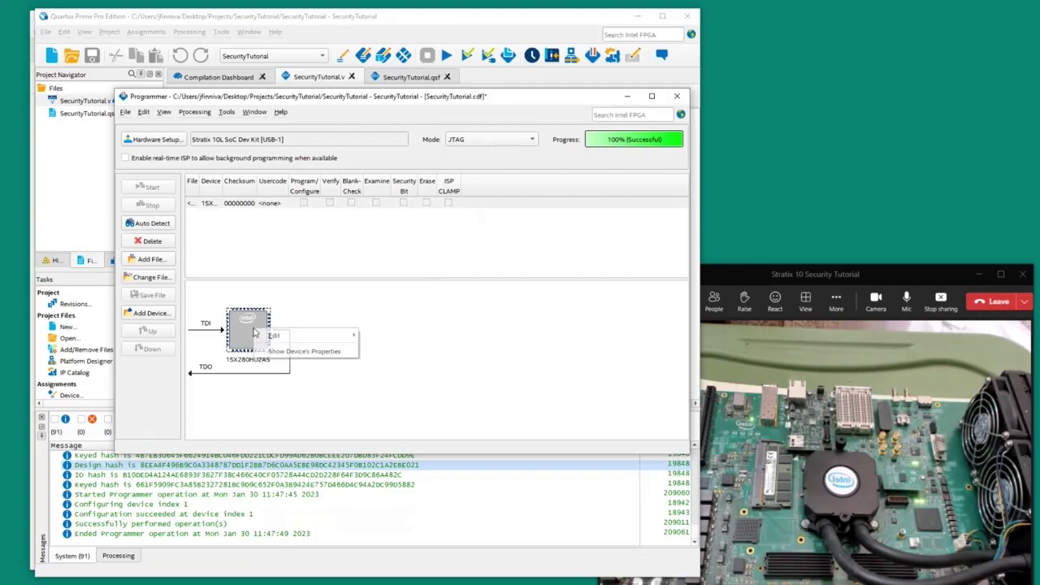
mouse_move(276, 335)
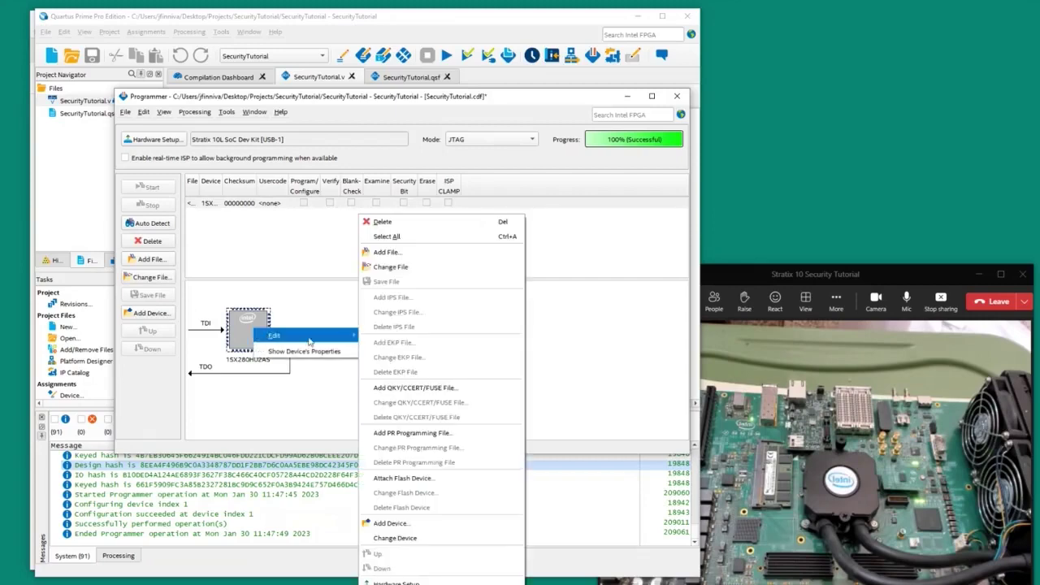
click(391, 267)
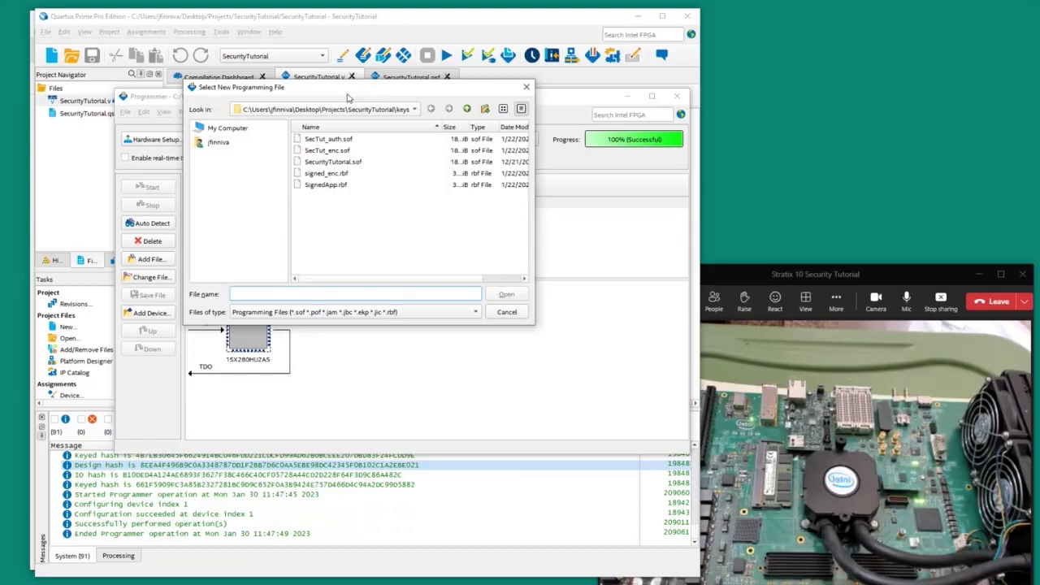
drag(325, 93, 333, 110)
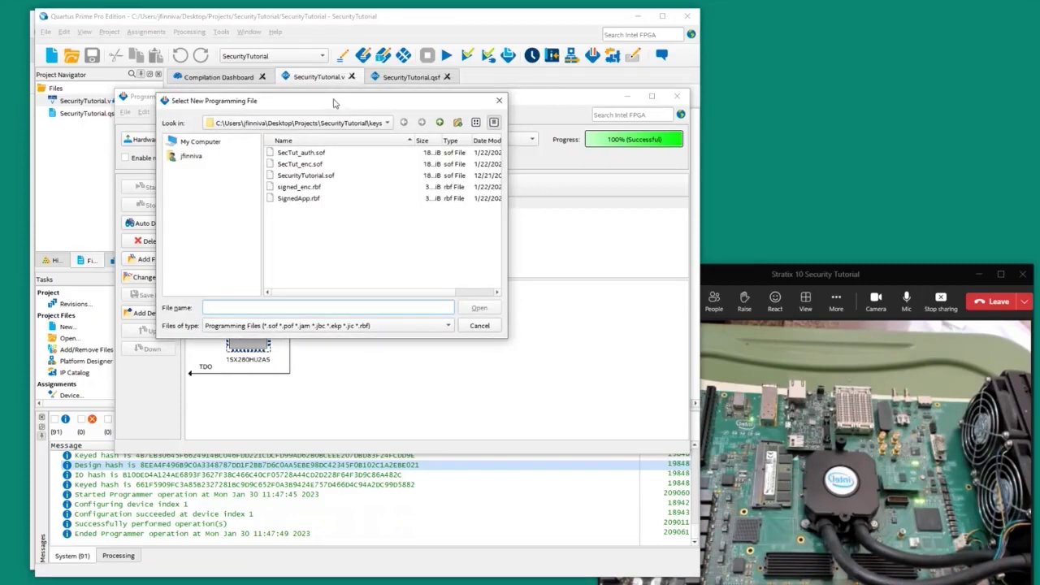
drag(334, 103, 318, 105)
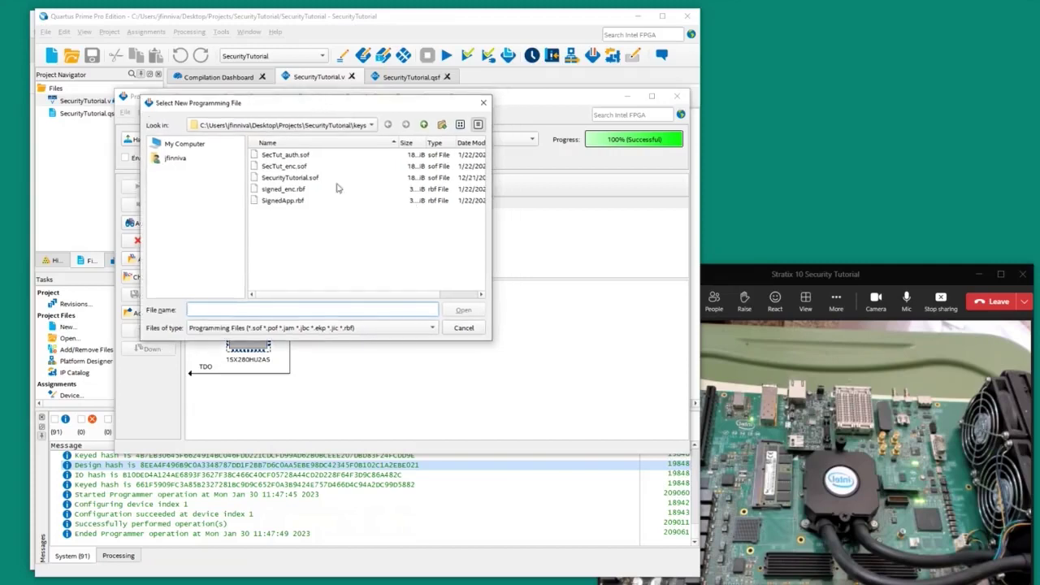
click(292, 180)
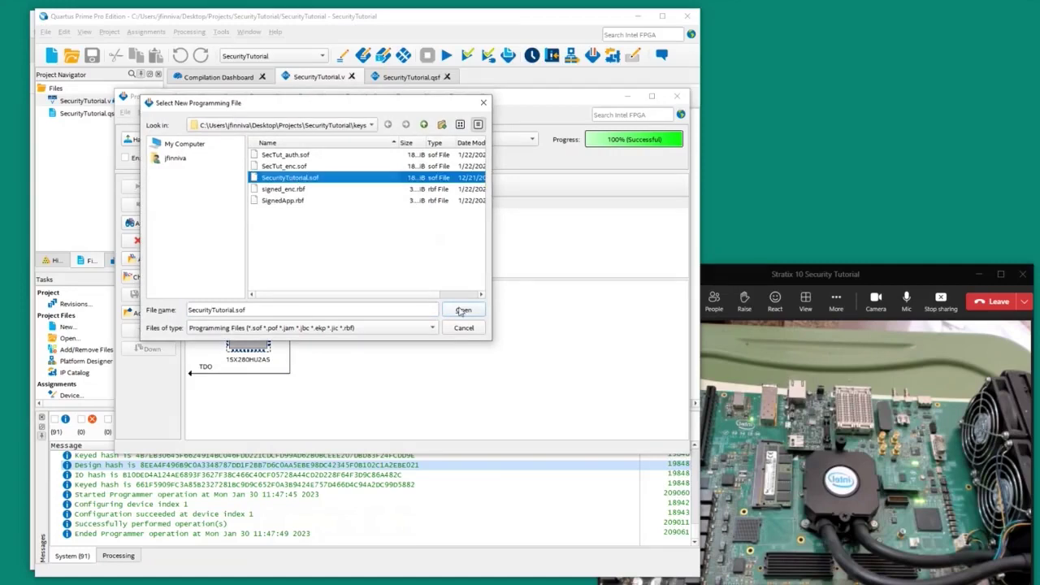
click(460, 311)
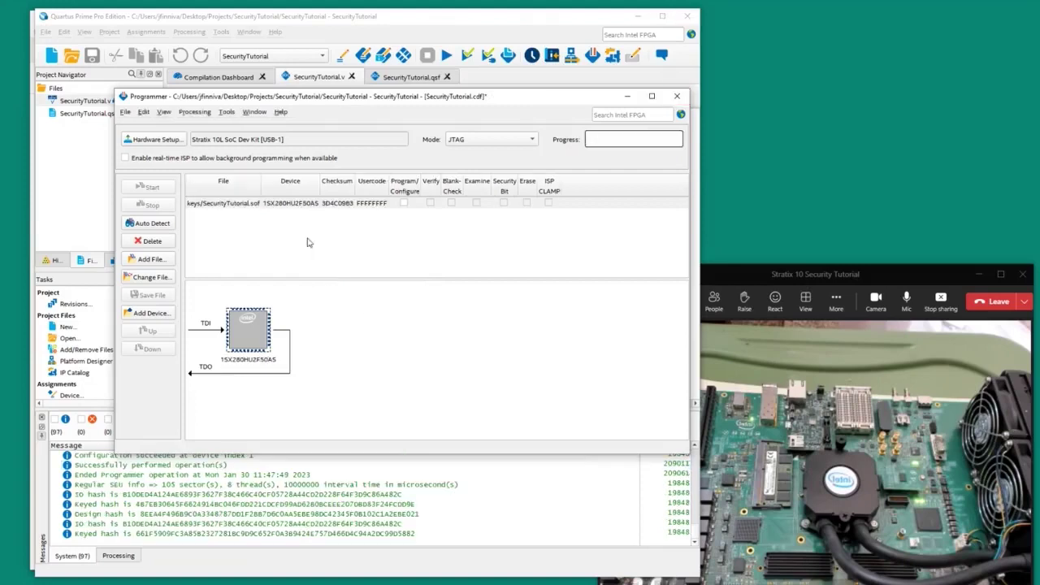
Enable Program/Configure for SecurityTutorial.sof, program the device to 100%, then minimize the Programmer
click(404, 203)
click(403, 203)
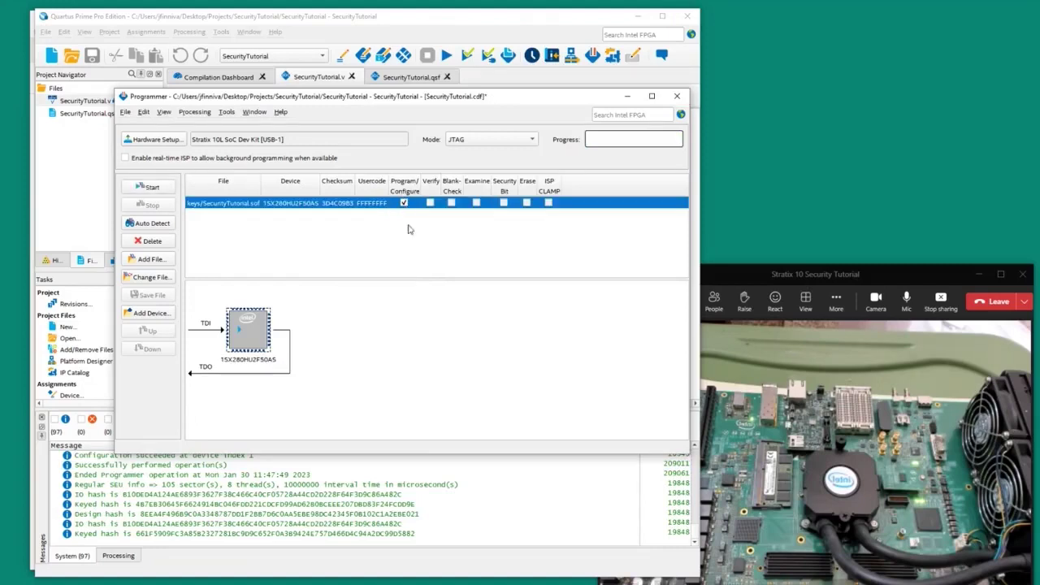
click(152, 188)
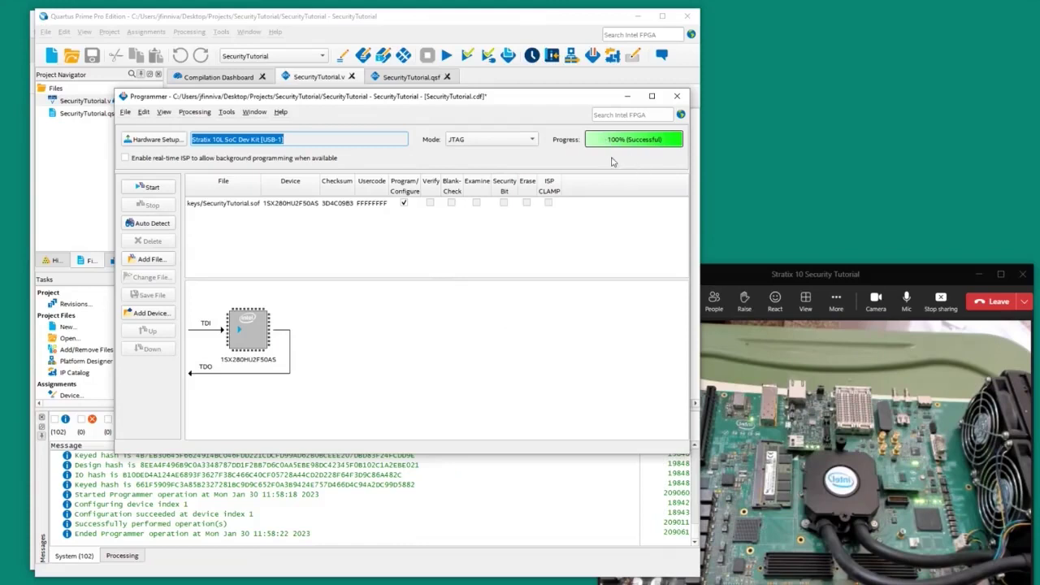
drag(533, 101, 523, 96)
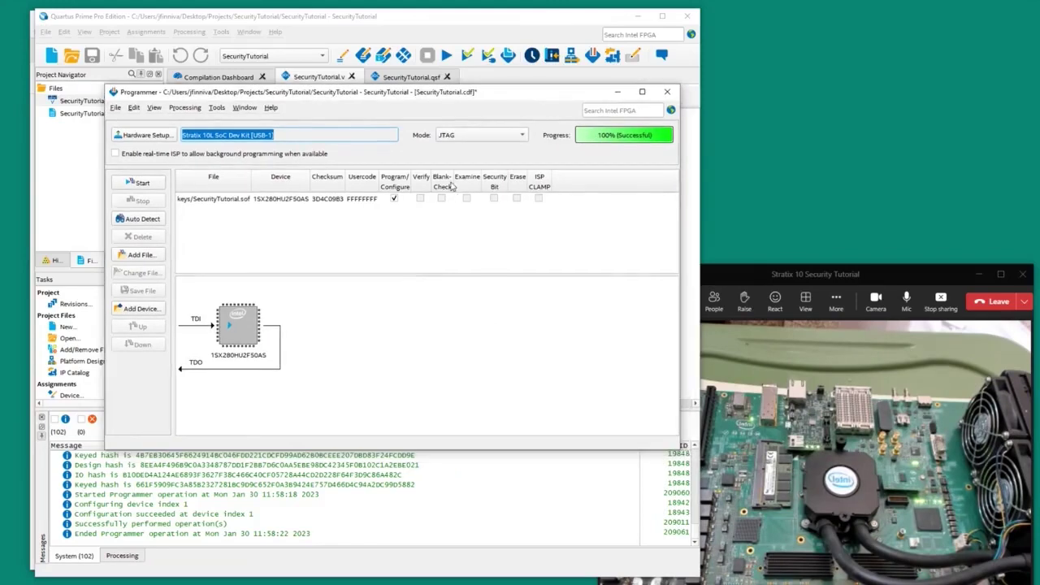
click(618, 92)
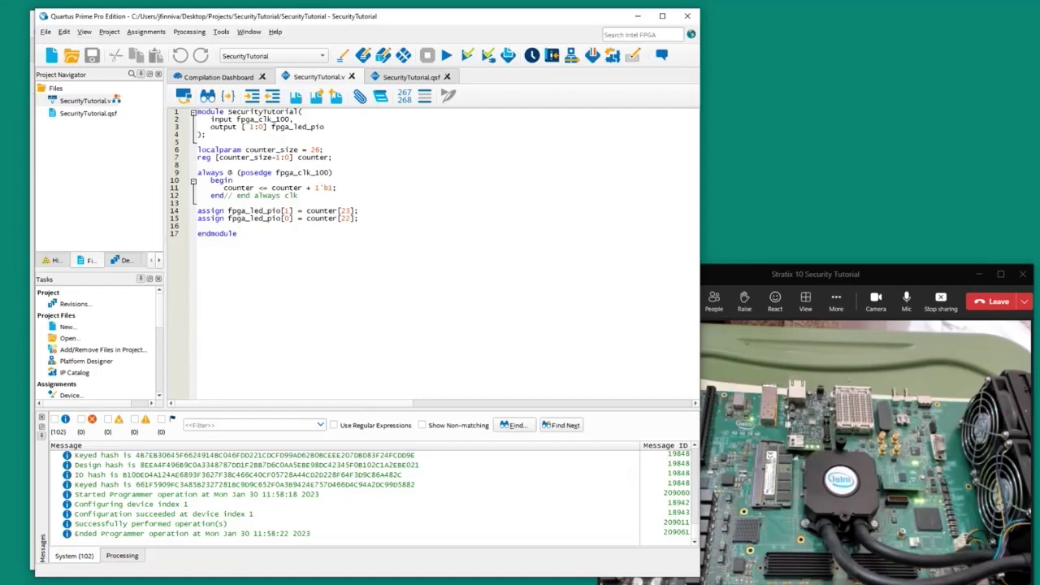
Minimize Quartus and scroll the tutorial PDF from page 9 toward the key-file command examples
click(639, 17)
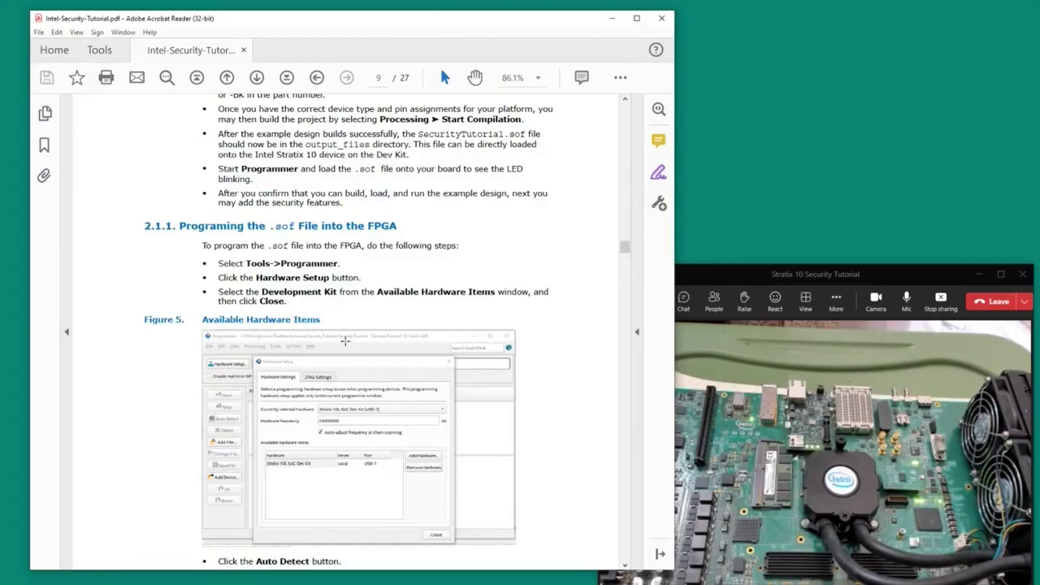
scroll(341, 339, down, 10)
scroll(390, 339, down, 20)
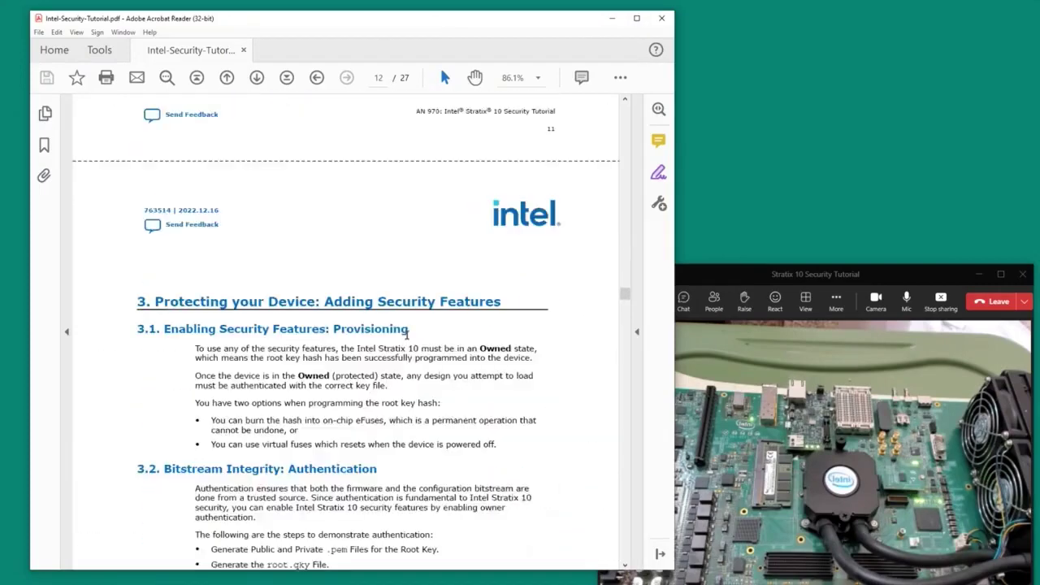
scroll(422, 321, down, 3)
scroll(445, 305, down, 1)
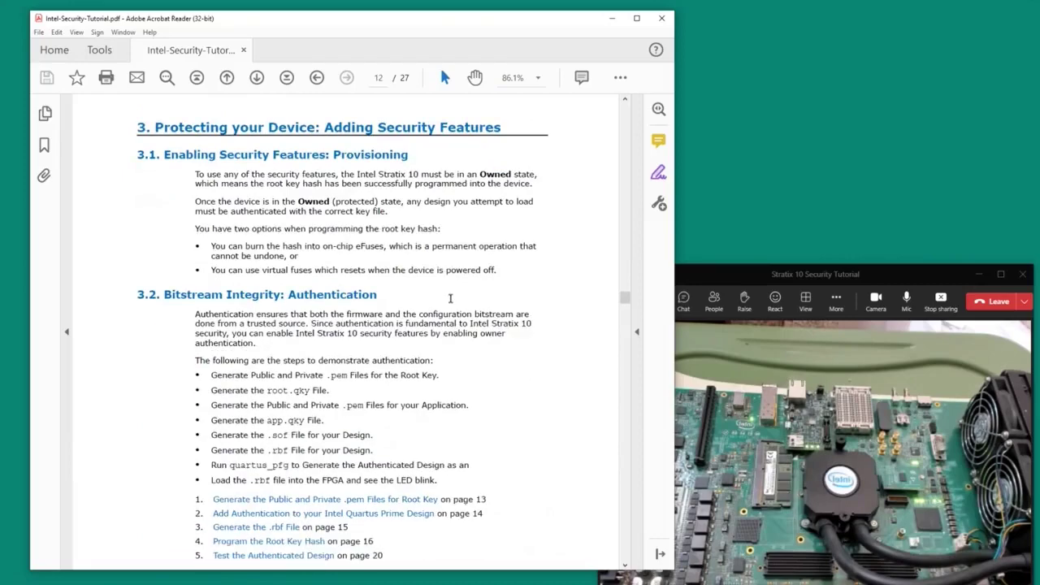
scroll(439, 264, down, 12)
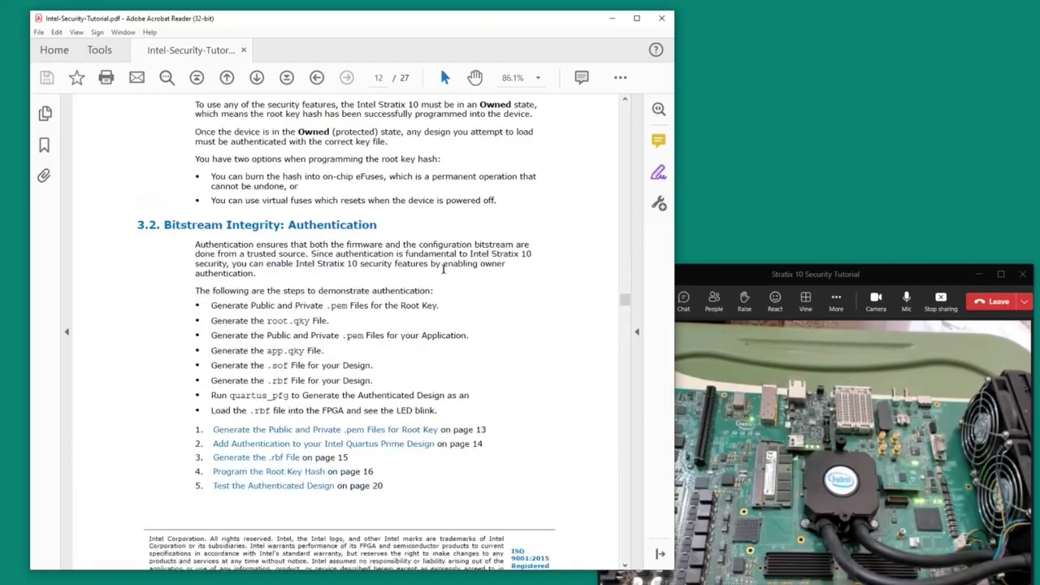
scroll(443, 272, down, 5)
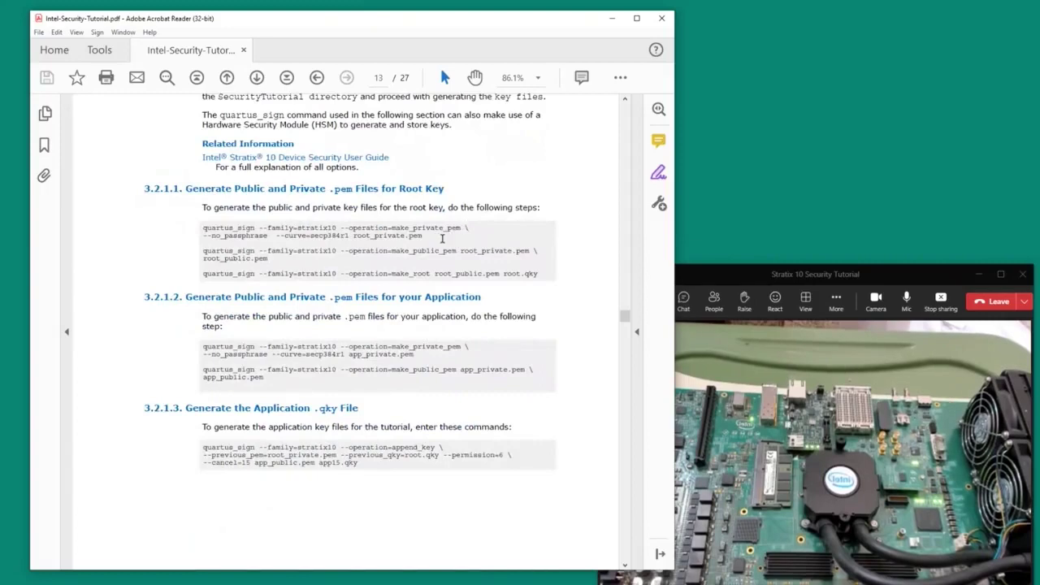
scroll(436, 237, down, 1)
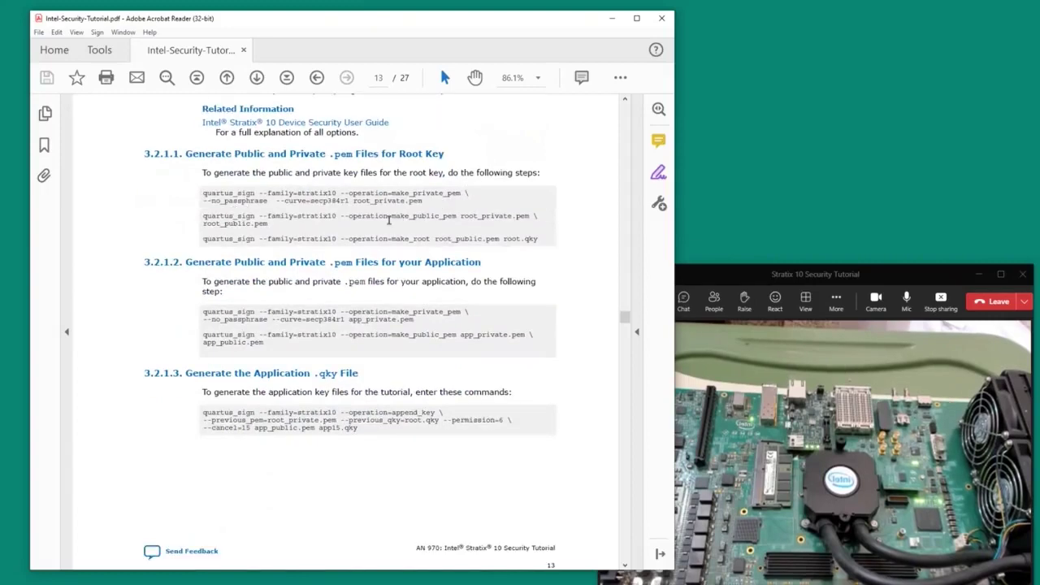
scroll(390, 220, down, 1)
Highlight root.qky and app15.qky in the commands, then scroll to page 14's section 3.2.2
drag(503, 204, 538, 204)
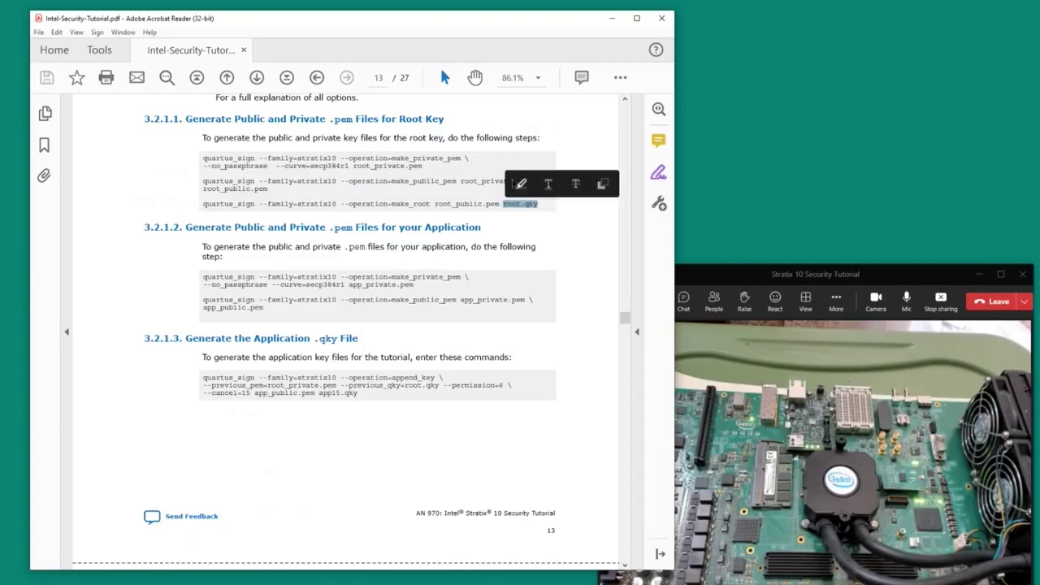
click(497, 162)
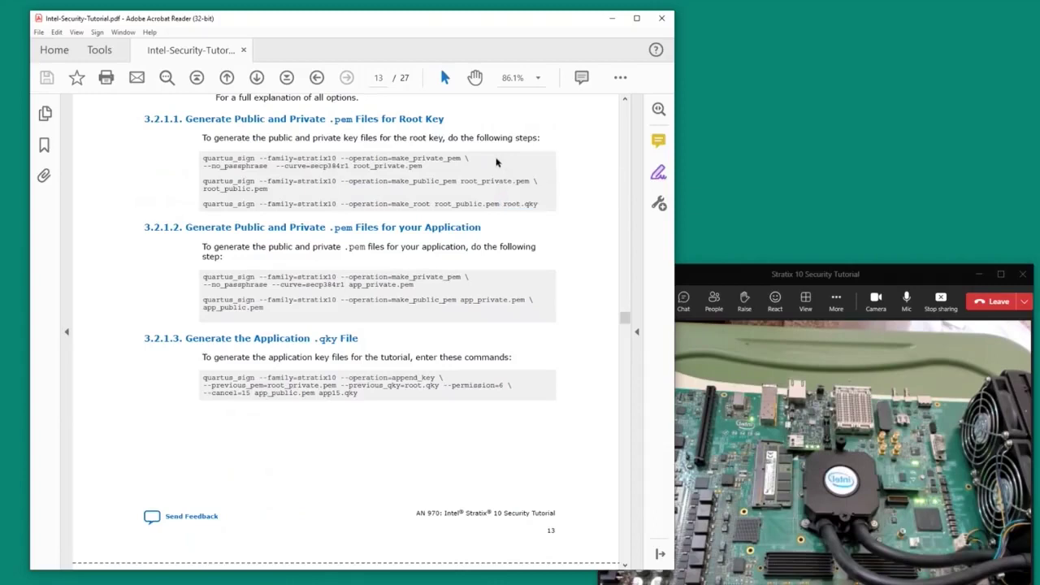
drag(318, 394, 359, 394)
scroll(398, 288, down, 10)
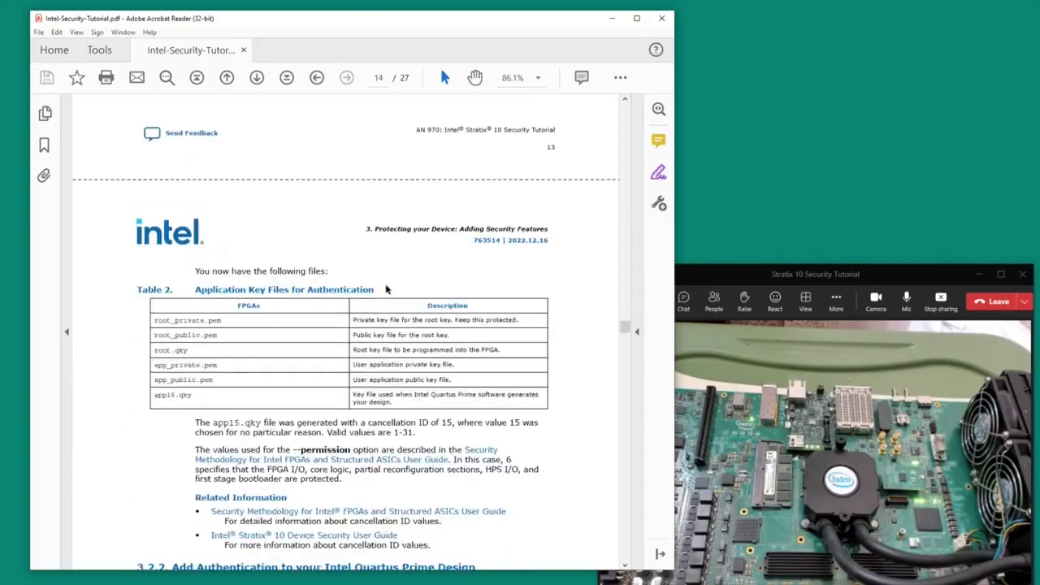
scroll(221, 288, down, 2)
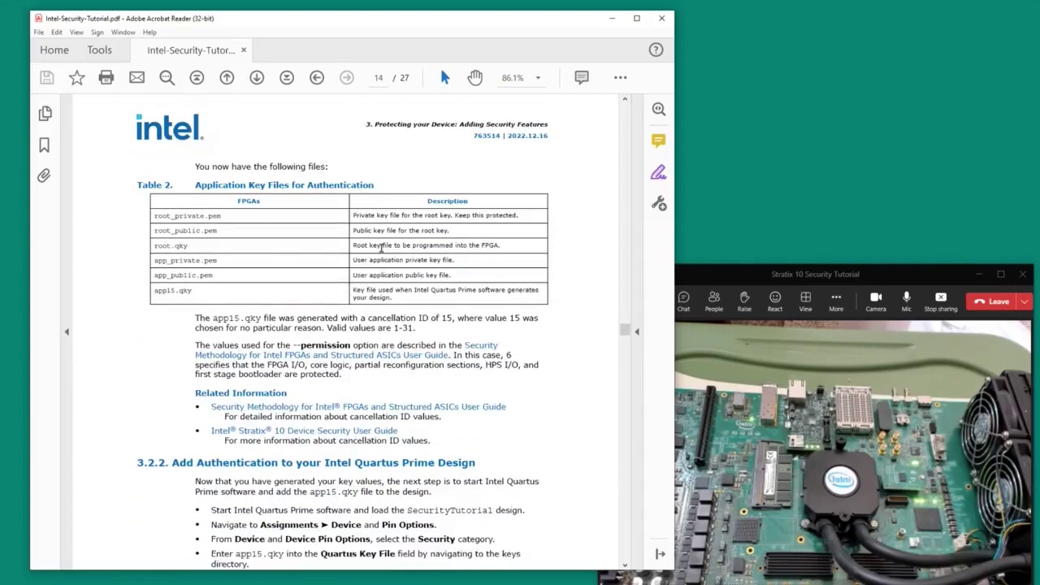
scroll(381, 248, down, 5)
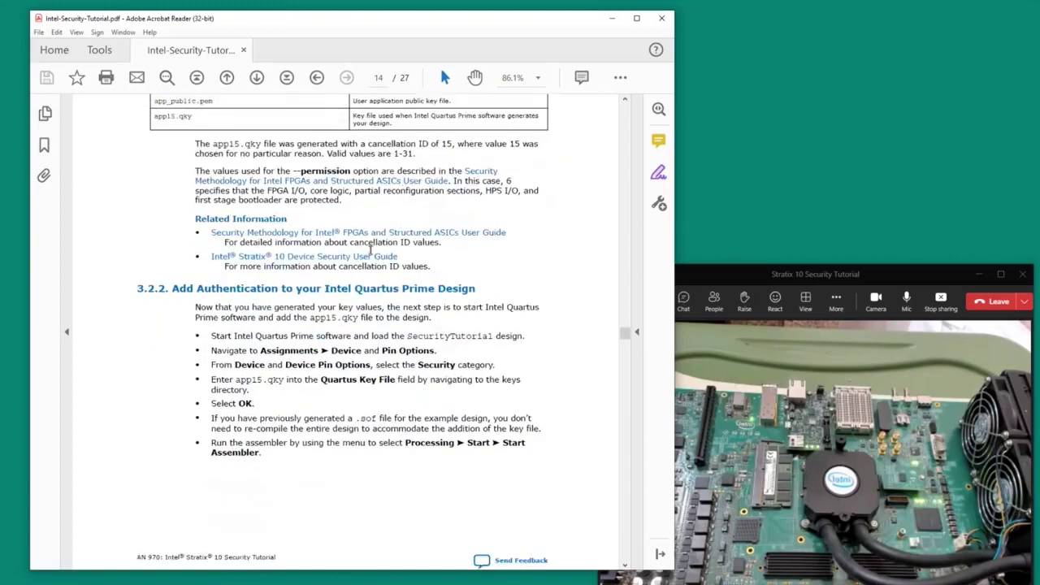
scroll(370, 250, down, 1)
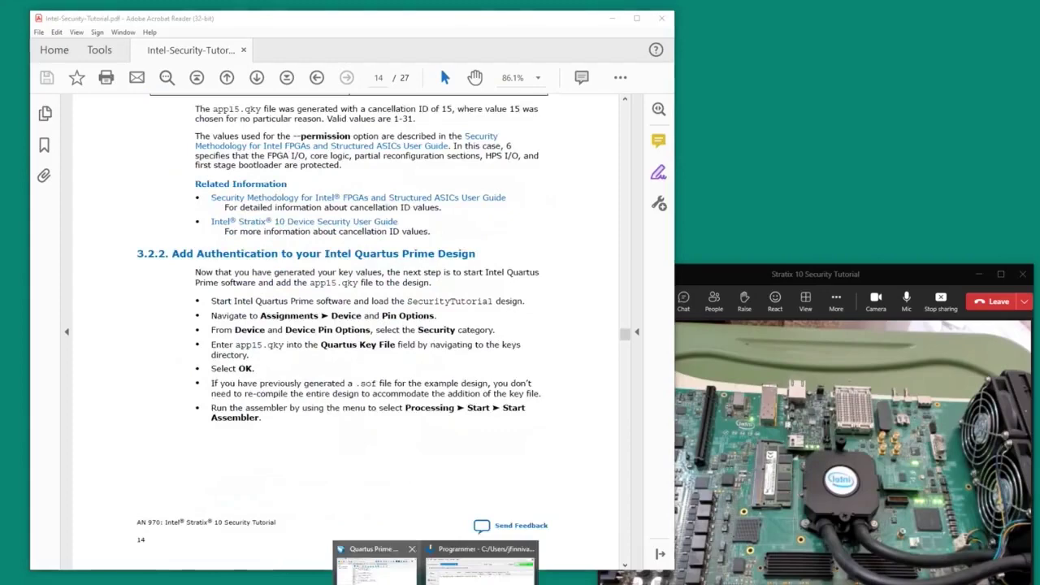
Set keys/app15.qky as the Quartus key file in Device and Pin Options > Security
click(382, 568)
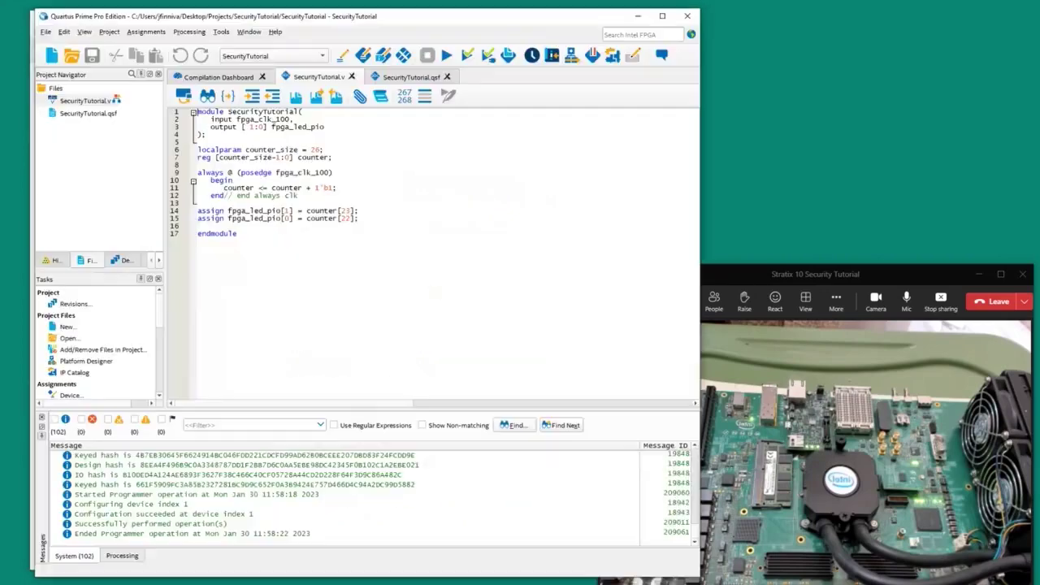
click(146, 35)
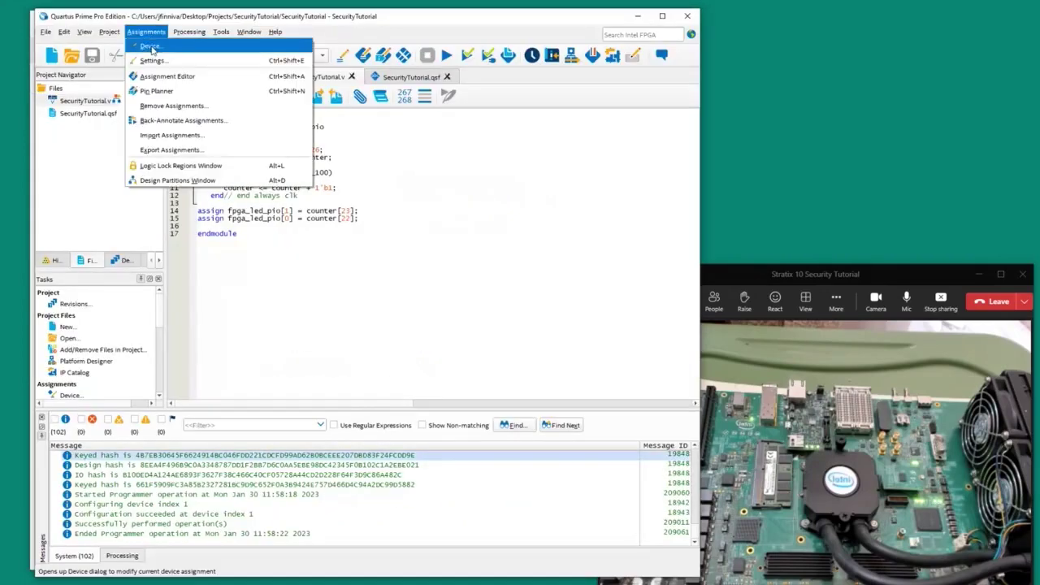
click(151, 46)
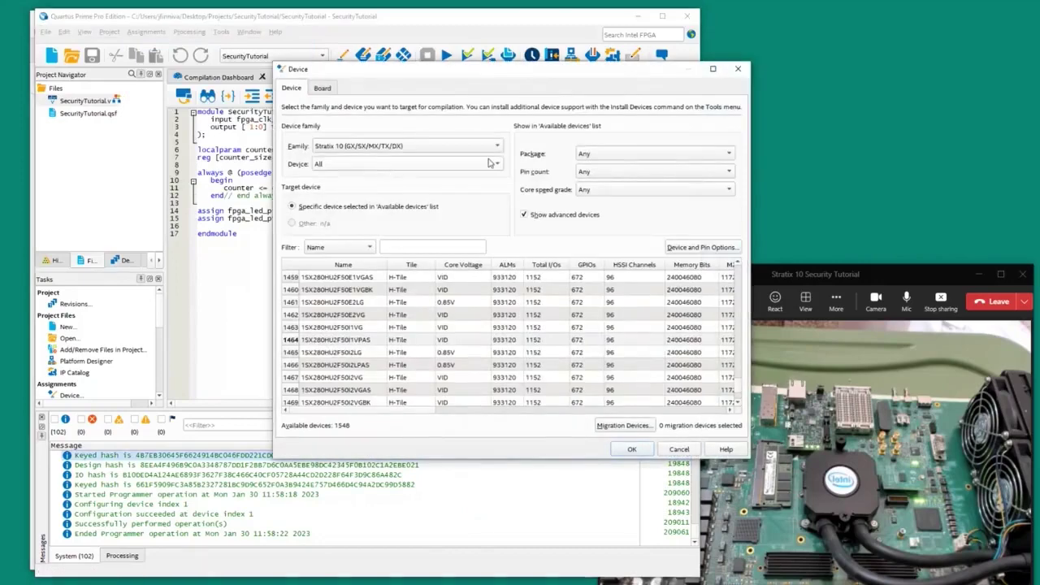
click(691, 248)
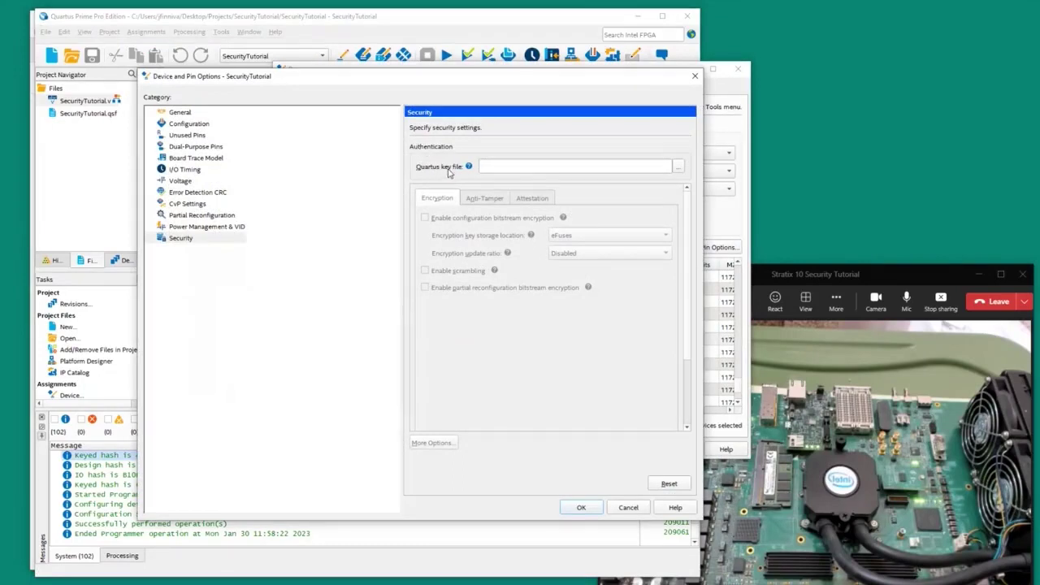
click(678, 166)
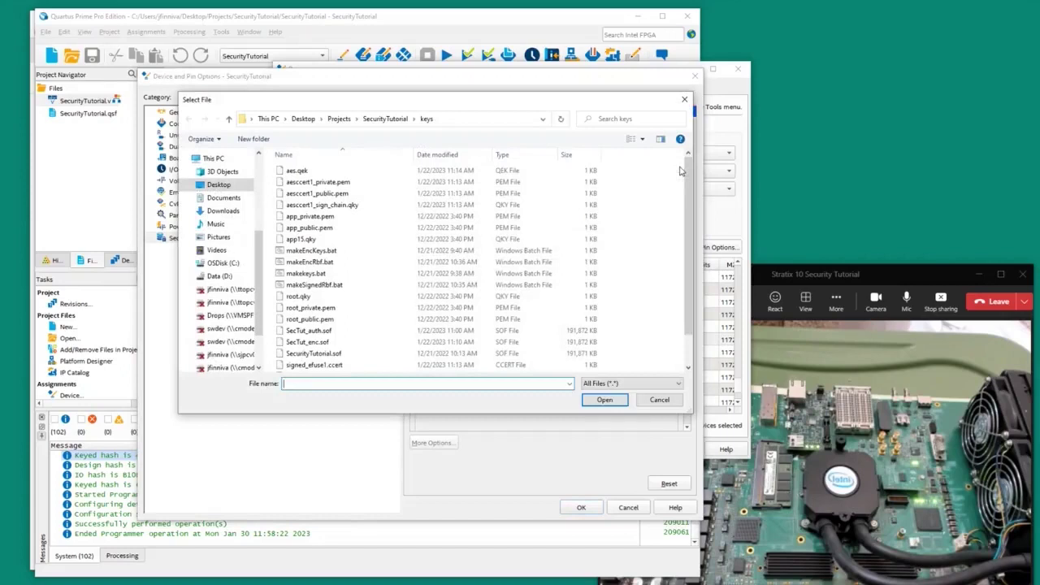
drag(431, 102, 409, 97)
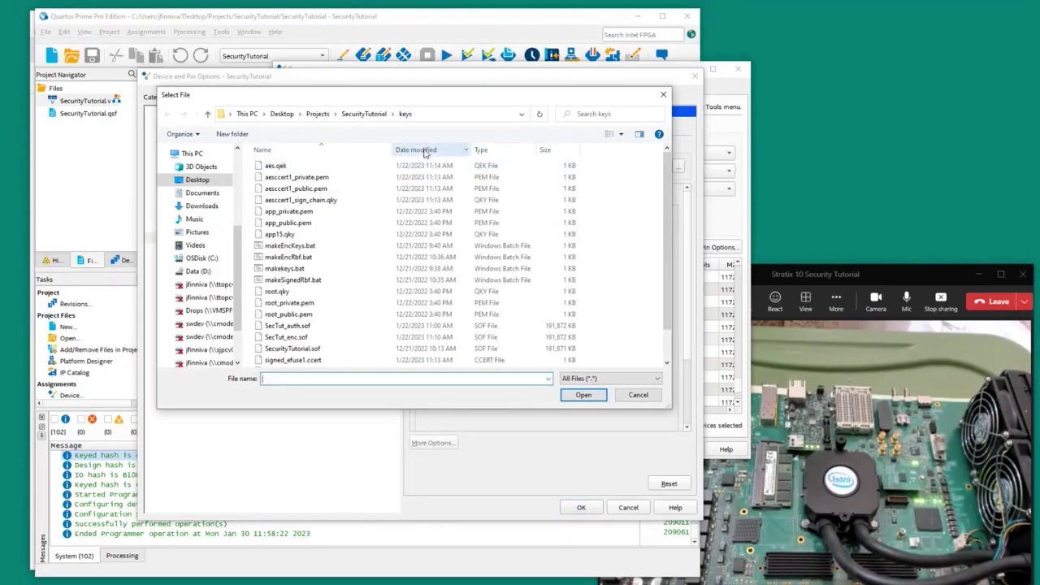
click(278, 234)
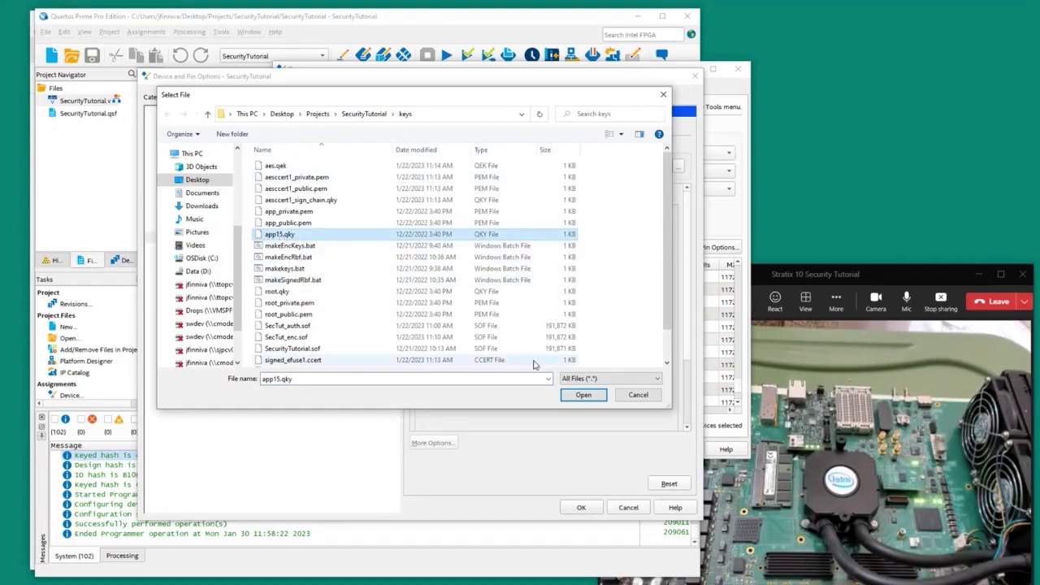
click(583, 395)
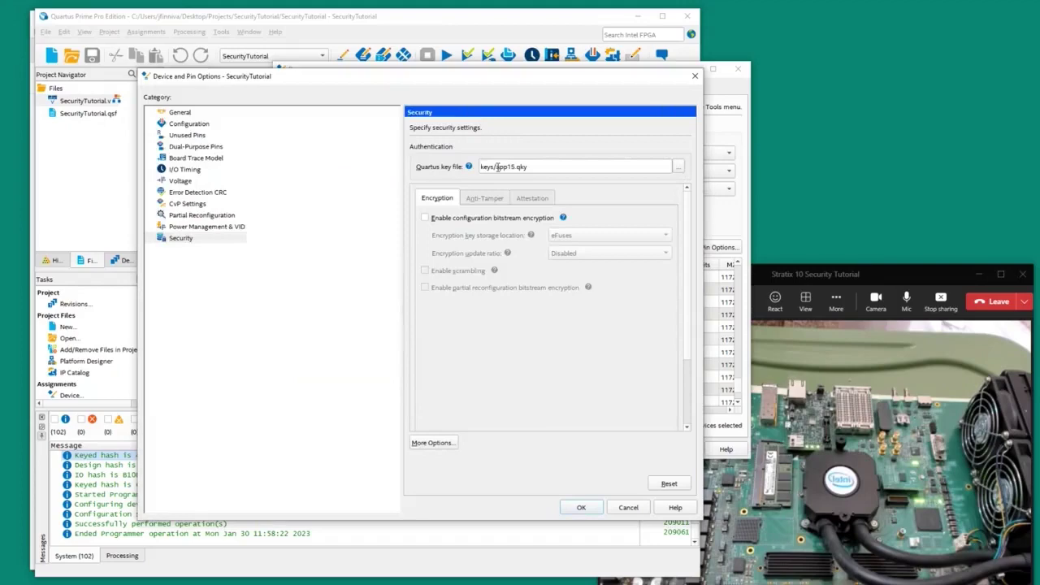
click(581, 507)
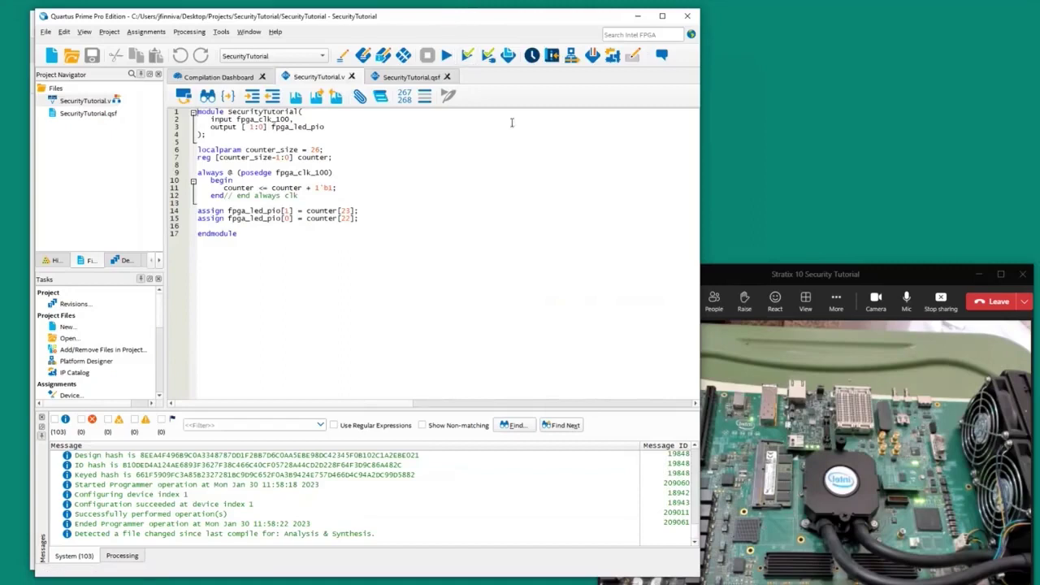
Run only the assembler via Processing > Start > Start Assembler
click(189, 32)
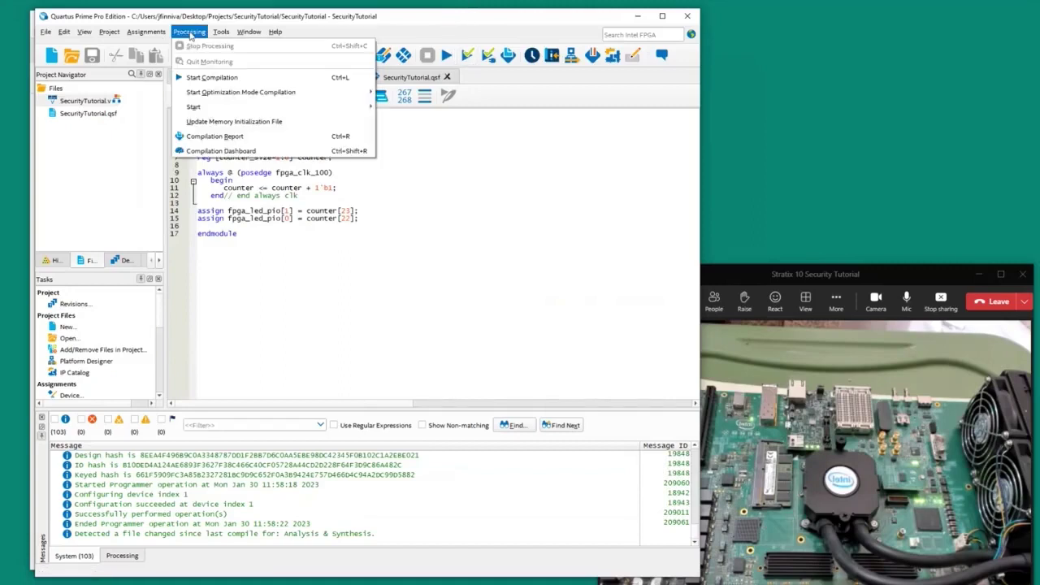
mouse_move(209, 113)
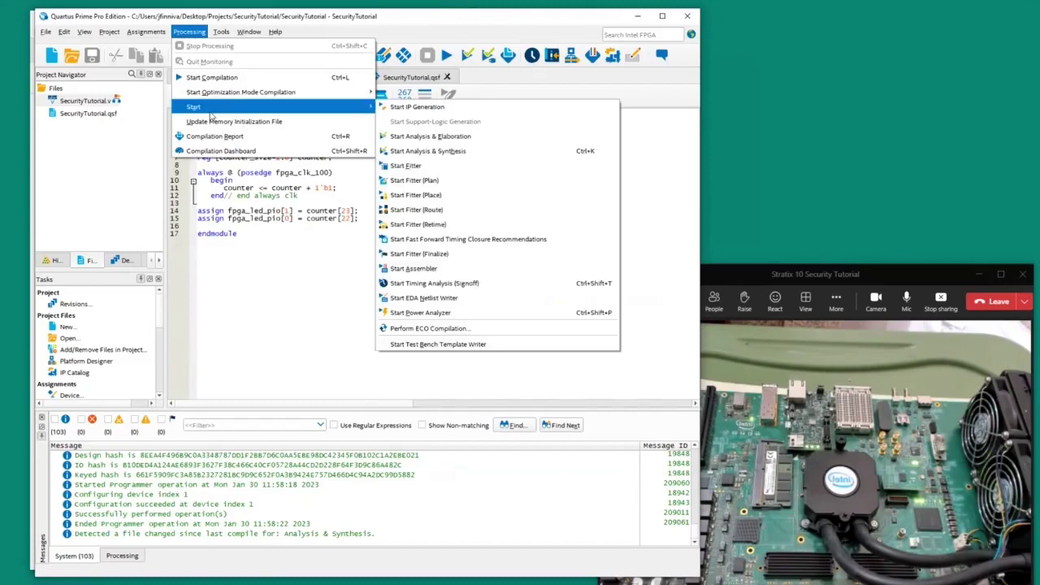
click(428, 270)
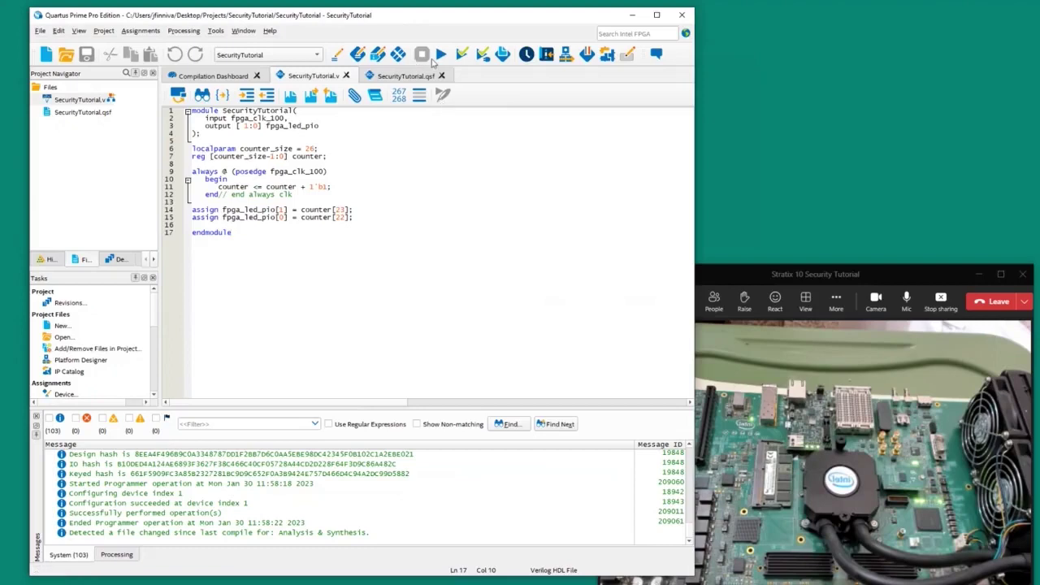
drag(425, 20, 428, 22)
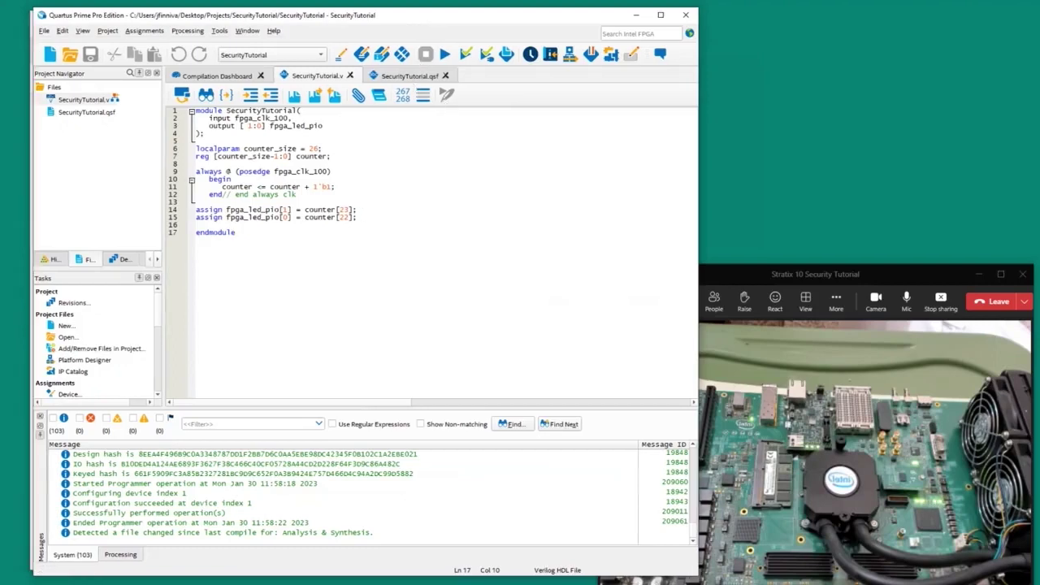
In Command Prompt, enter the keys folder, list its 21 files, and mark SecTut_auth.sof
click(638, 16)
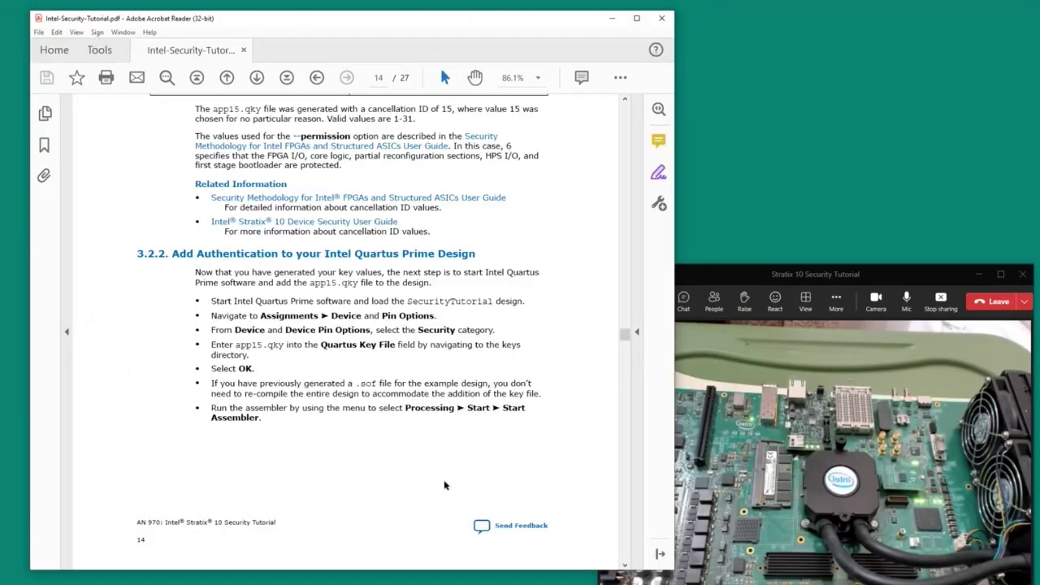
key(alt+Tab)
click(406, 307)
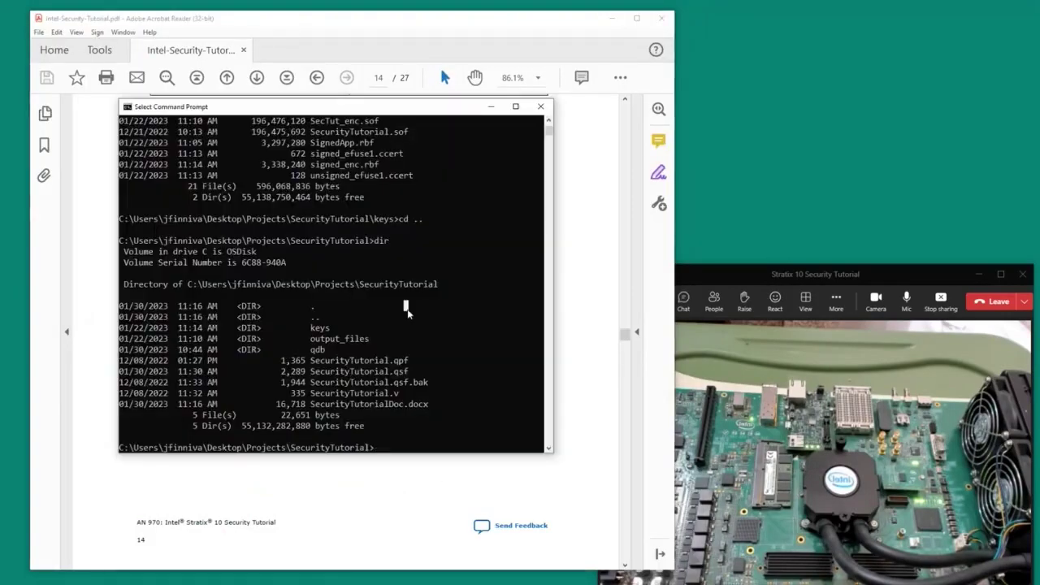
text(cd keys)
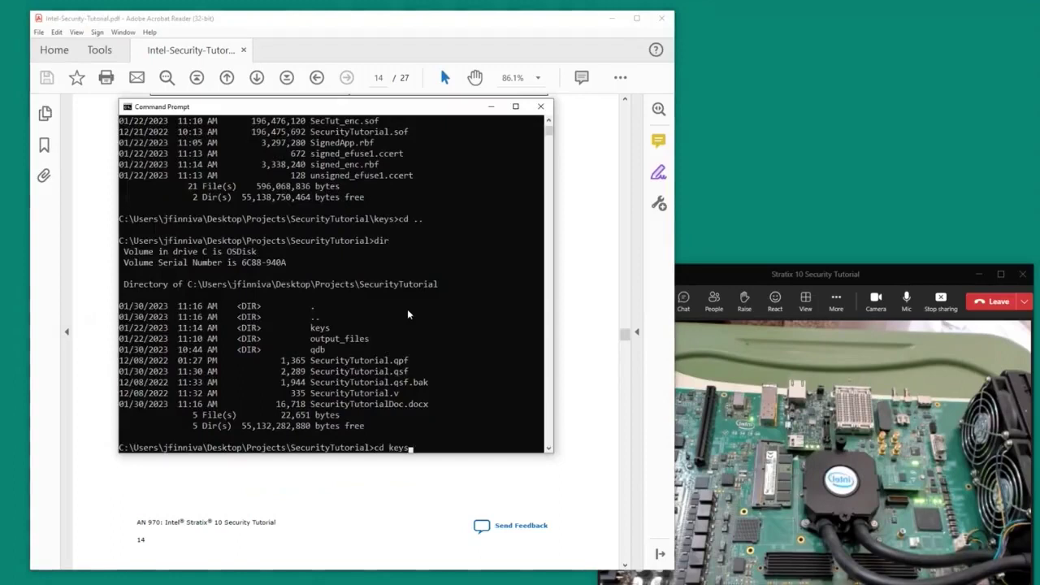
key(Return)
text(dir)
key(Return)
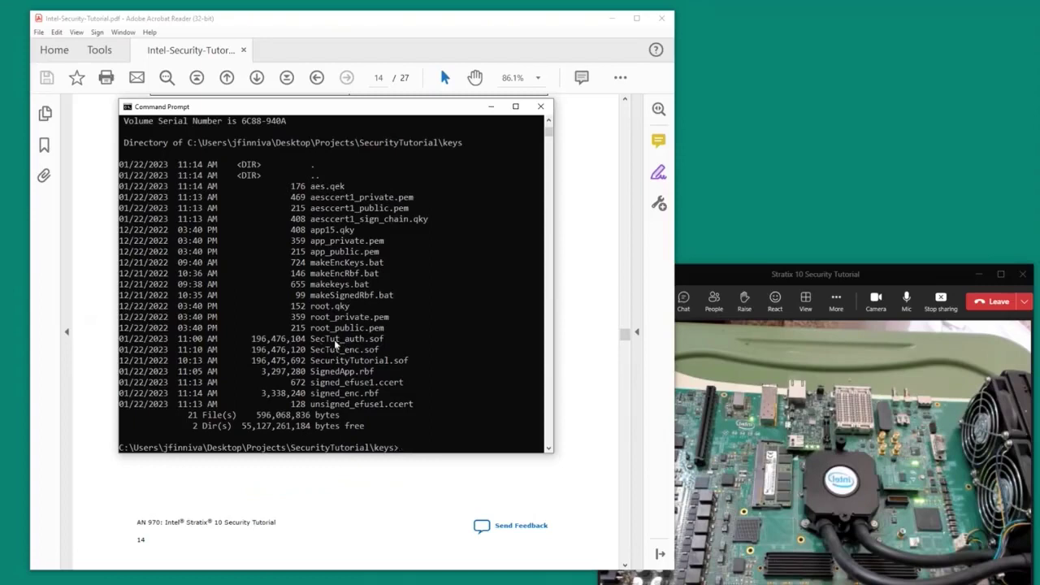
drag(309, 340, 382, 346)
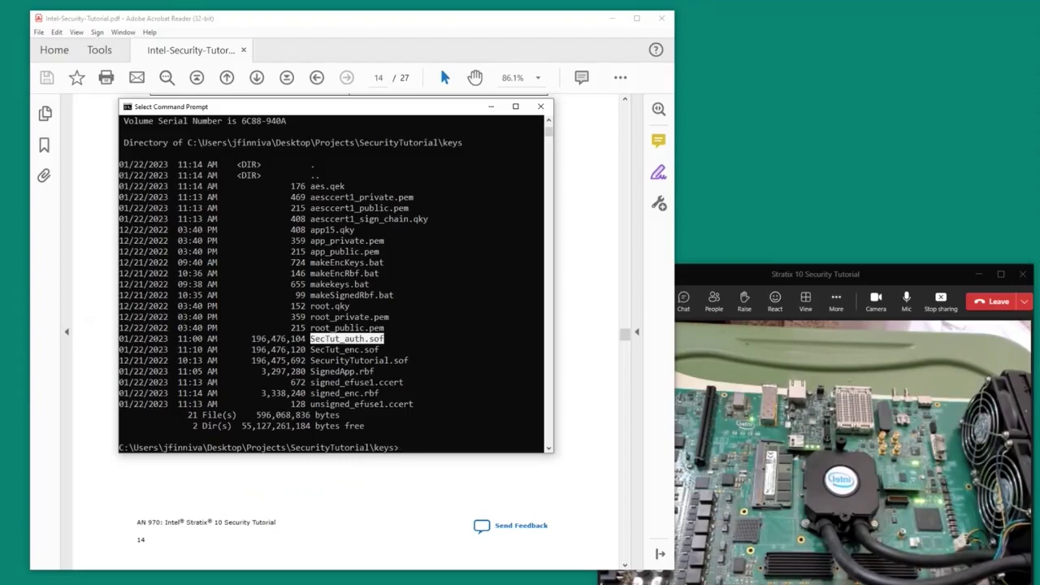
click(463, 30)
Read section 3.2.3 in the PDF, highlighting the quartus_pfg command and the SignedApp.rbf output name
scroll(424, 302, down, 2)
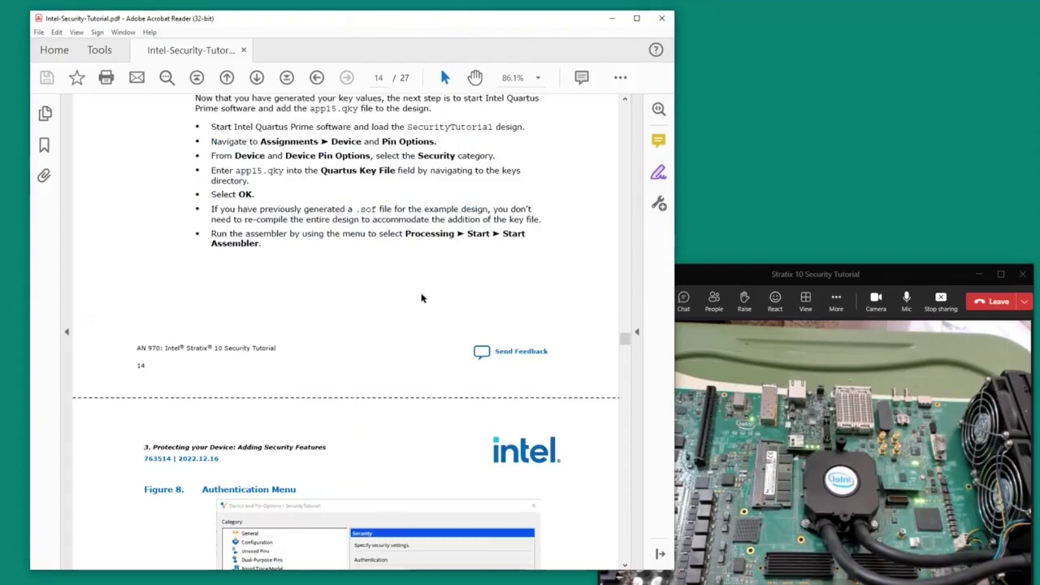
scroll(422, 299, down, 1)
scroll(421, 292, down, 1)
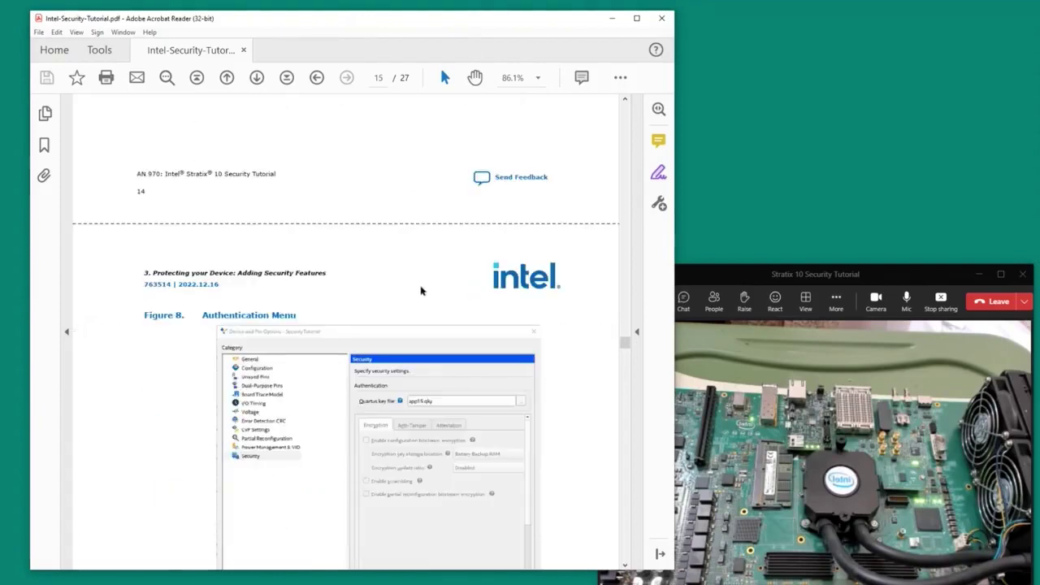
scroll(421, 291, down, 5)
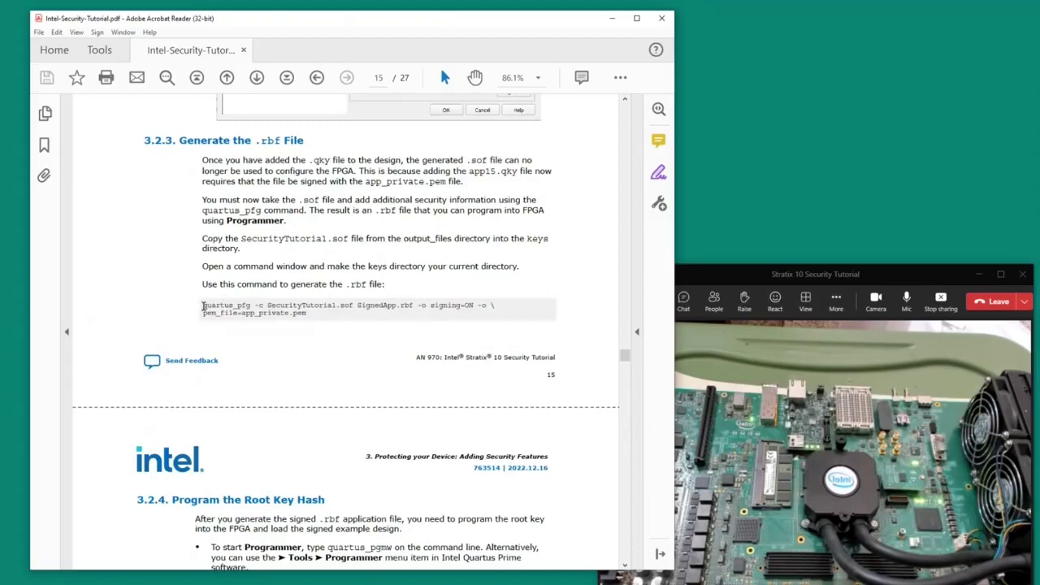
drag(203, 306, 306, 314)
click(336, 331)
drag(357, 306, 413, 306)
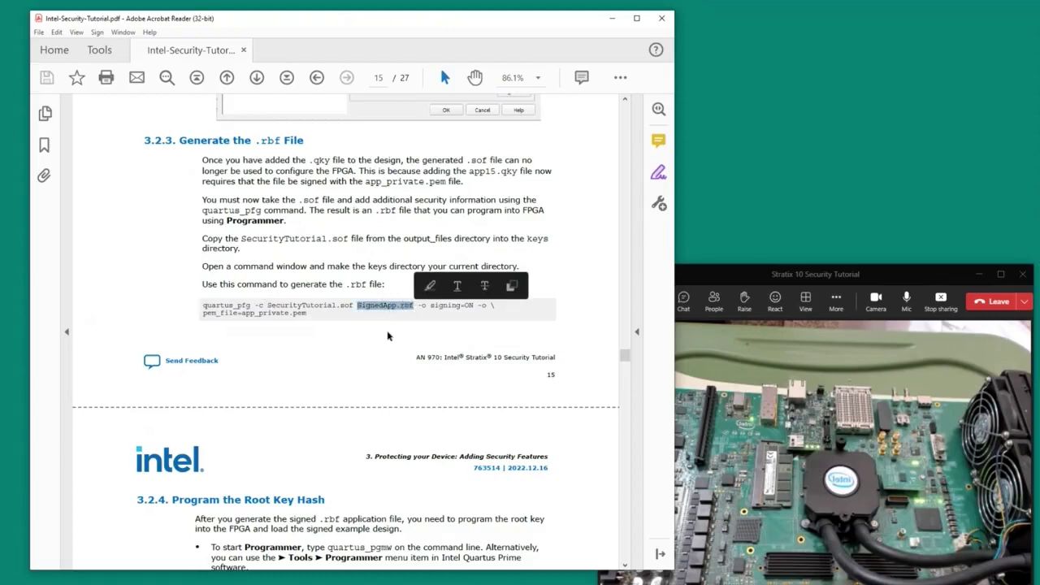
click(386, 337)
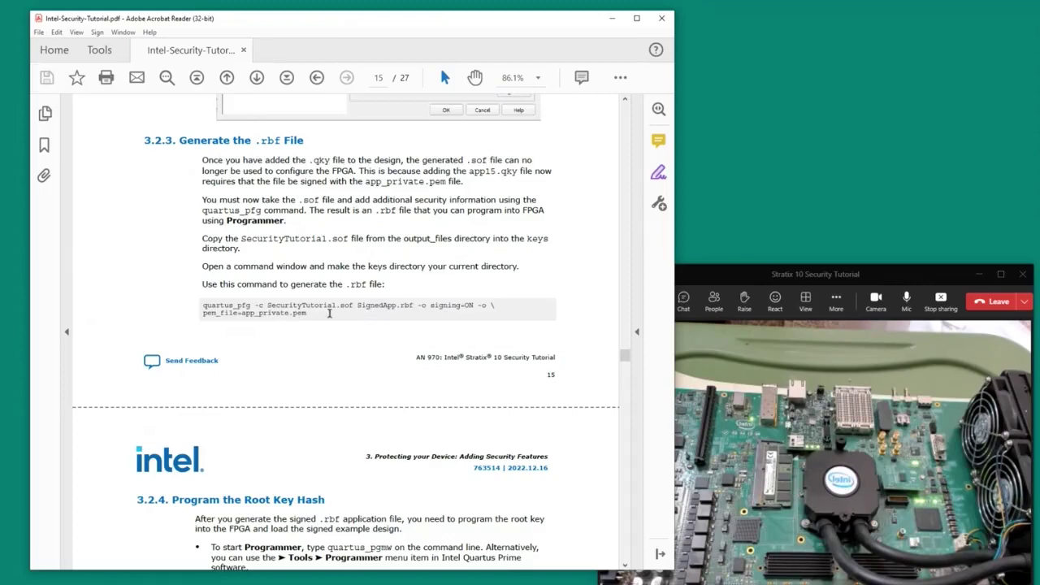
Copy the SignedApp.rbf name from the keys folder listing and return to the tutorial PDF
scroll(327, 304, down, 5)
scroll(322, 291, down, 5)
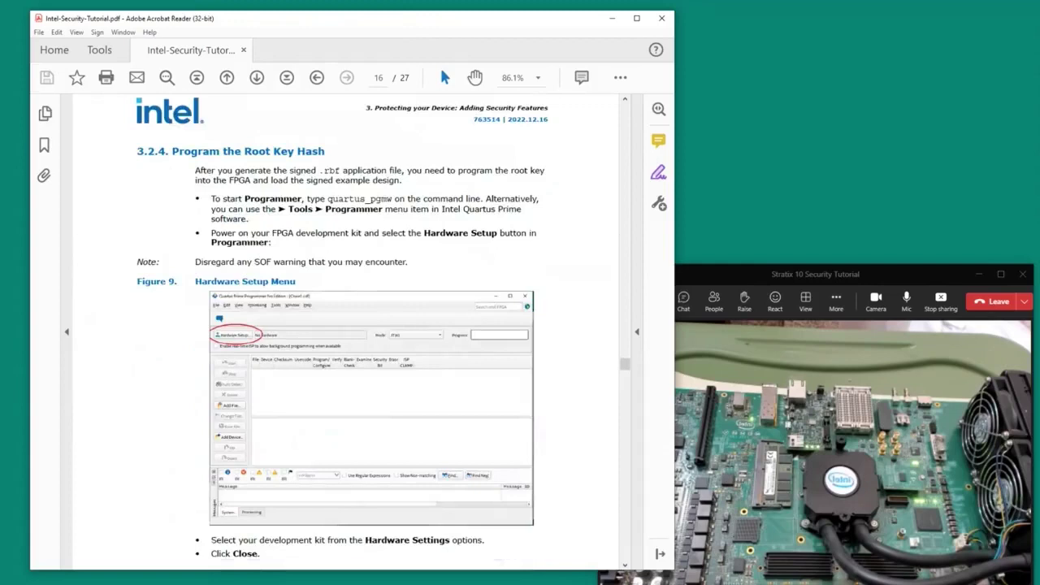
key(alt+Tab)
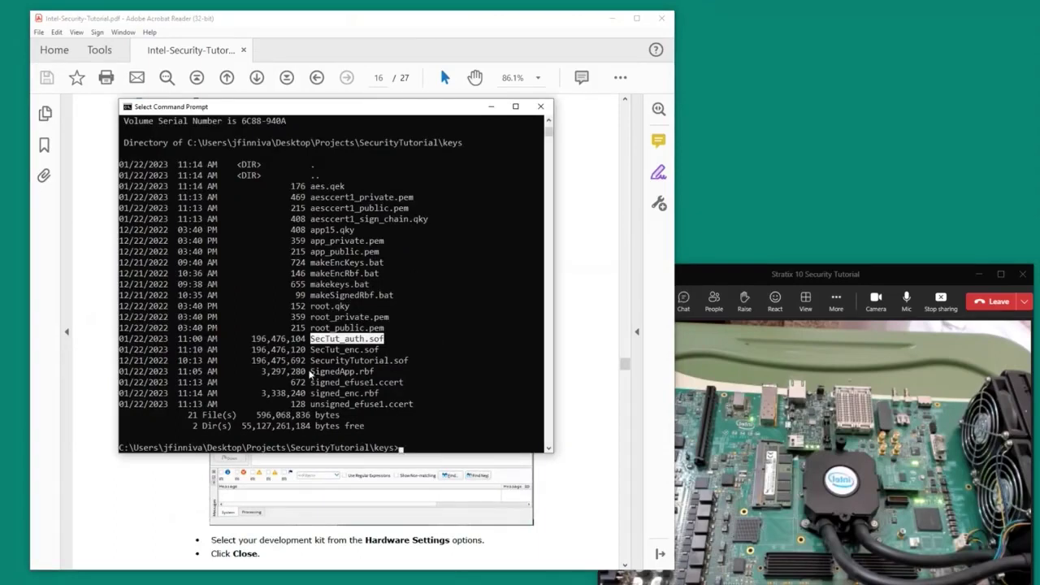
drag(310, 372, 375, 375)
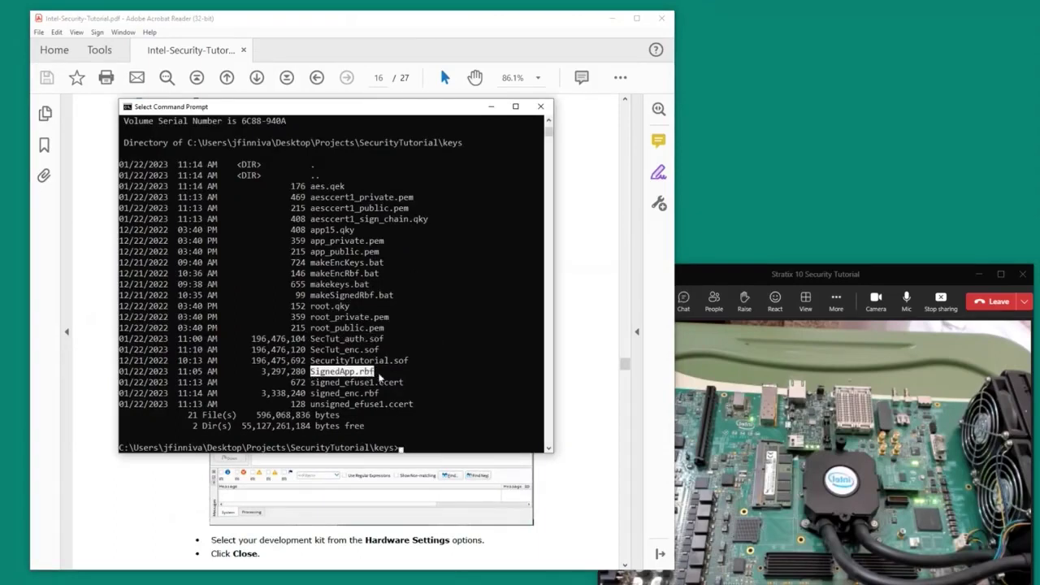
right_click(379, 375)
click(401, 24)
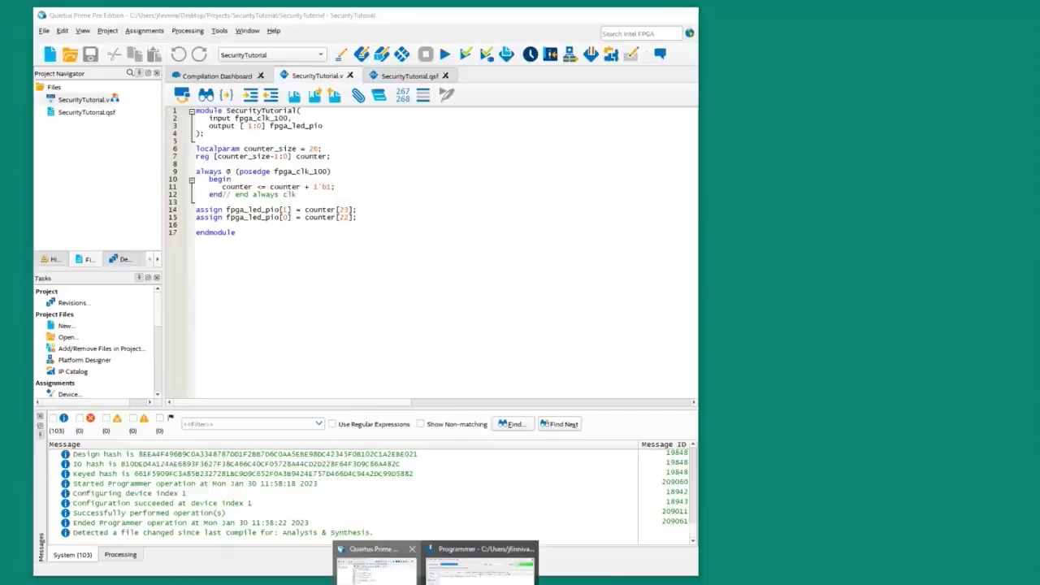
Bring the Quartus Prime project window forward and open its Tools menu
click(382, 569)
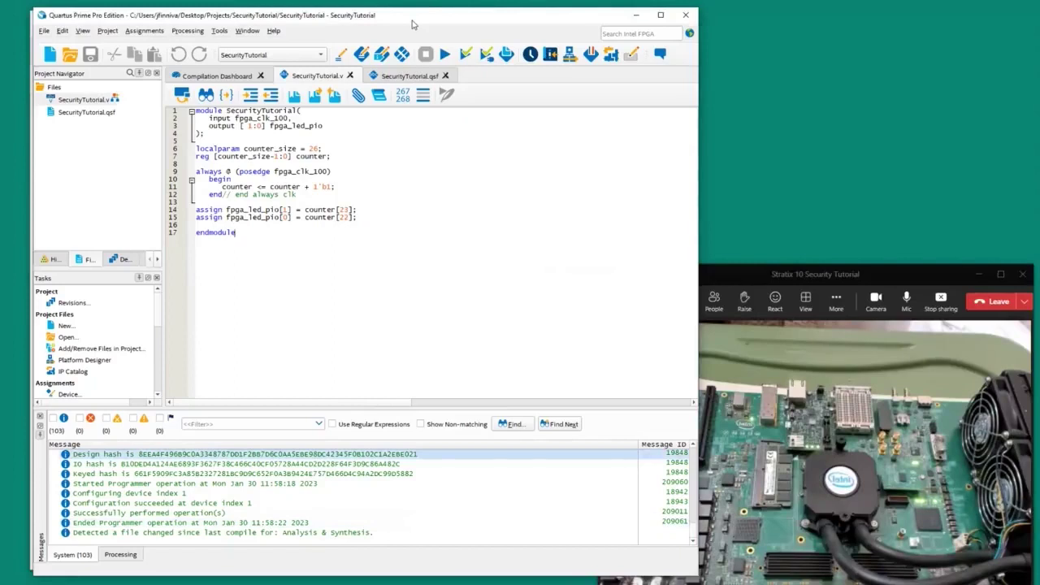
drag(410, 24, 391, 6)
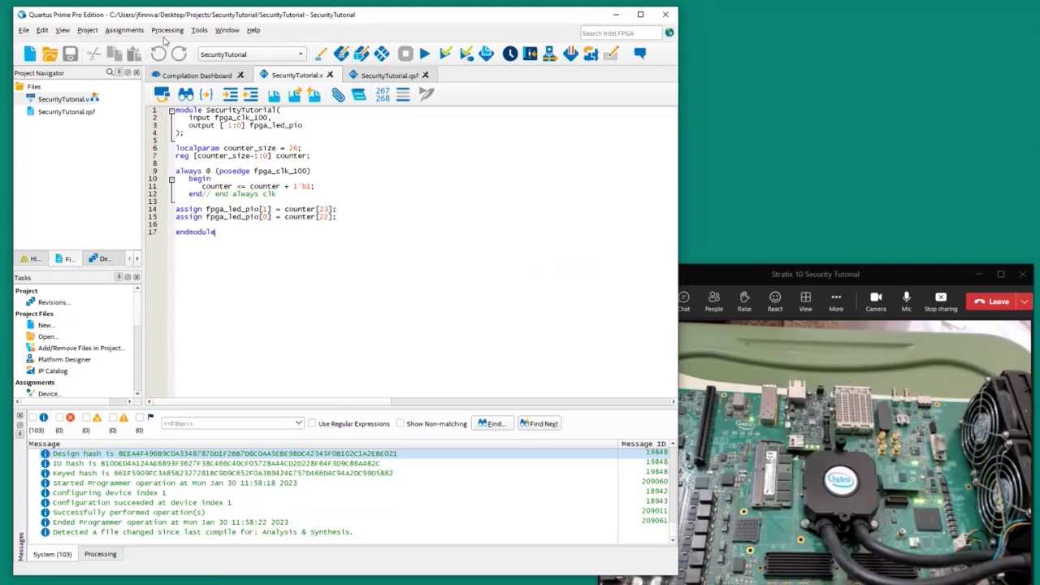
click(171, 31)
Open the Programmer and add root.qky to the Stratix 10 device as a QKY file
mouse_move(199, 30)
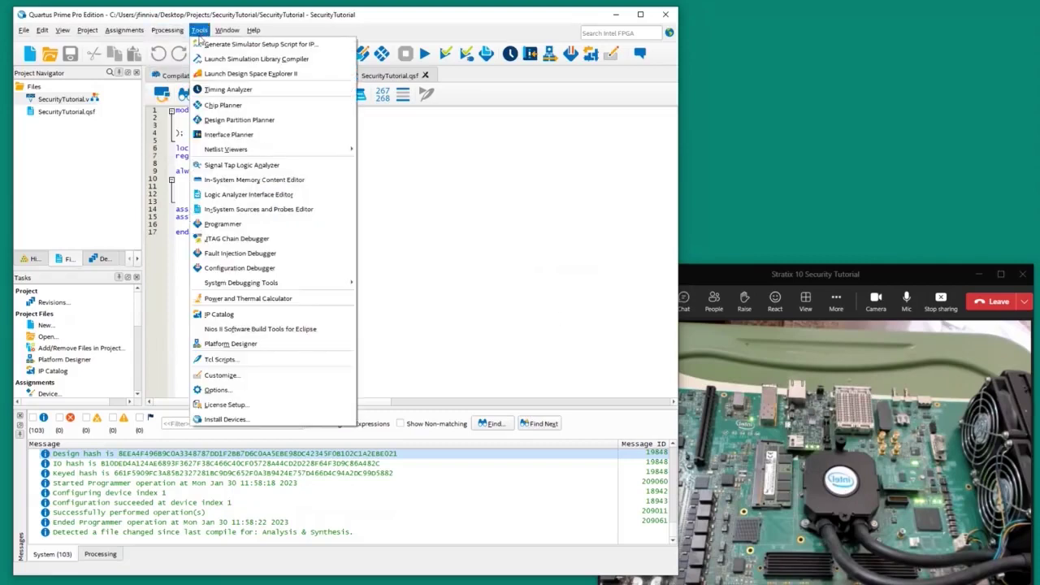
click(221, 224)
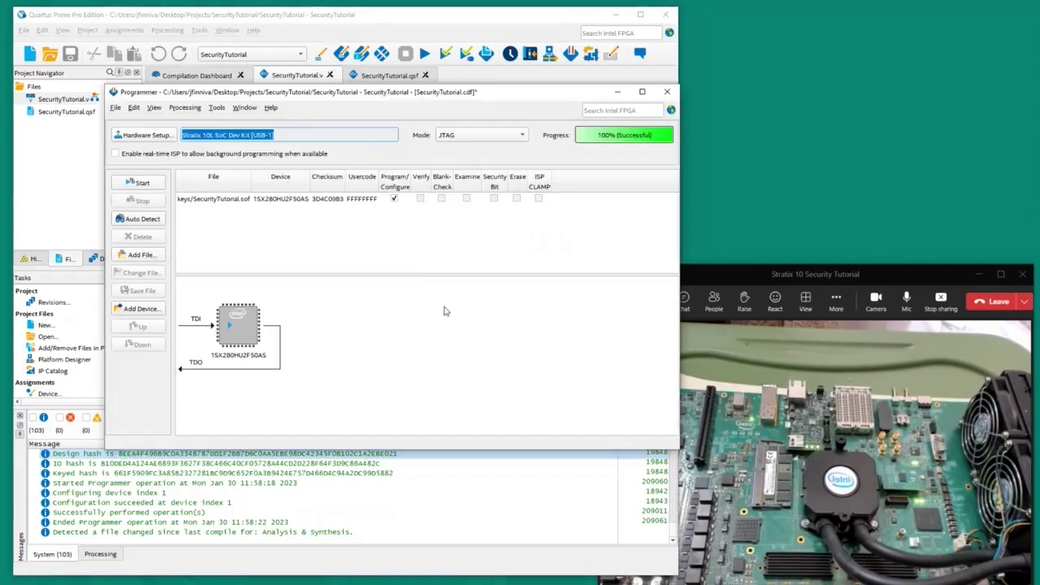
click(241, 321)
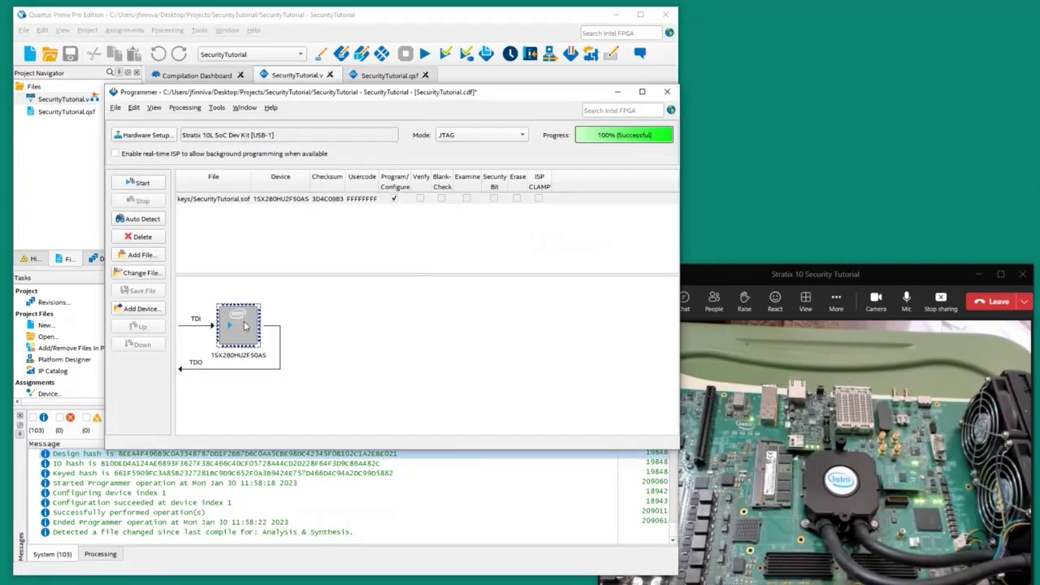
right_click(246, 325)
mouse_move(315, 329)
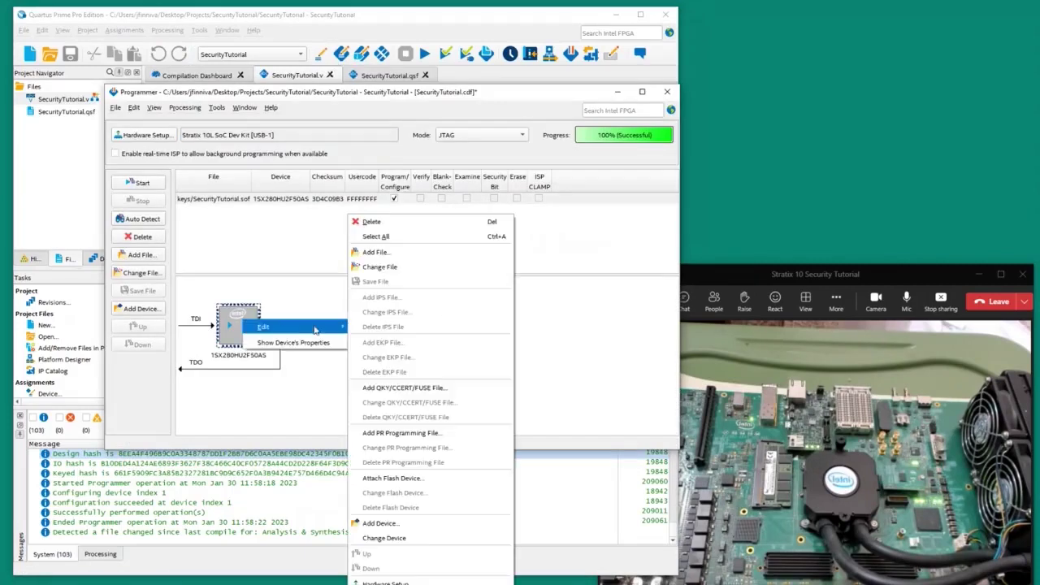
click(418, 390)
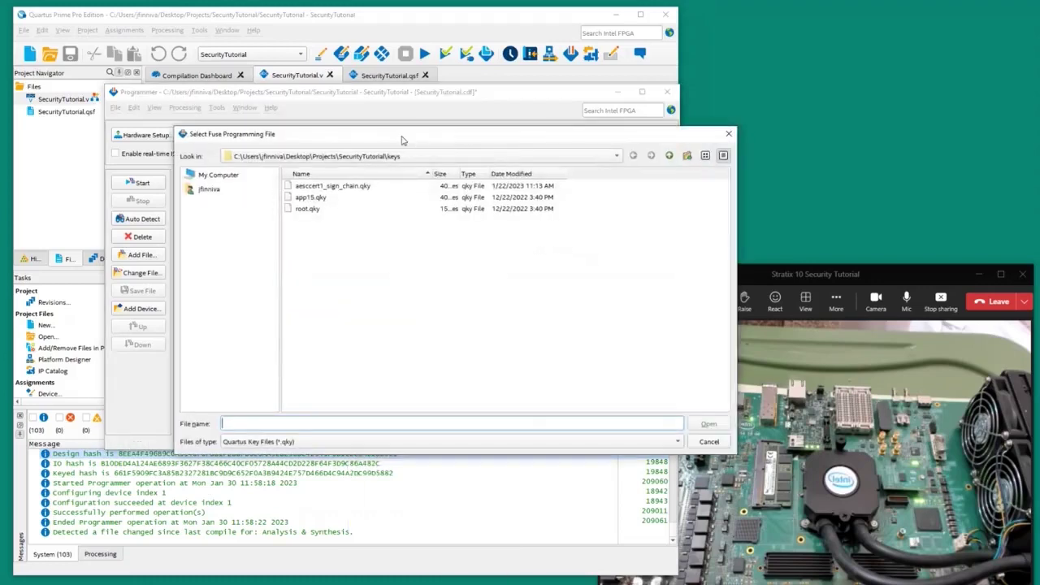
click(310, 210)
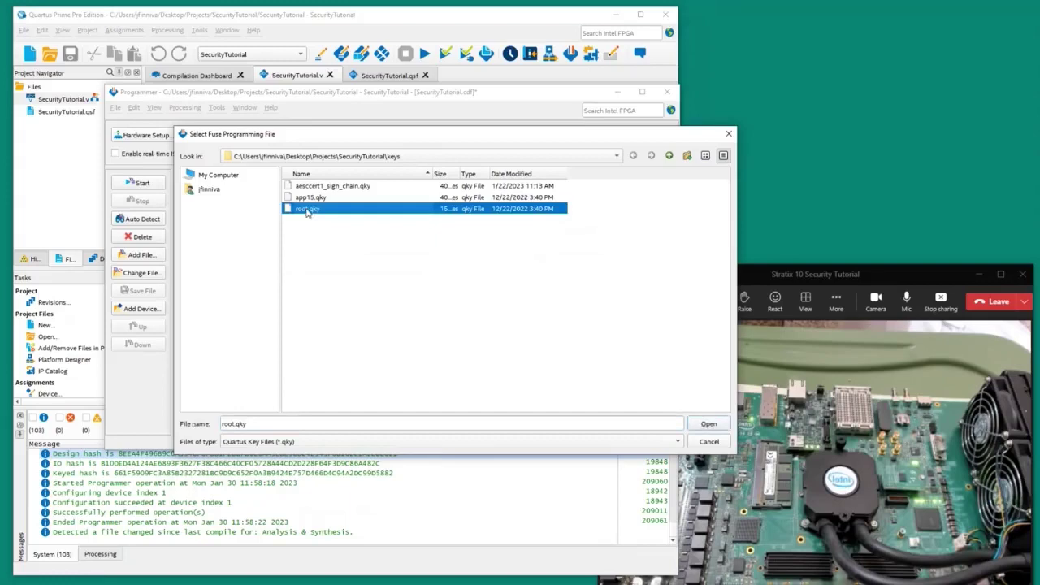
drag(365, 137, 342, 136)
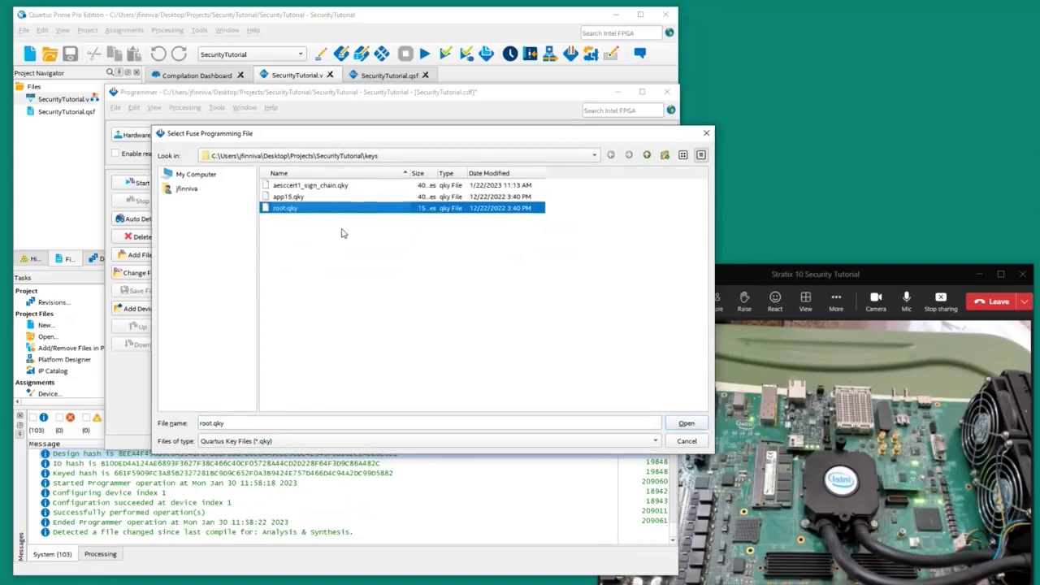
click(685, 424)
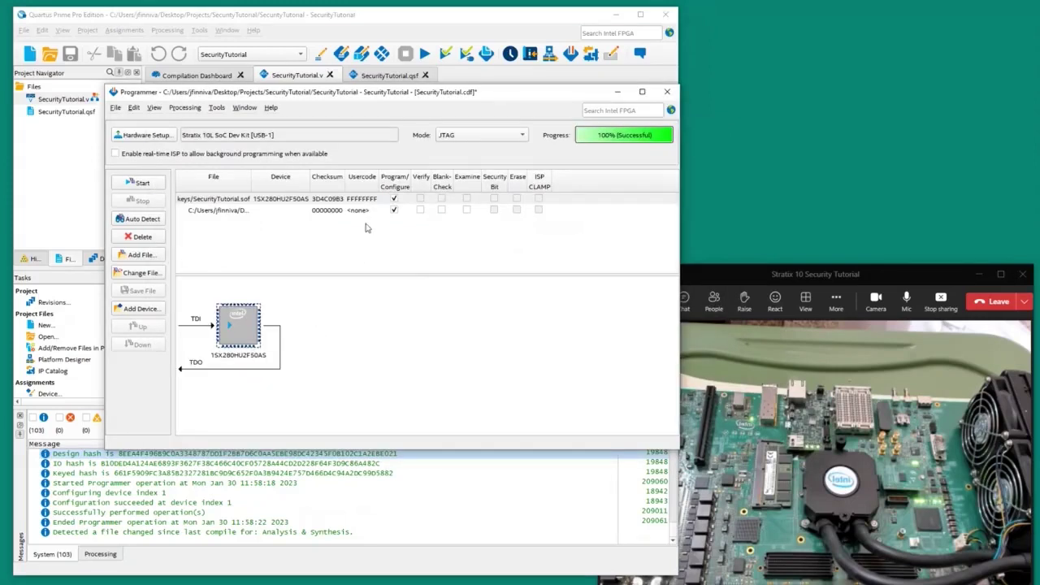
Uncheck the .sof and program the root.qky key, accepting the warning
drag(249, 180, 395, 180)
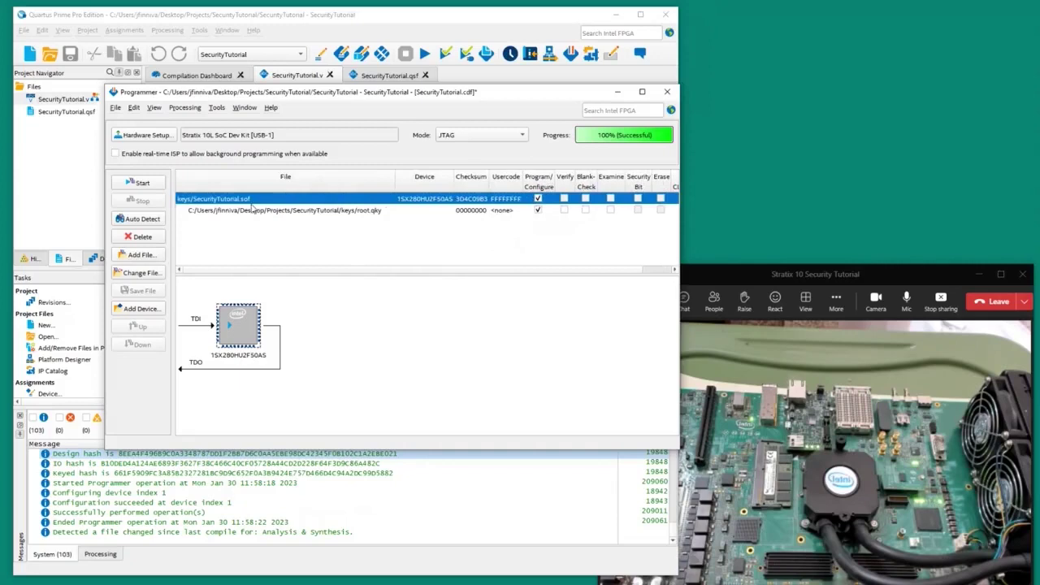
click(538, 199)
click(321, 210)
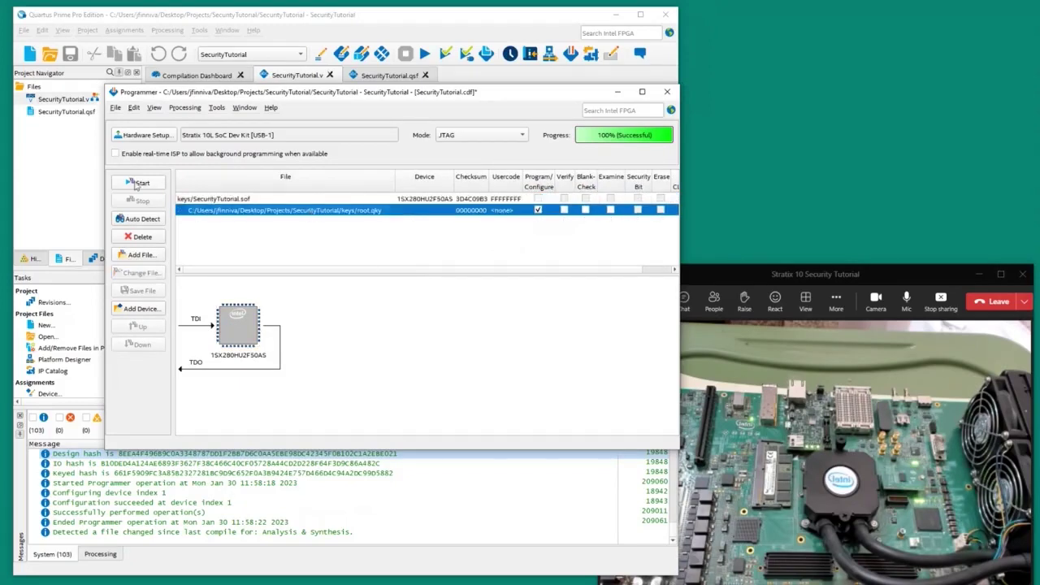
click(138, 184)
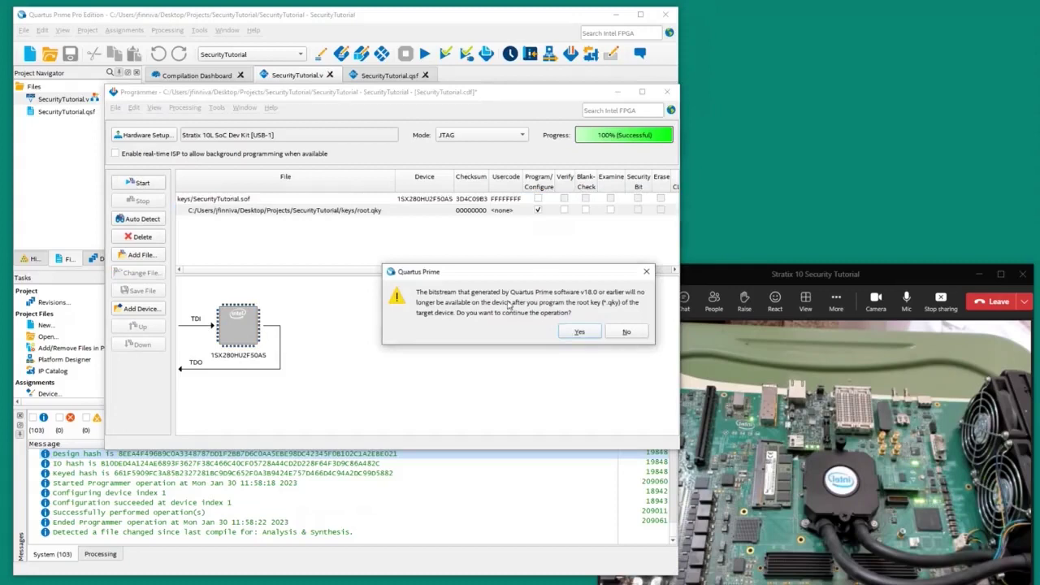
click(579, 332)
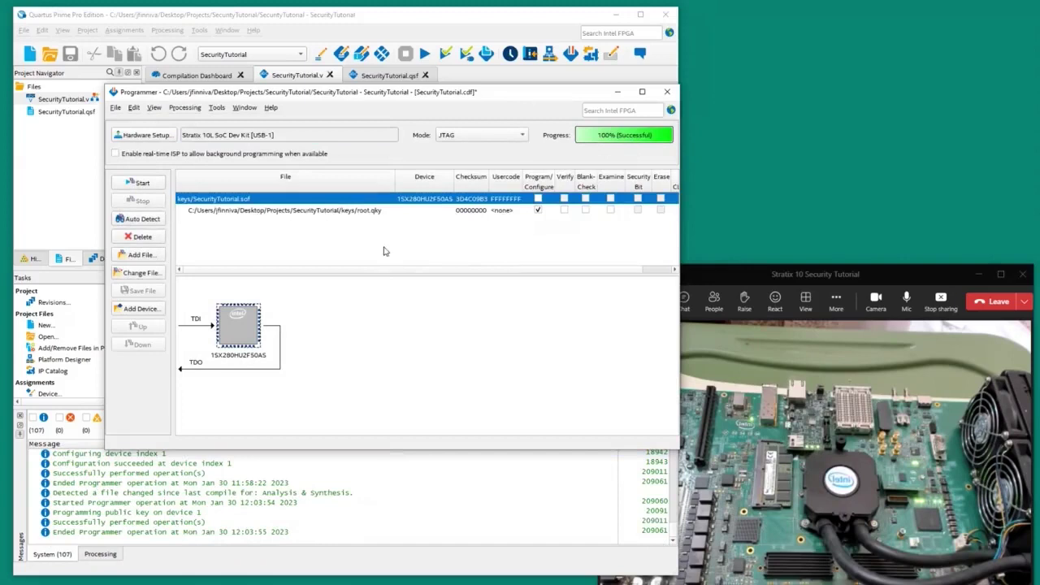
drag(491, 96, 465, 110)
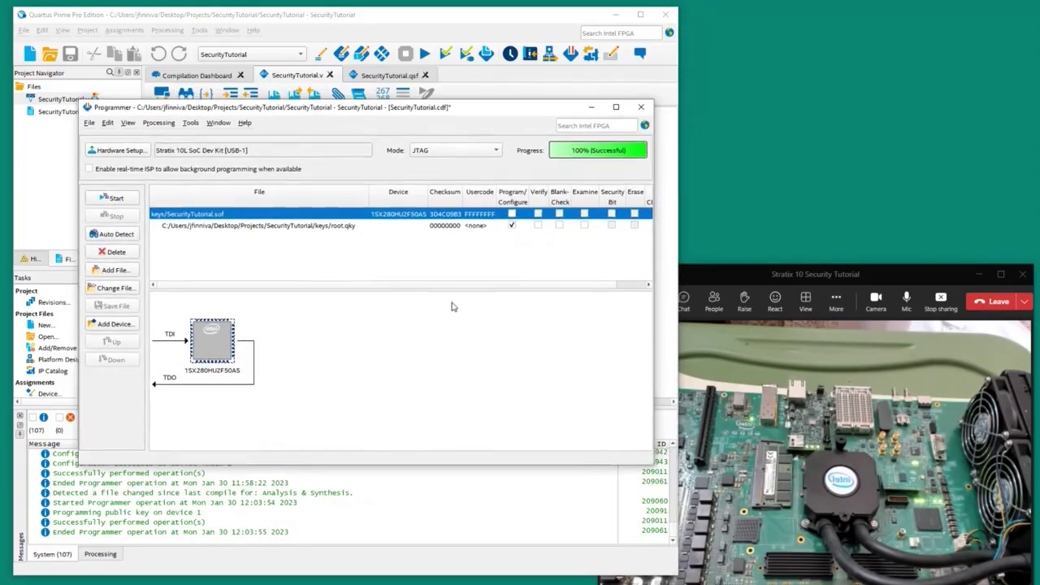
Replace the device's programming file with keys/SignedApp.rbf
right_click(211, 333)
mouse_move(297, 342)
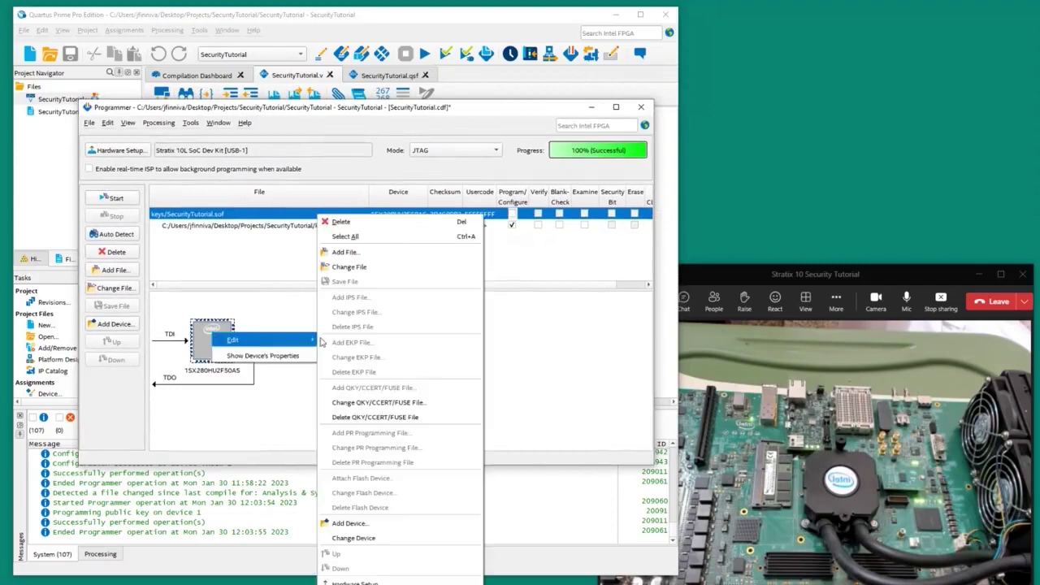
click(349, 268)
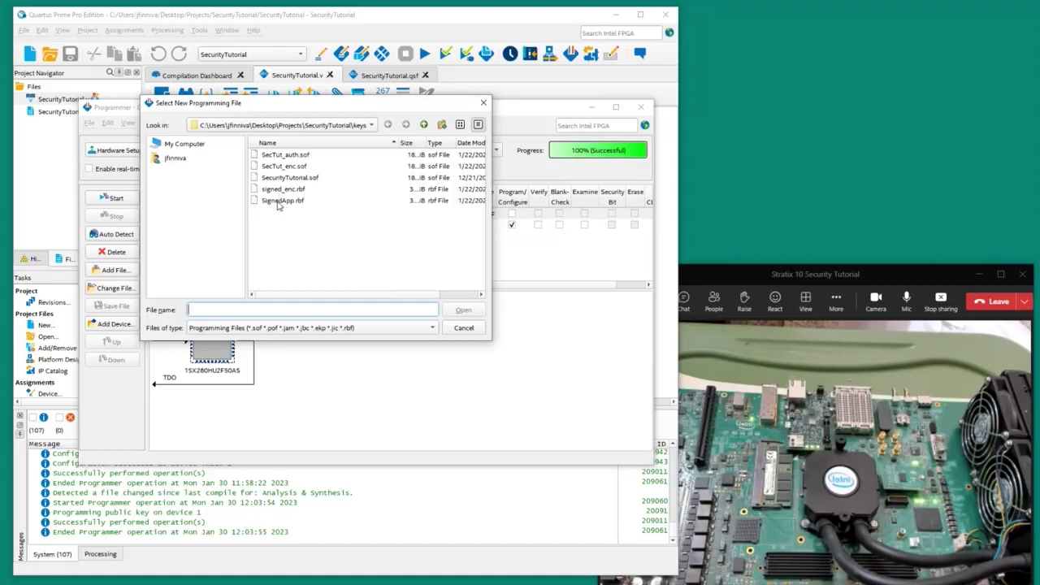
click(282, 200)
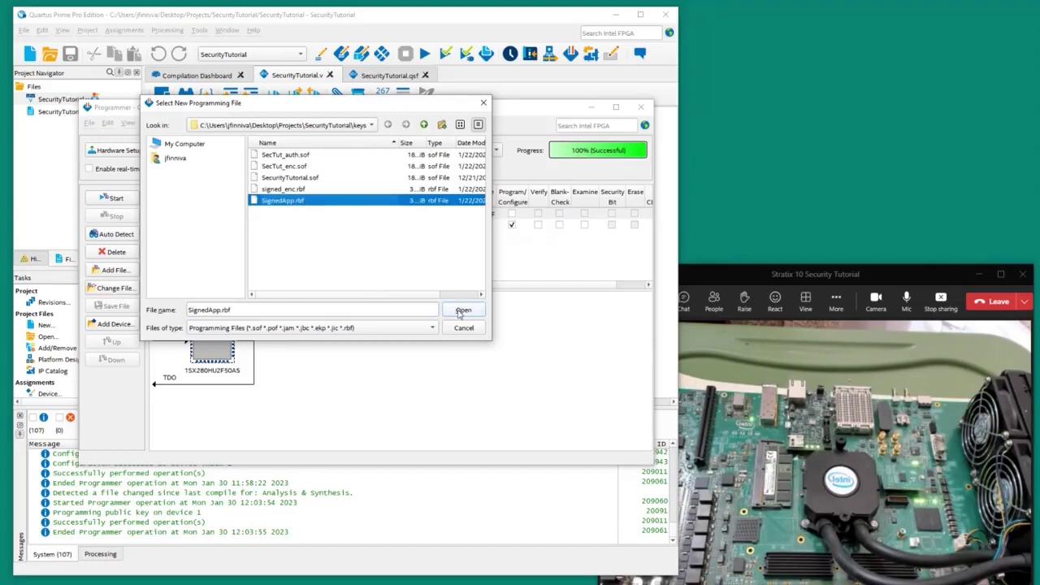
click(463, 311)
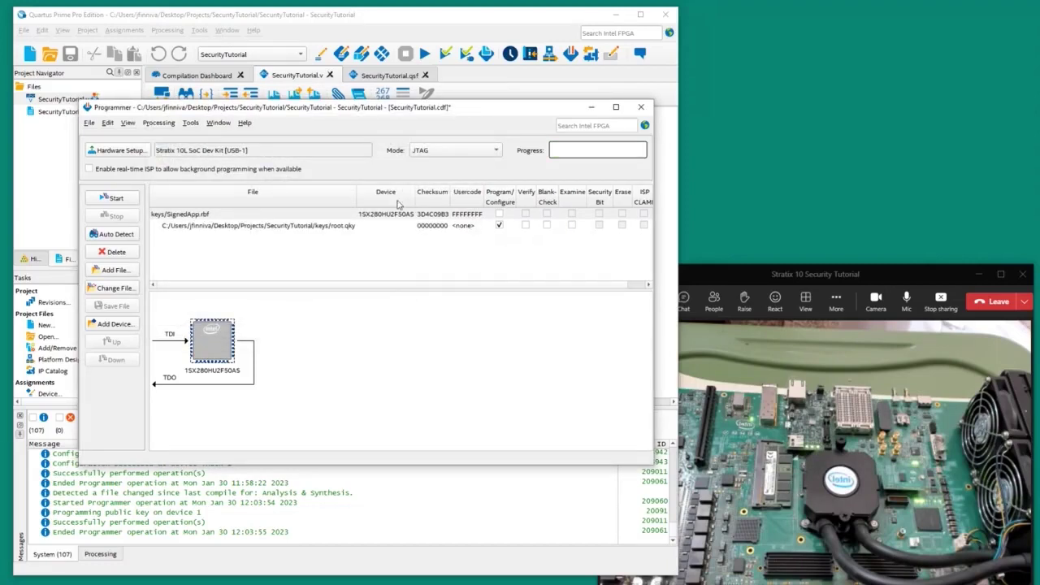
Enable Program/Configure for SignedApp.rbf and configure the device
click(499, 213)
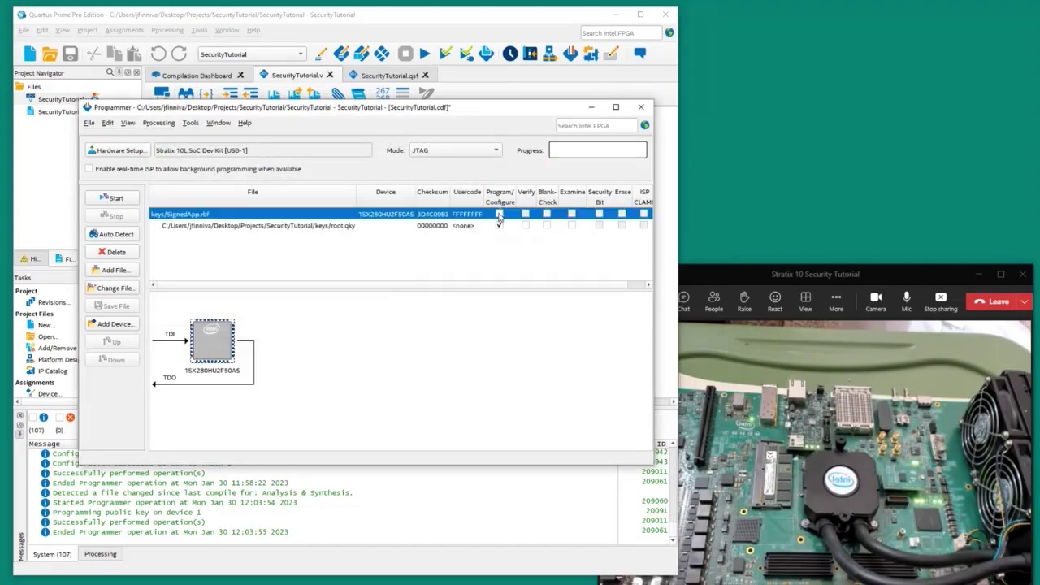
click(503, 227)
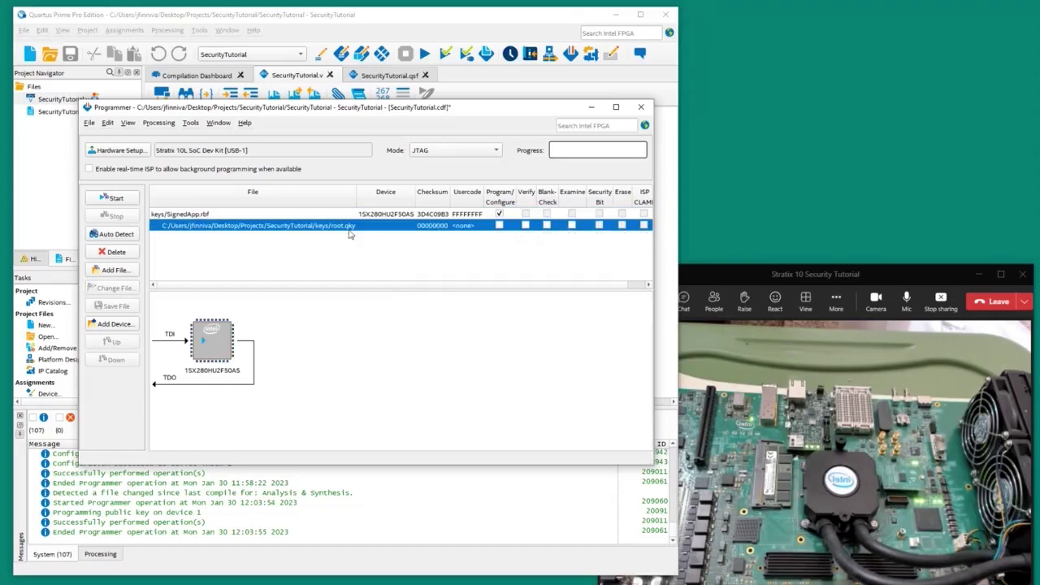
click(208, 215)
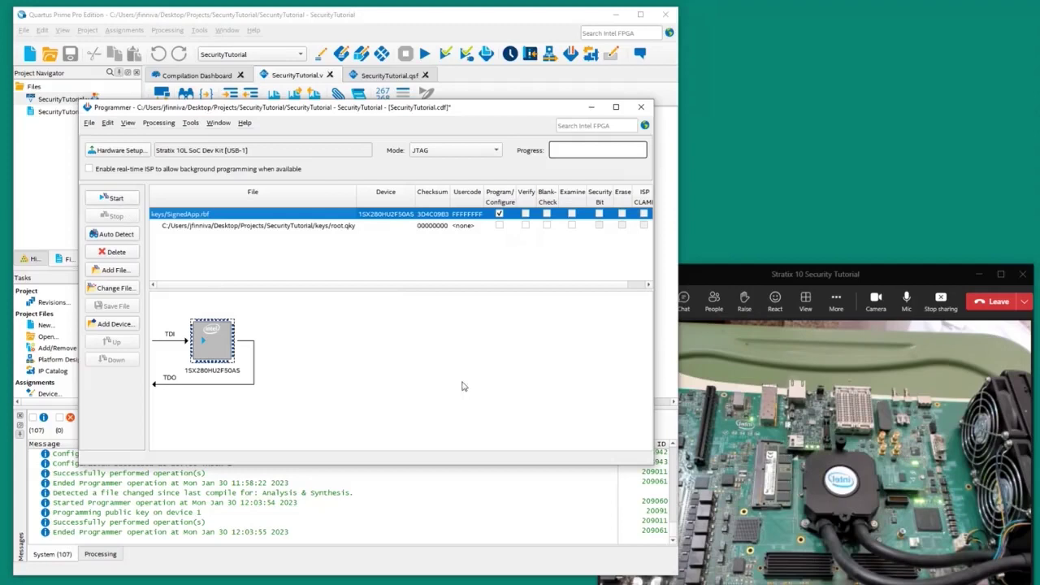
click(116, 199)
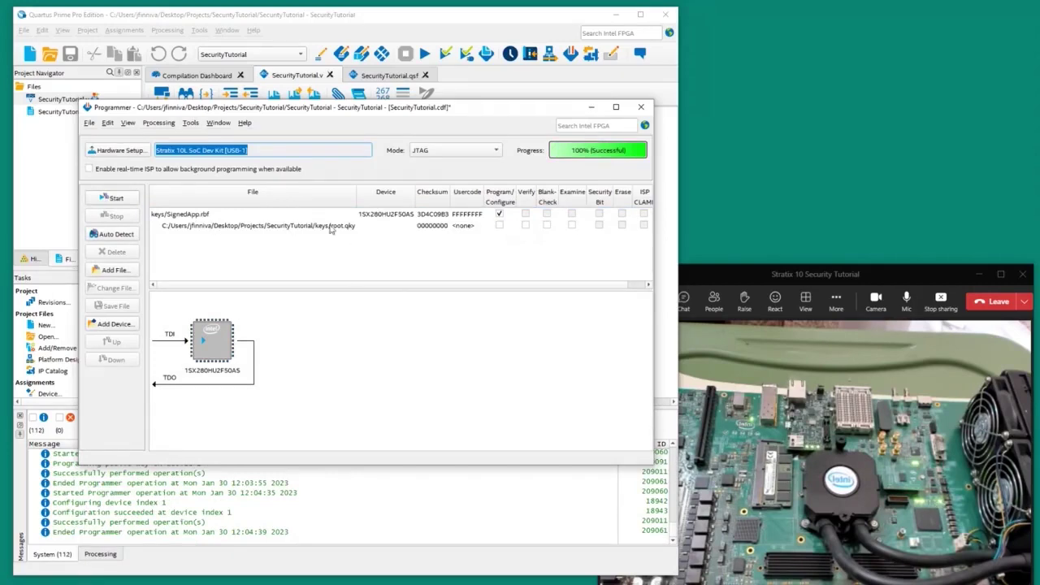
click(327, 227)
Select the SignedApp.rbf entry, then minimize the Programmer to show SecurityTutorial.v
click(186, 215)
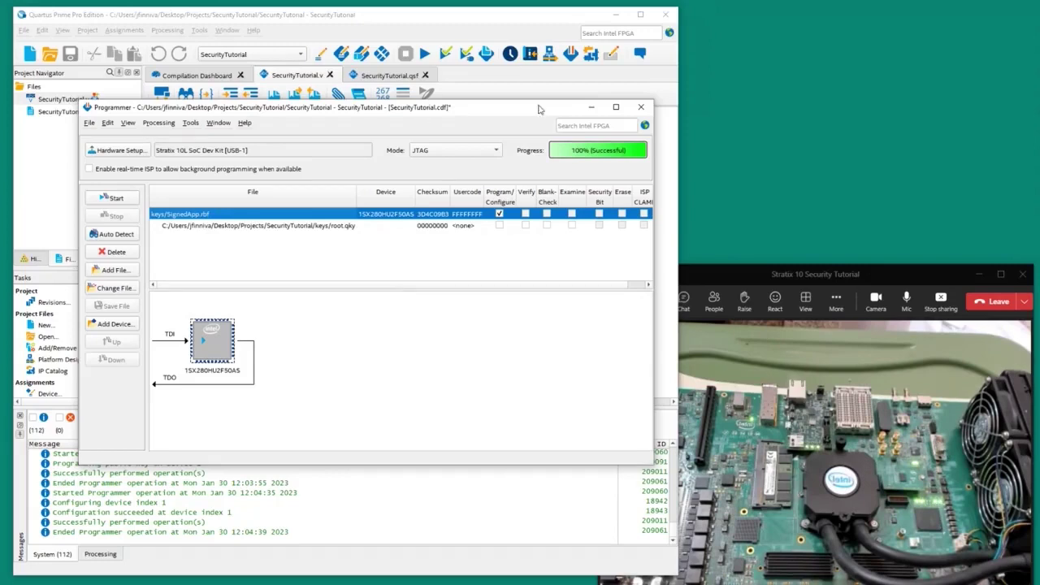
click(593, 110)
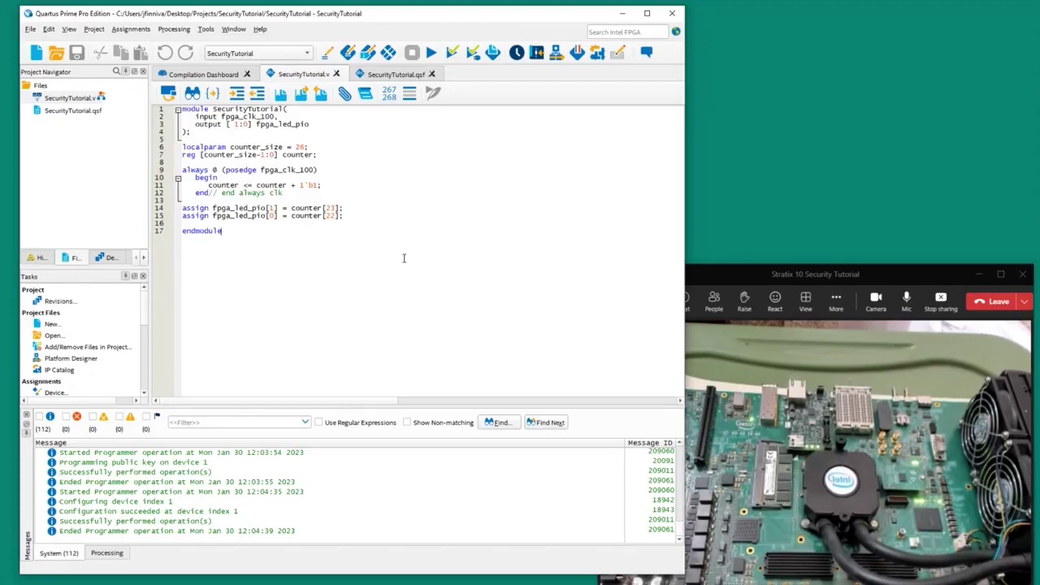
Scroll the tutorial PDF to Figure 16 on page 21, then return to the Quartus project
click(622, 13)
scroll(348, 287, down, 1)
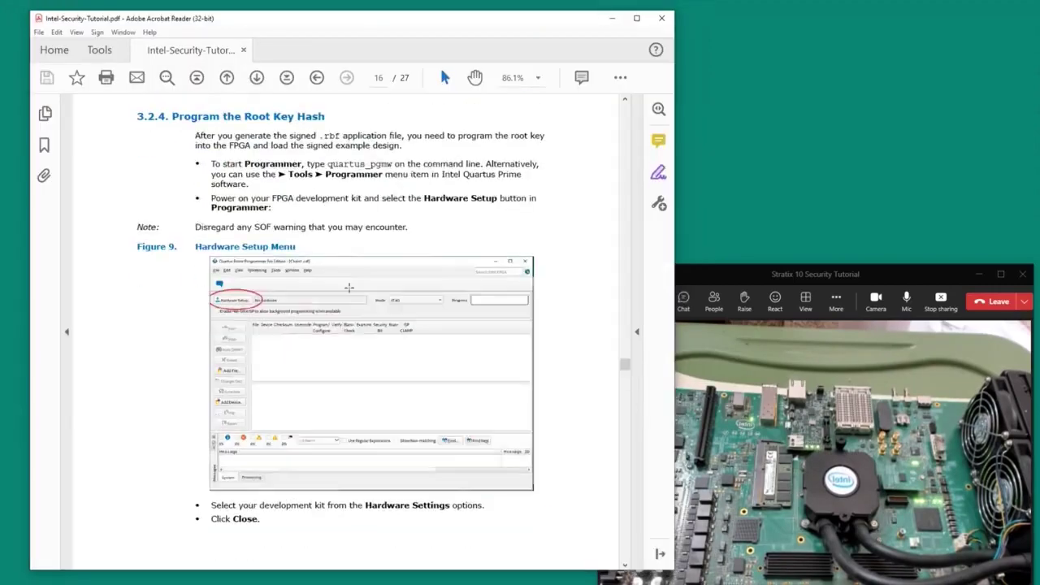
scroll(383, 268, down, 15)
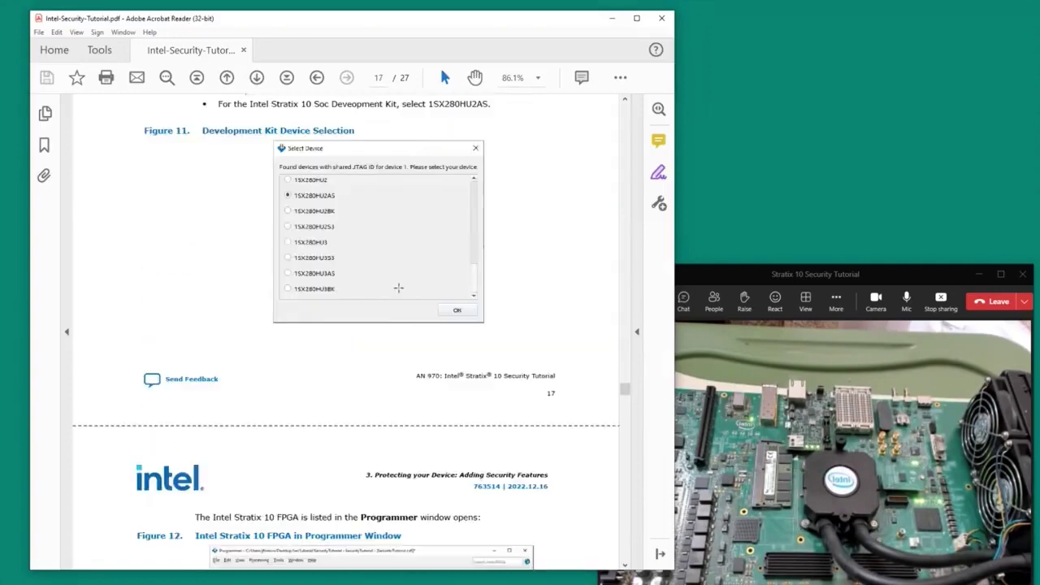
scroll(398, 287, down, 20)
scroll(409, 301, down, 16)
scroll(410, 308, down, 4)
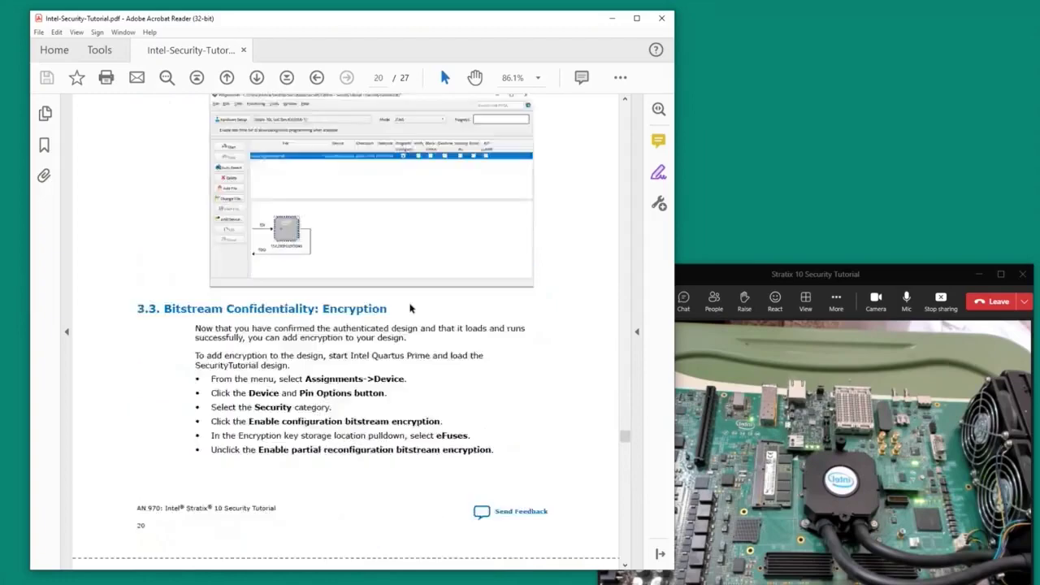
scroll(410, 308, down, 5)
scroll(410, 308, up, 1)
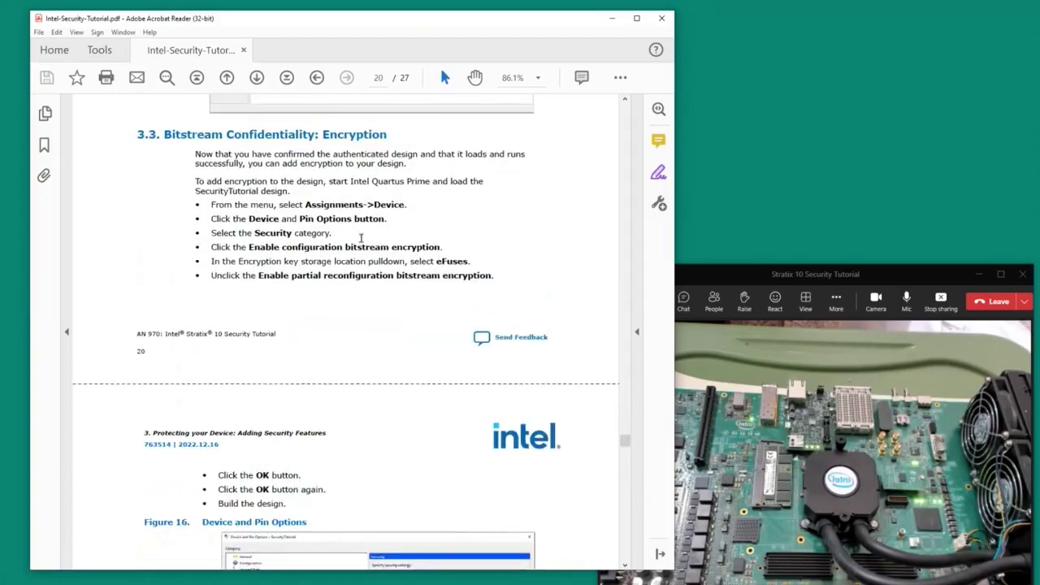
scroll(362, 227, down, 5)
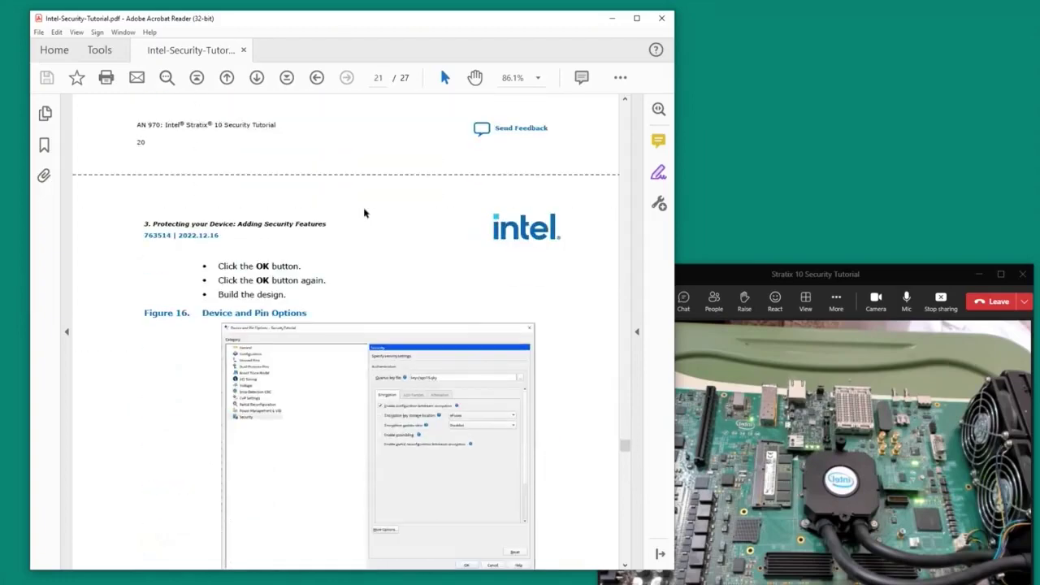
scroll(364, 212, down, 1)
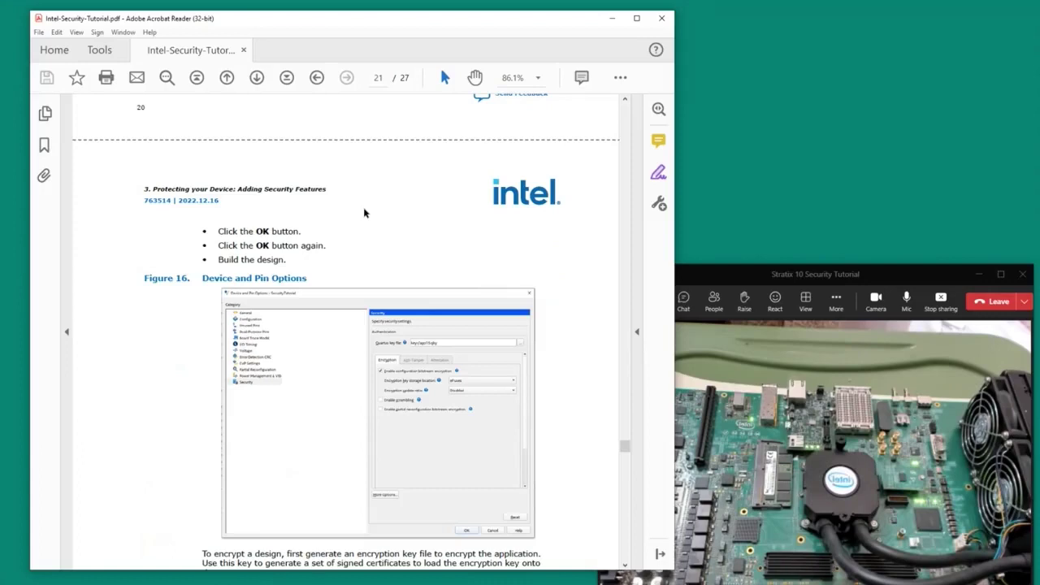
scroll(363, 213, down, 1)
scroll(364, 213, down, 1)
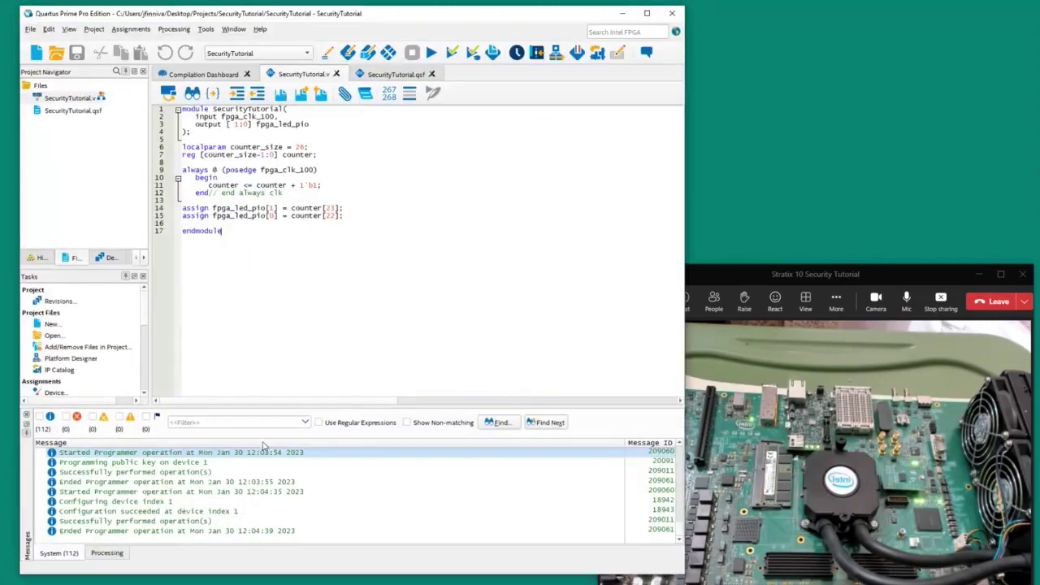
click(382, 564)
In Device and Pin Options > Security, enable bitstream encryption with eFuses as key storage
click(129, 30)
click(137, 45)
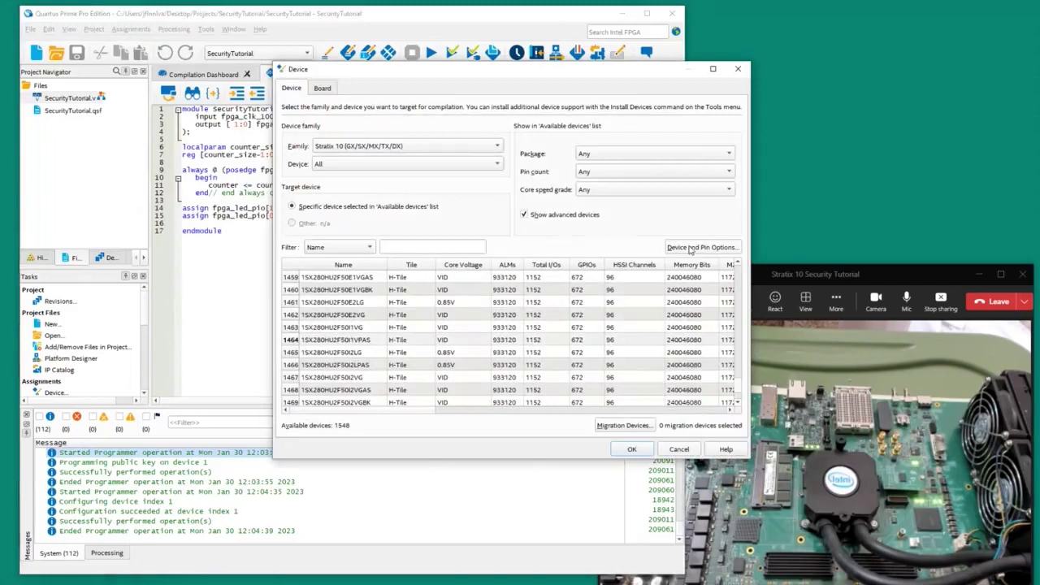
click(690, 248)
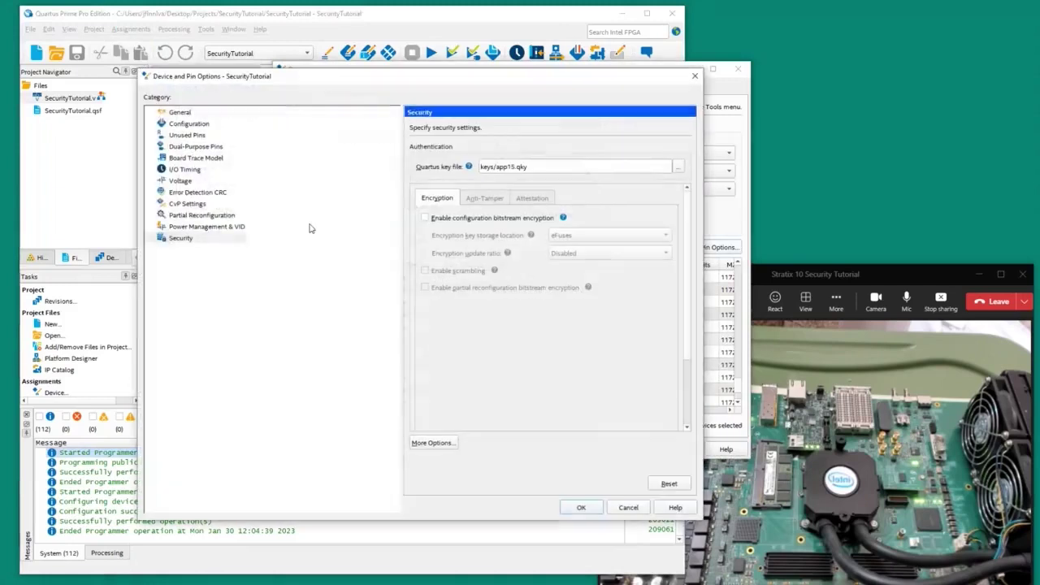
click(182, 241)
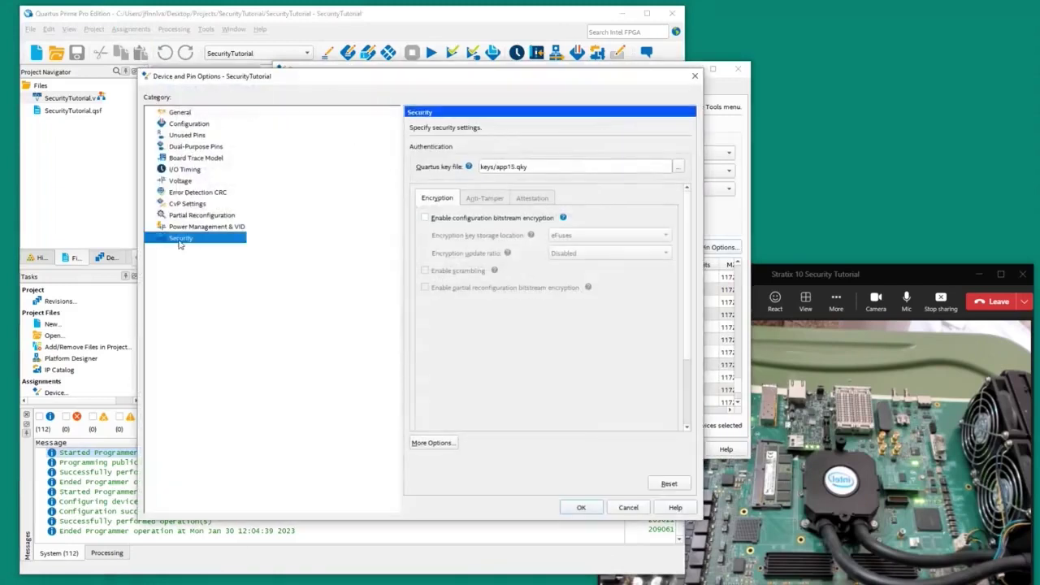
click(425, 219)
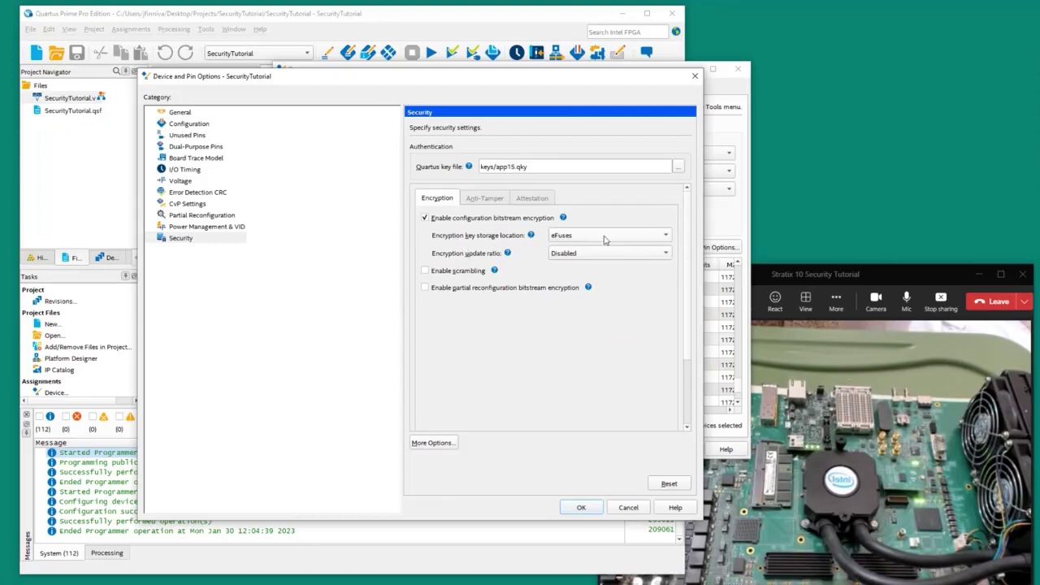
click(665, 235)
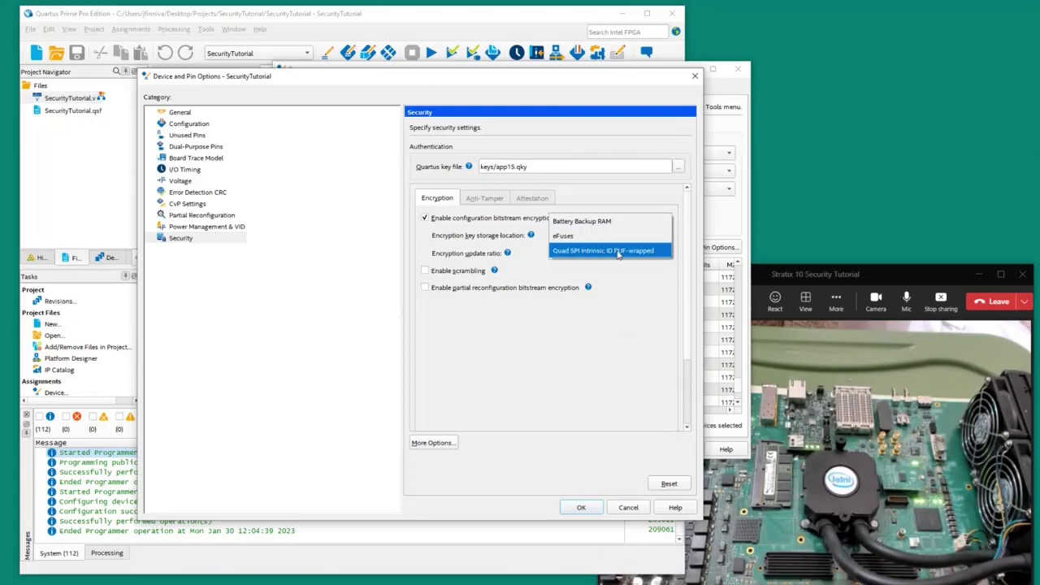
click(580, 237)
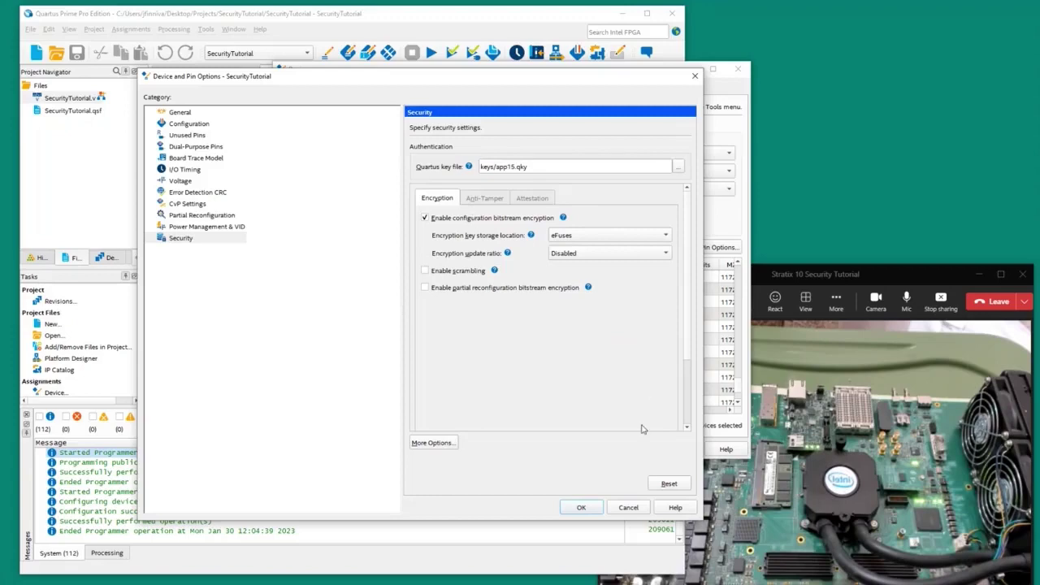
click(580, 507)
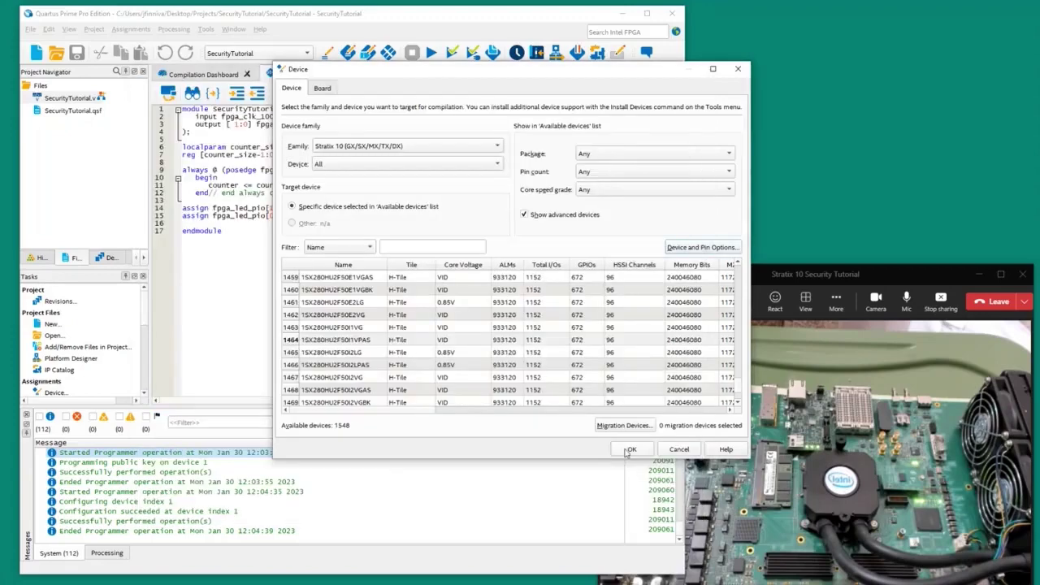
Close the Device dialog with OK, then dismiss the Processing > Start menu
click(628, 449)
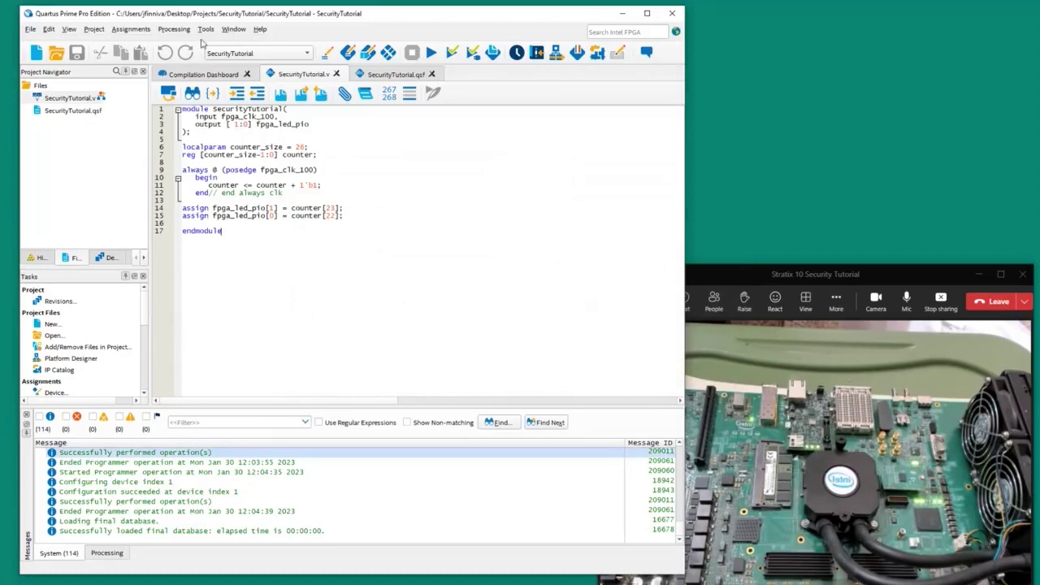
click(172, 30)
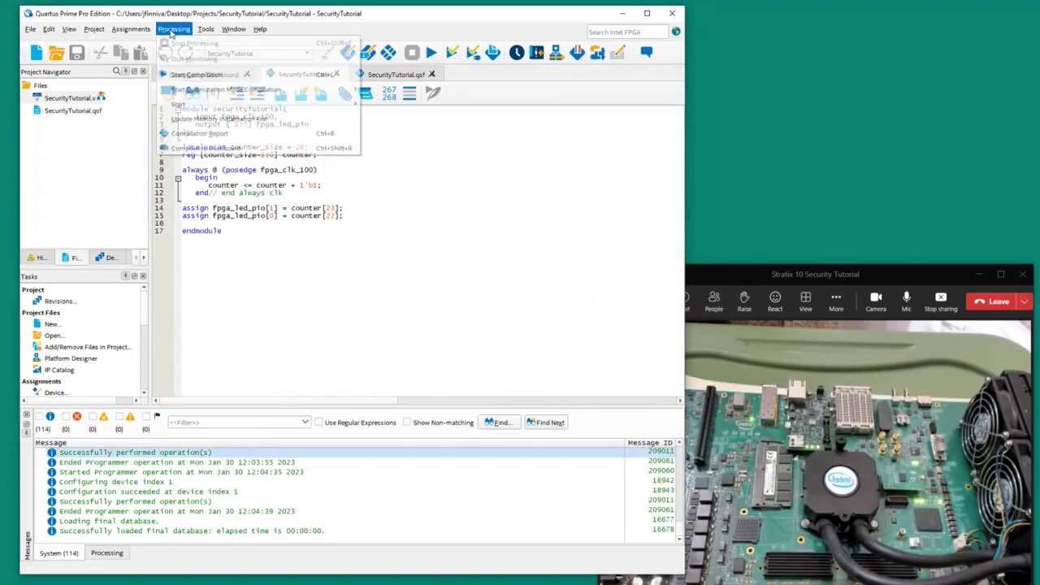
mouse_move(205, 109)
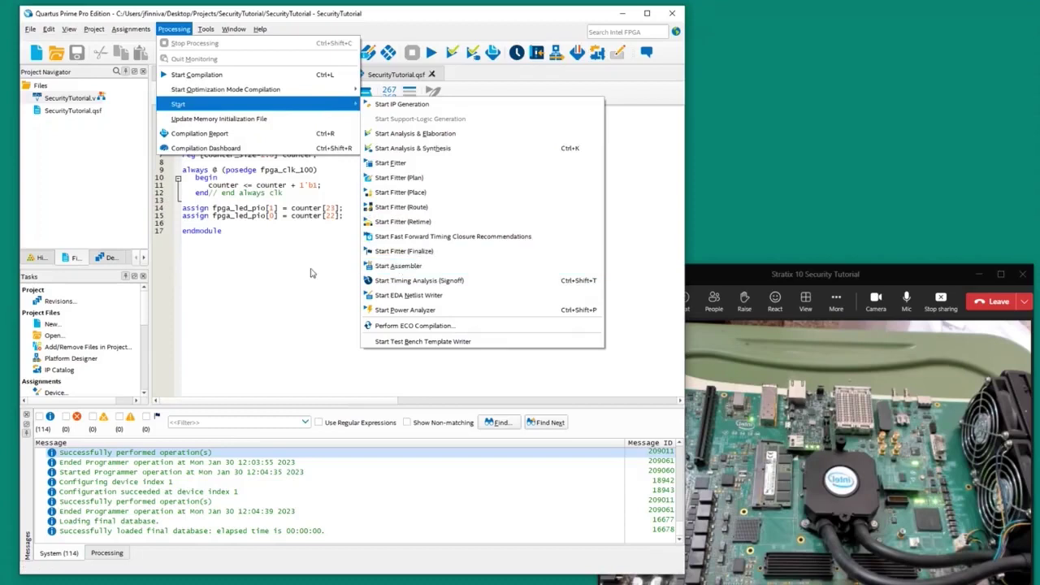
click(399, 267)
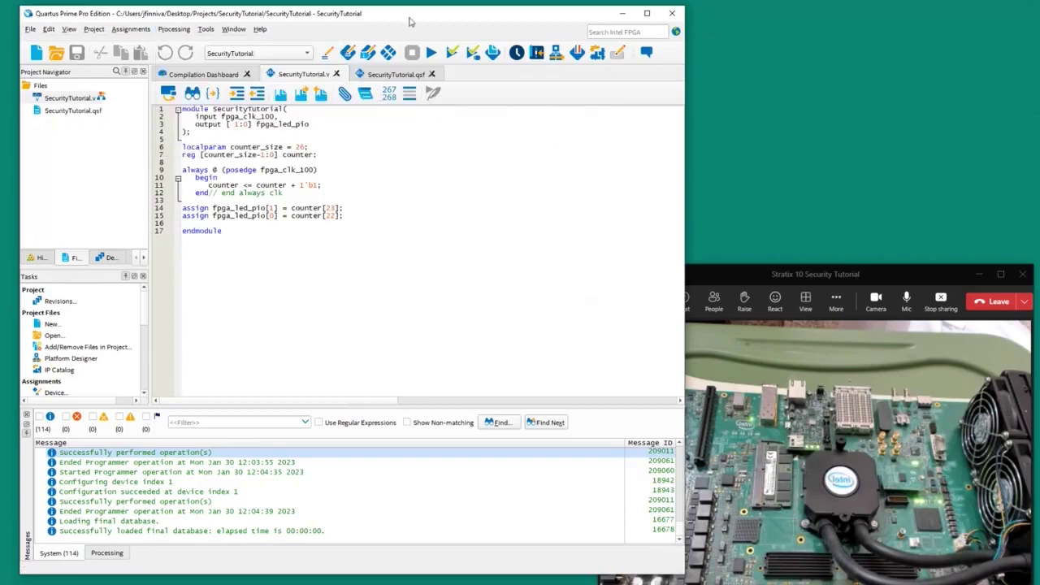
drag(410, 22, 415, 20)
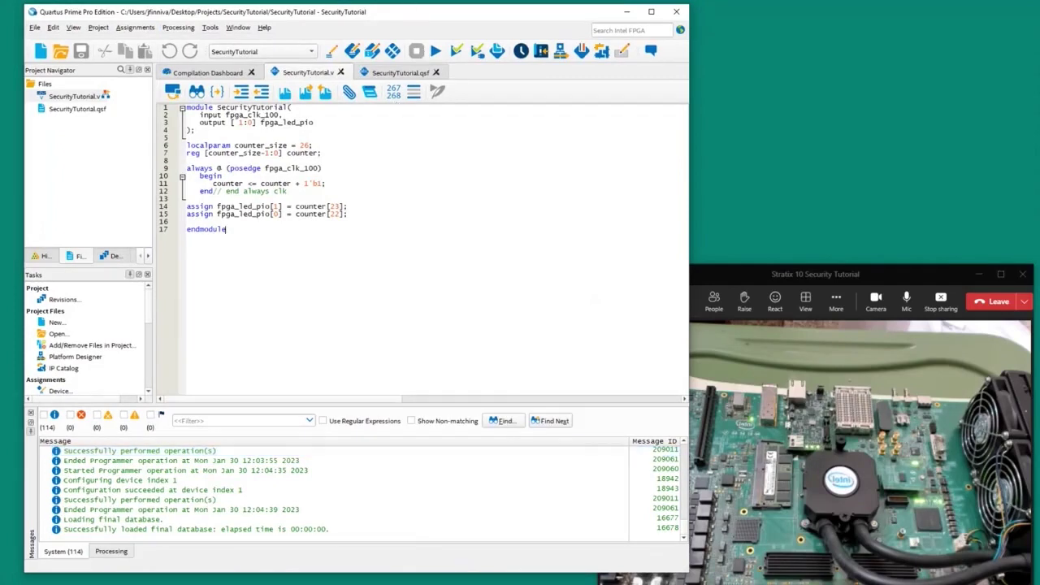
Mark SecTut_enc.sof in the Command Prompt's keys folder listing
key(alt+Tab)
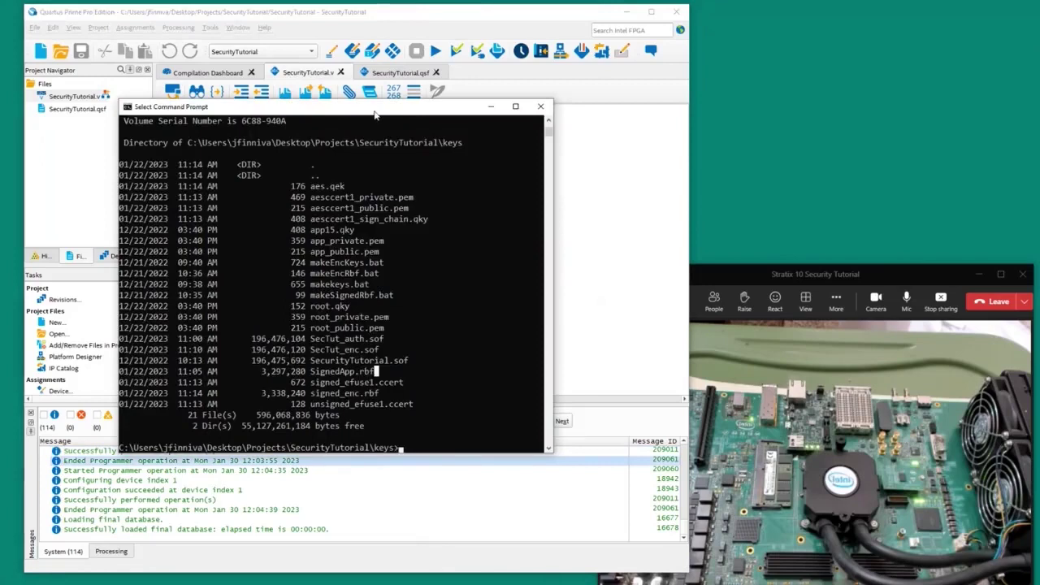
drag(374, 114, 363, 104)
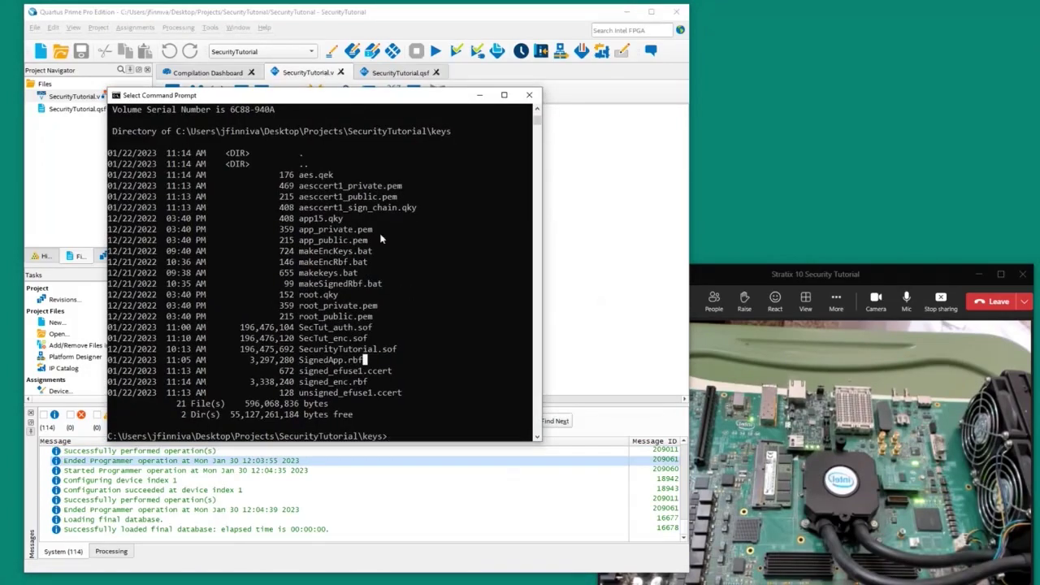
click(301, 338)
drag(300, 339, 367, 345)
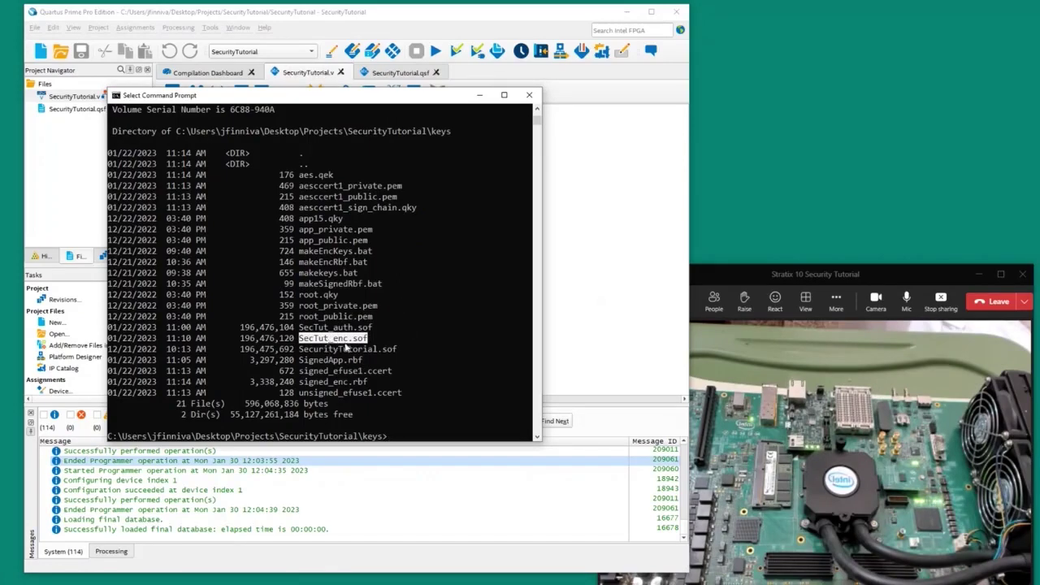
drag(370, 95, 386, 91)
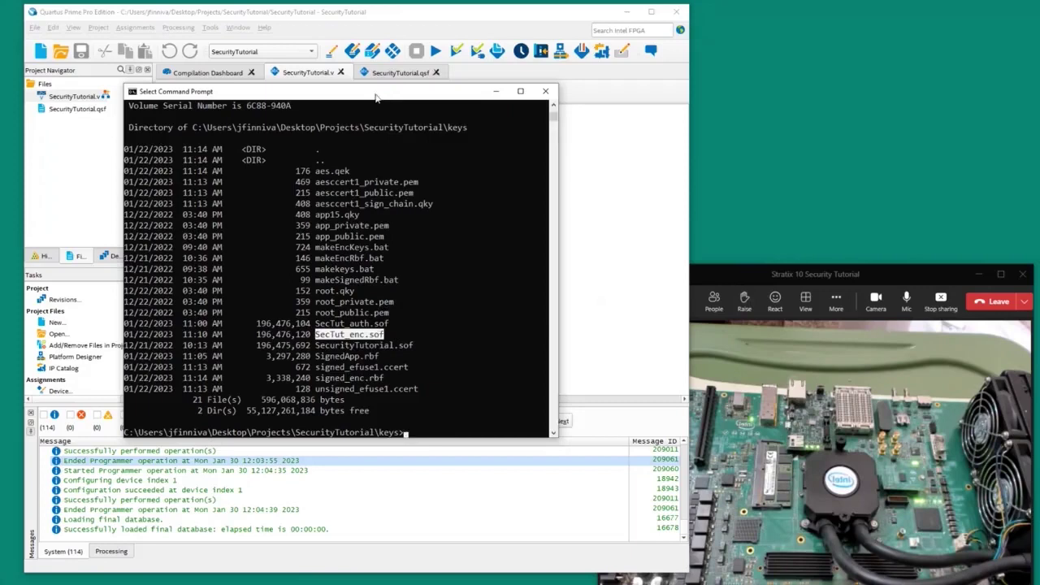
drag(378, 92, 363, 97)
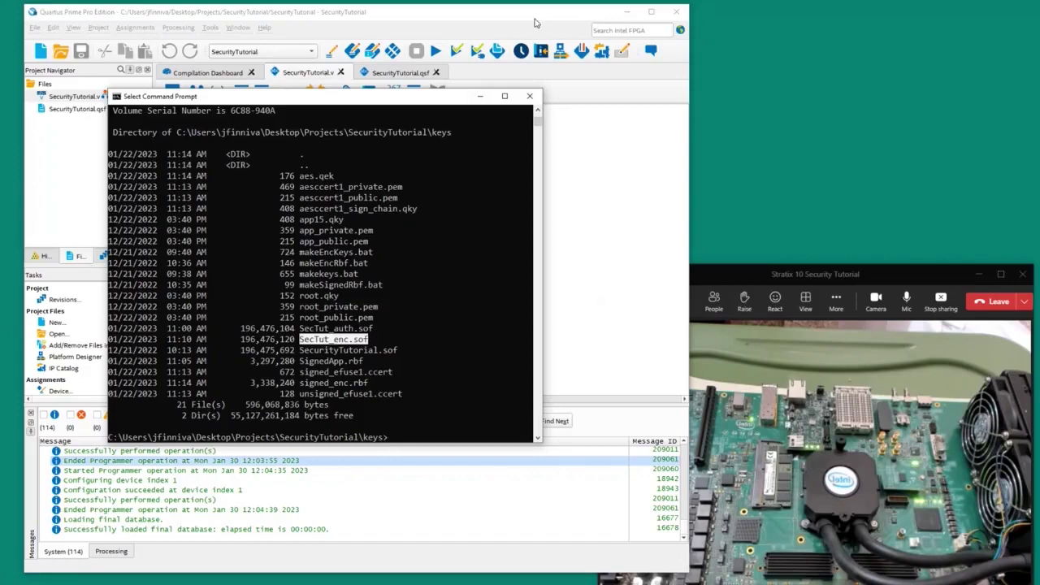
click(628, 13)
Minimize Quartus and highlight aes.qek in the PDF's section 3.3.1 command
click(628, 13)
click(476, 51)
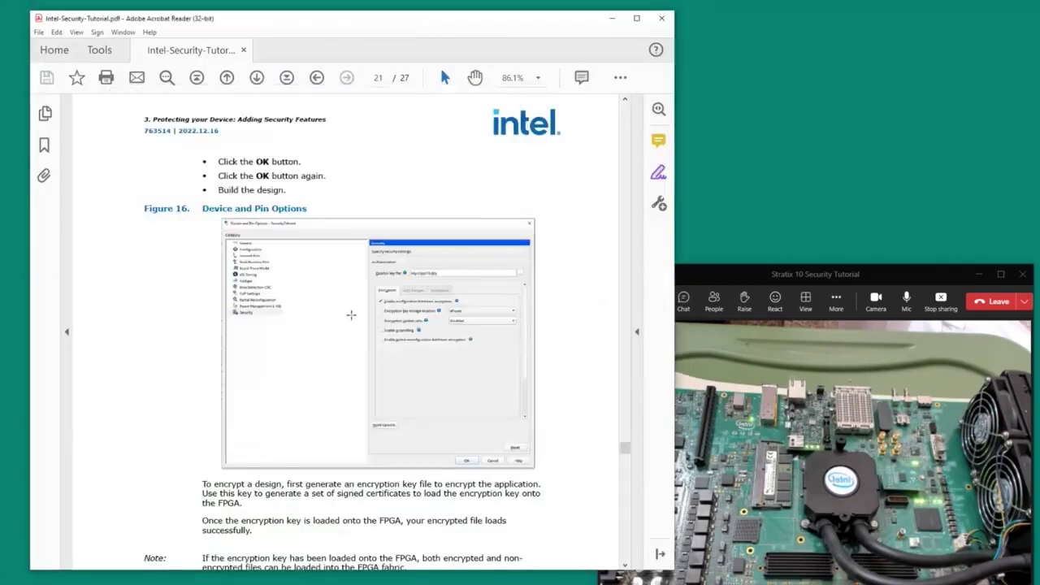
scroll(366, 277, down, 10)
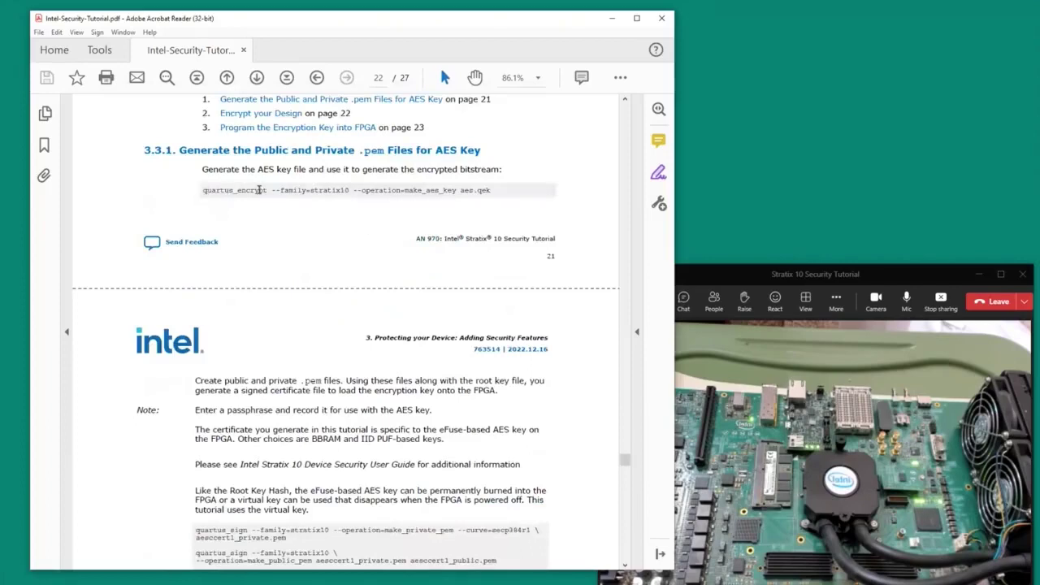
drag(460, 190, 491, 190)
click(398, 221)
Read section 3.3.2's command, highlighting the signed_enc.rbf output, then return to the Quartus project
scroll(390, 221, down, 2)
scroll(390, 221, down, 7)
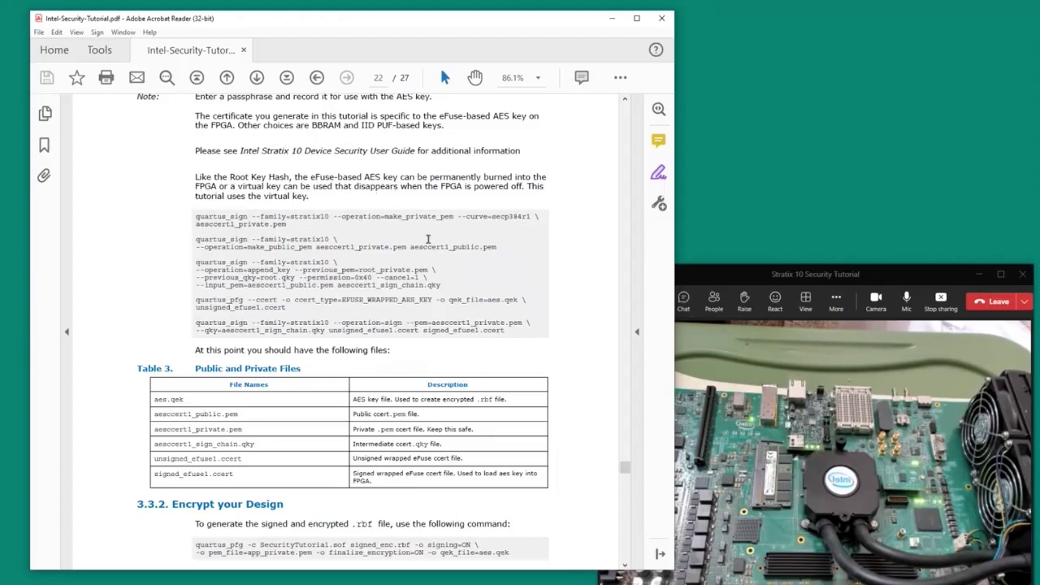
scroll(449, 230, down, 1)
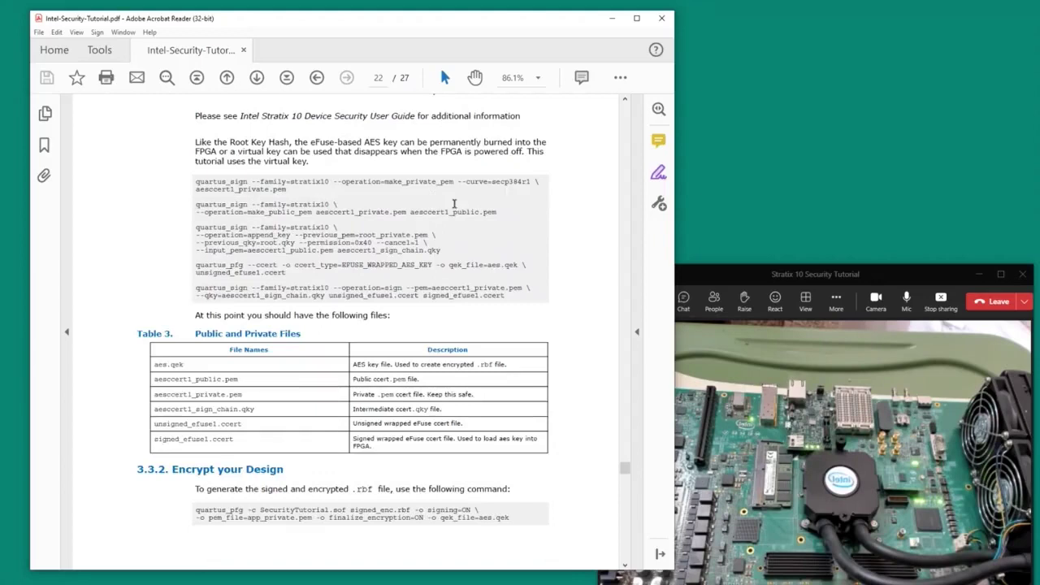
scroll(446, 221, down, 1)
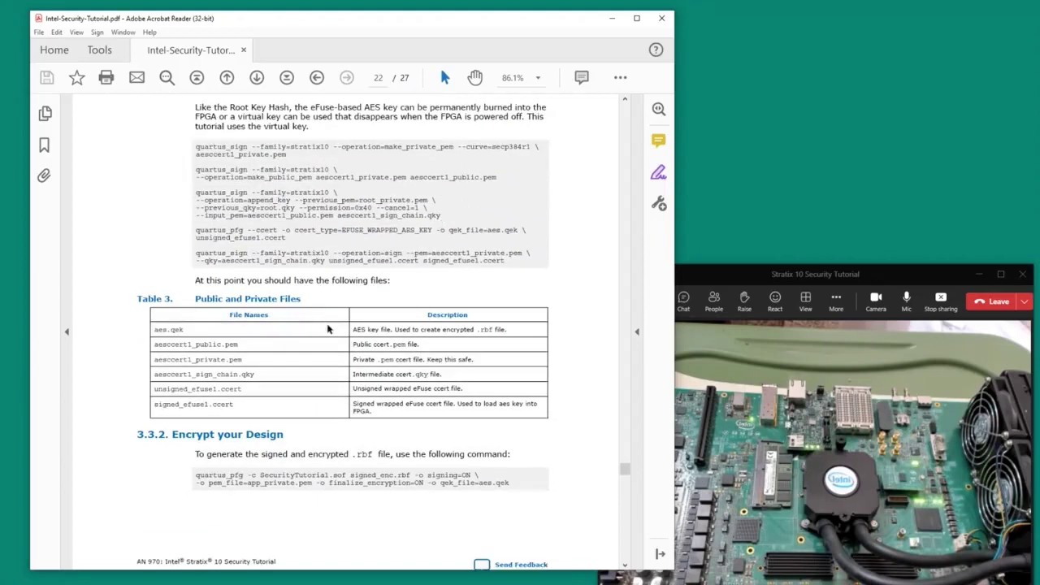
scroll(330, 326, down, 1)
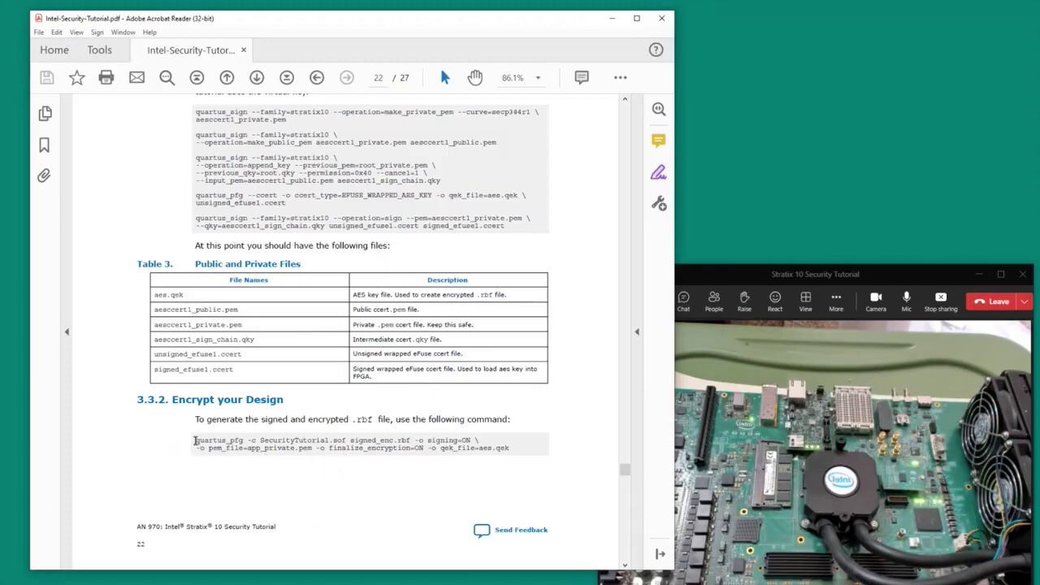
drag(350, 439, 412, 439)
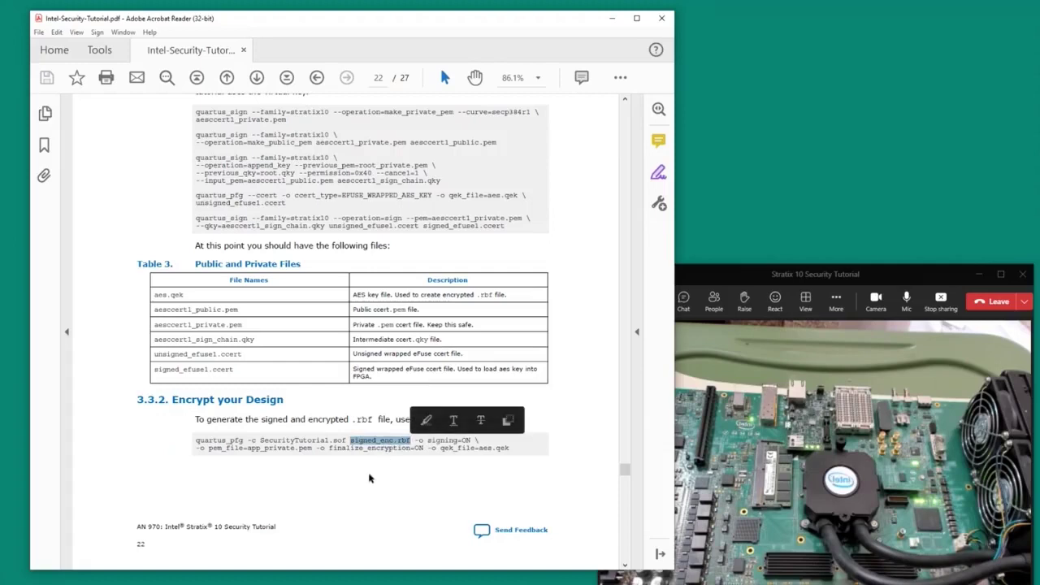
click(370, 459)
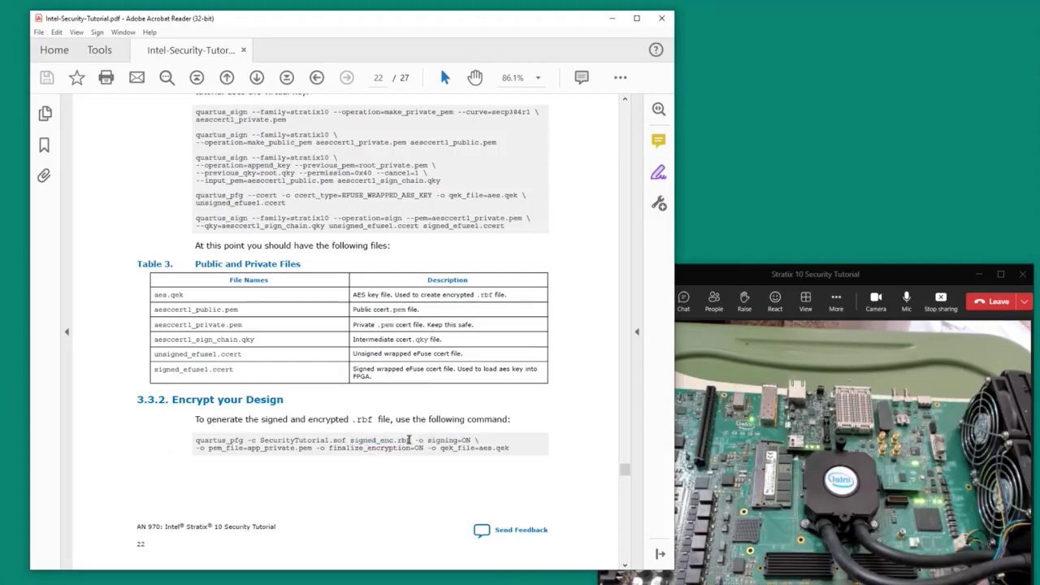
scroll(370, 450, down, 1)
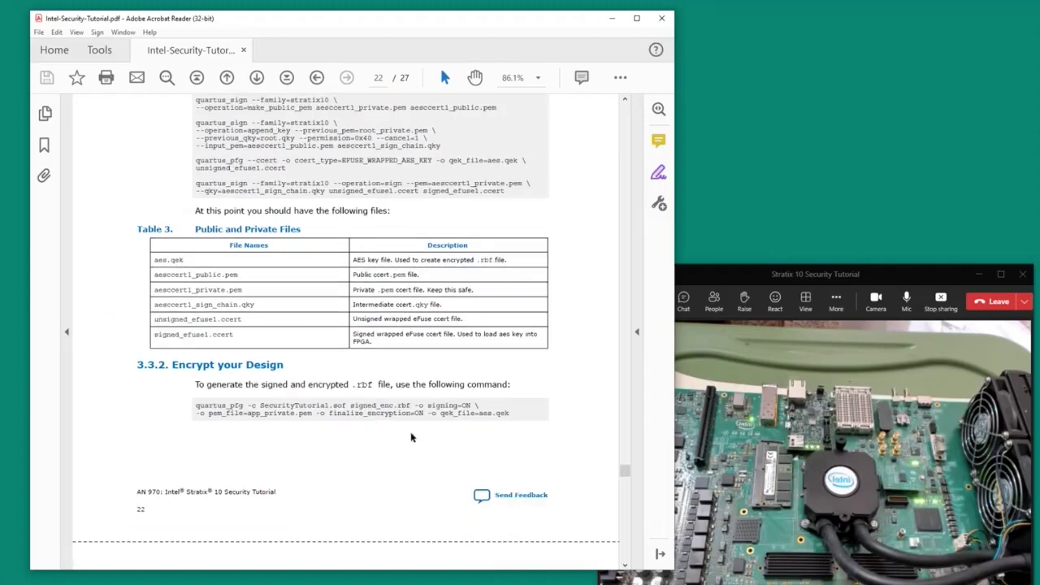
click(435, 584)
click(376, 565)
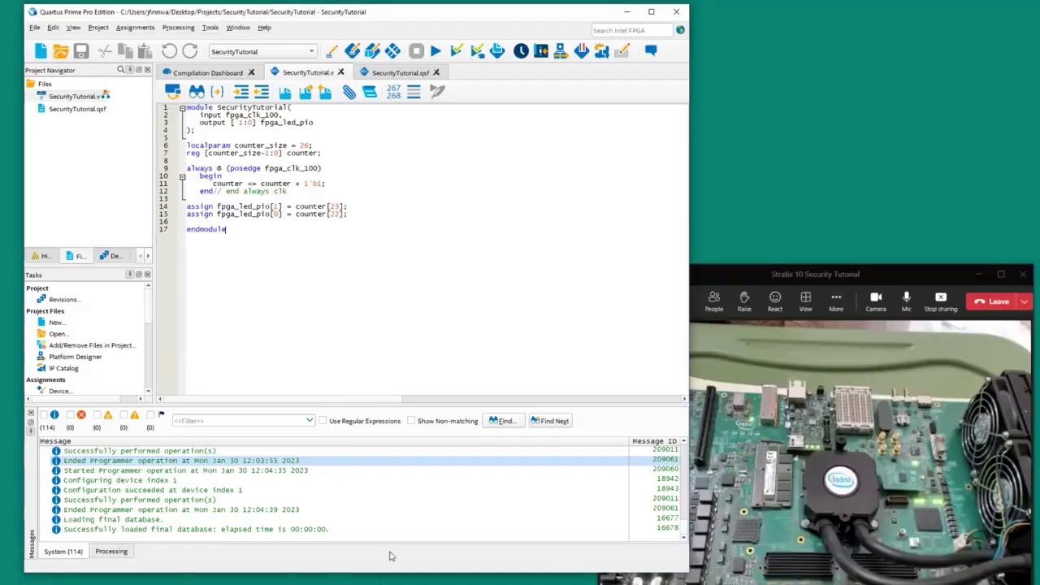
Open the Programmer from the Tools menu
drag(390, 12, 390, 14)
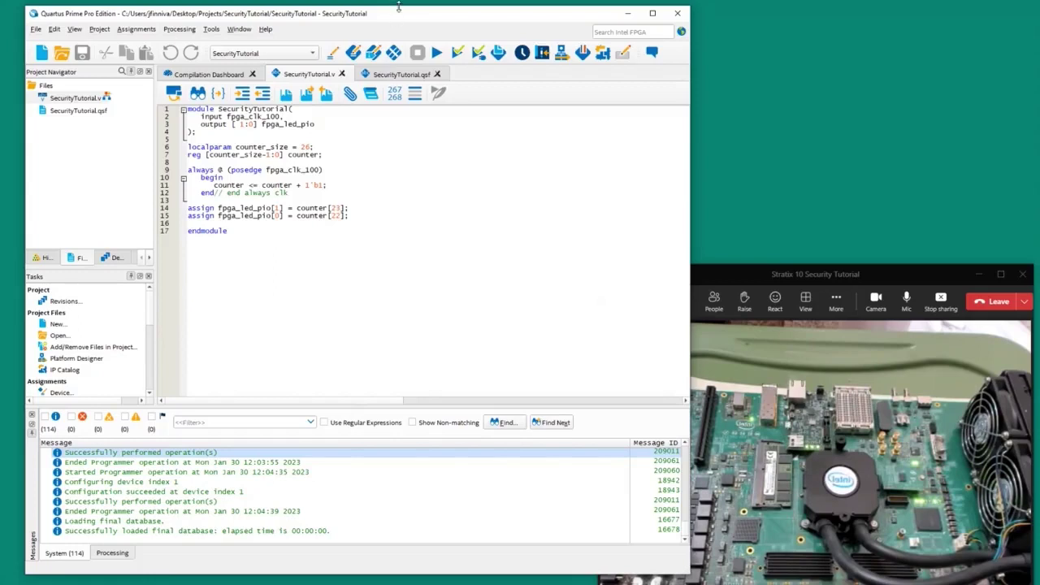
click(211, 29)
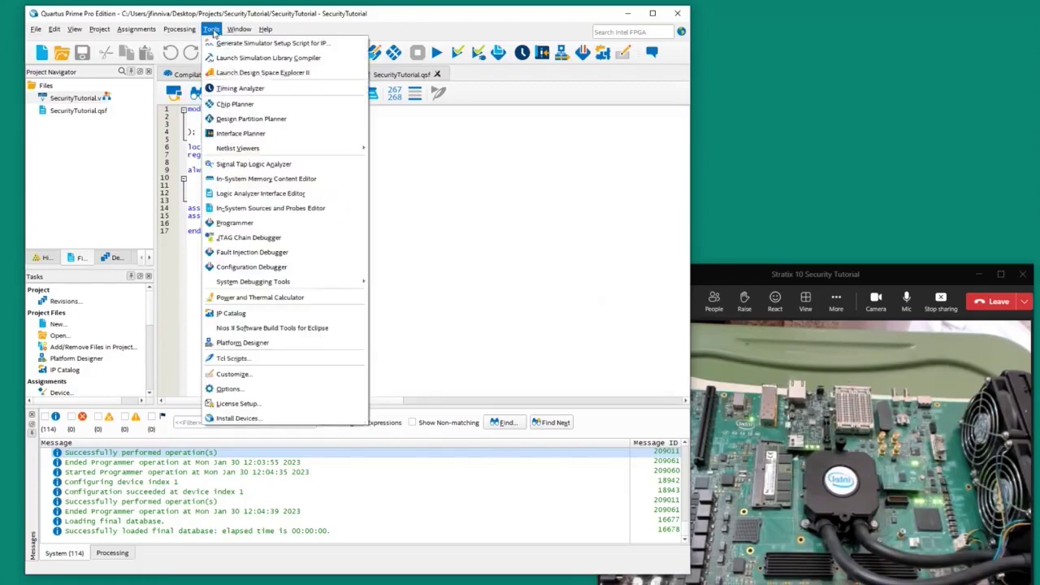
click(234, 223)
Replace root.qky with signed_efuse1.ccert as the device's key file
click(211, 347)
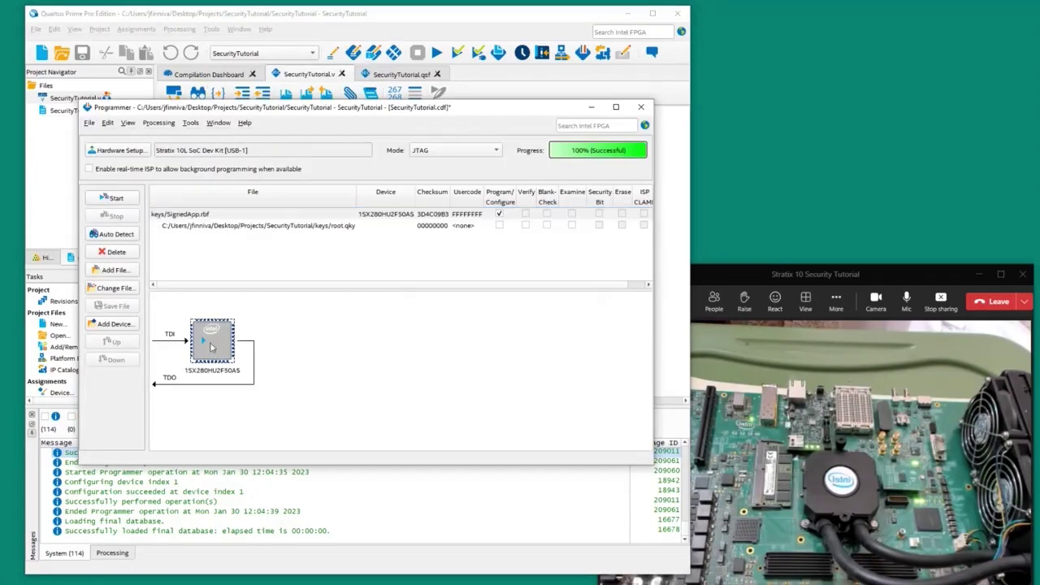
right_click(211, 347)
mouse_move(309, 352)
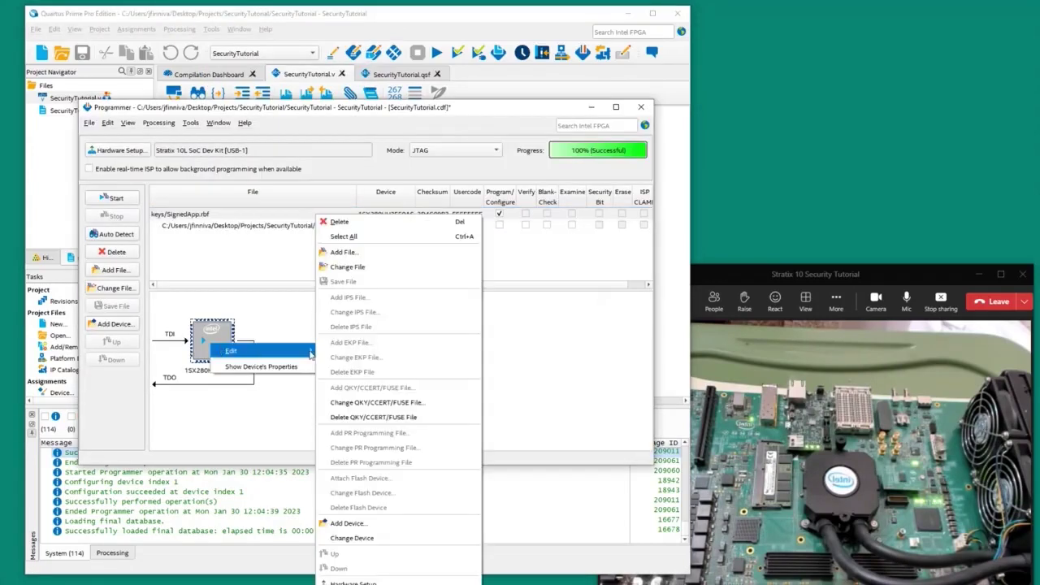
click(393, 406)
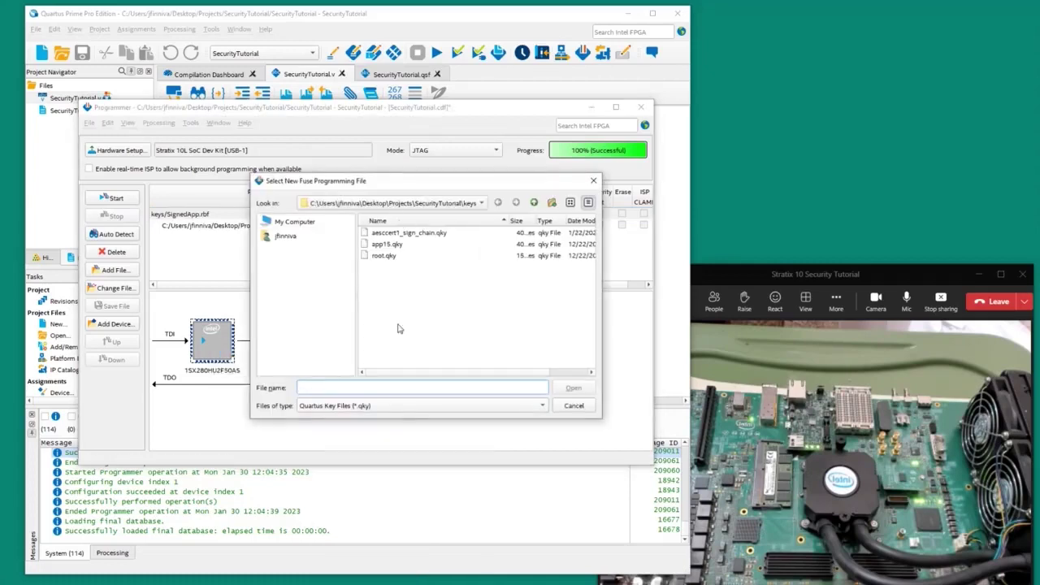
click(392, 406)
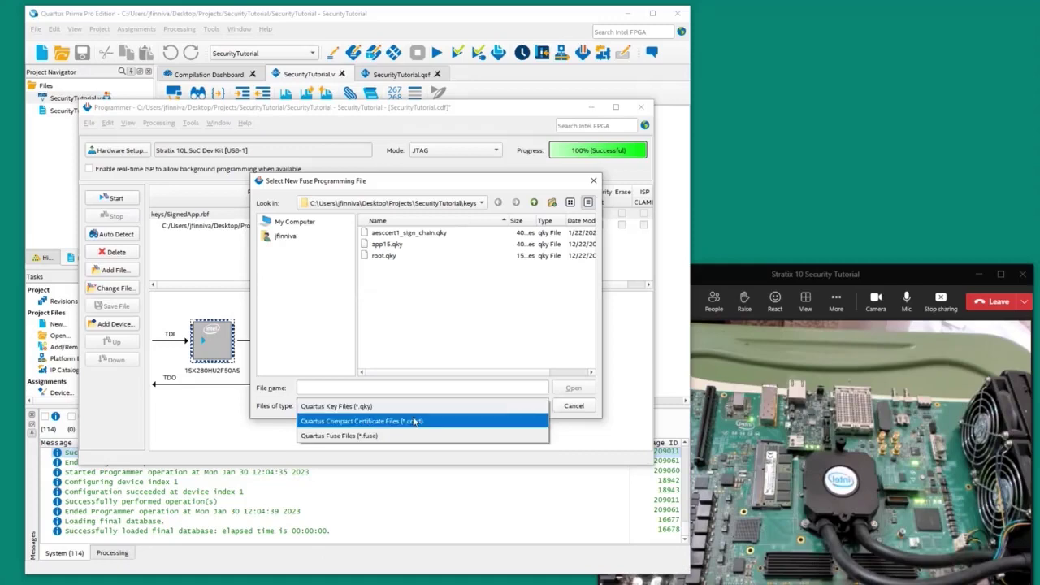
click(360, 422)
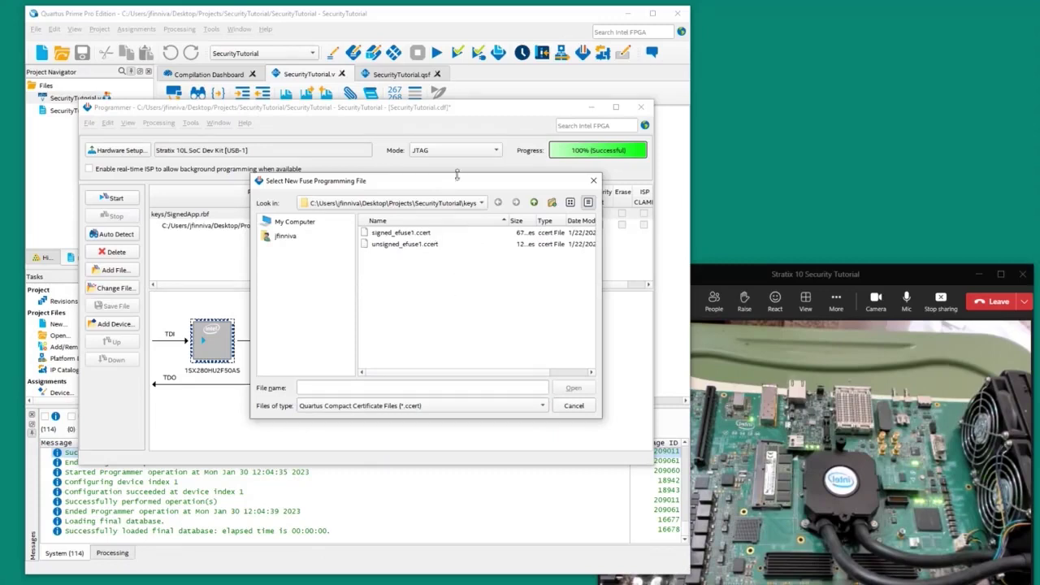
click(393, 235)
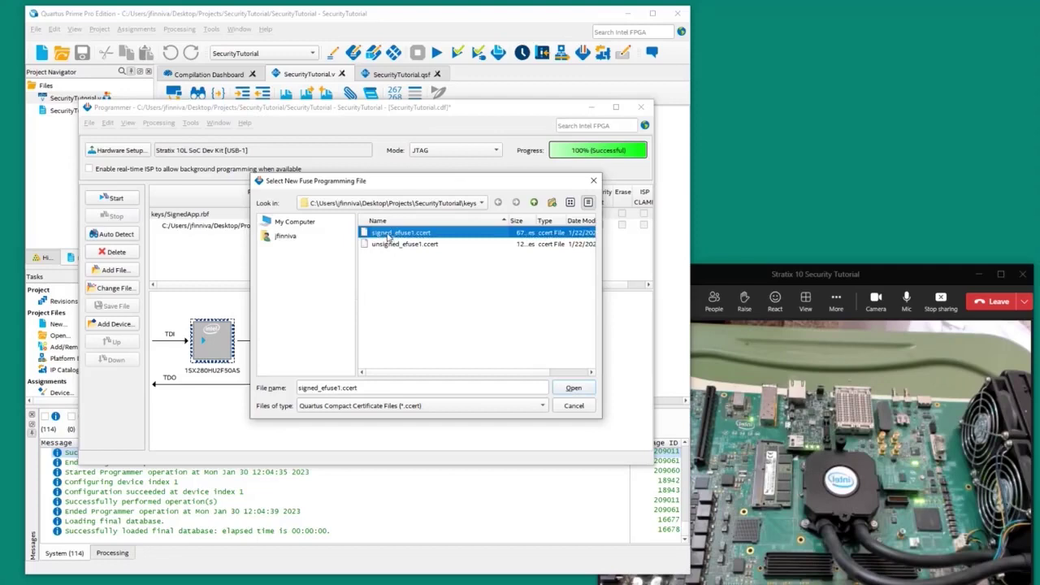
click(568, 388)
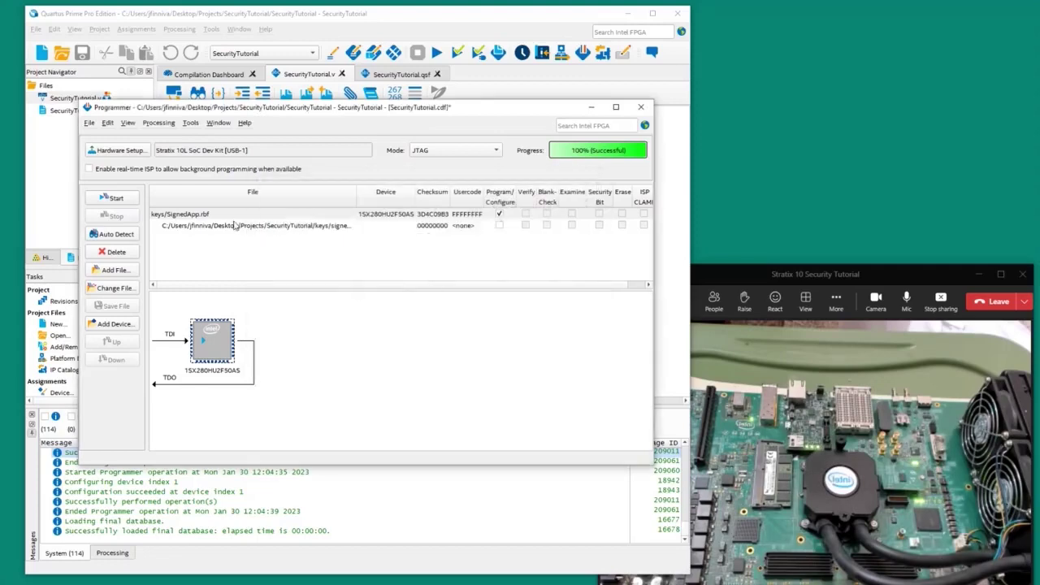
Widen the File column and mark only signed_efuse1.ccert, not SignedApp.rbf, for programming
click(504, 223)
click(469, 225)
drag(356, 197, 408, 197)
click(525, 214)
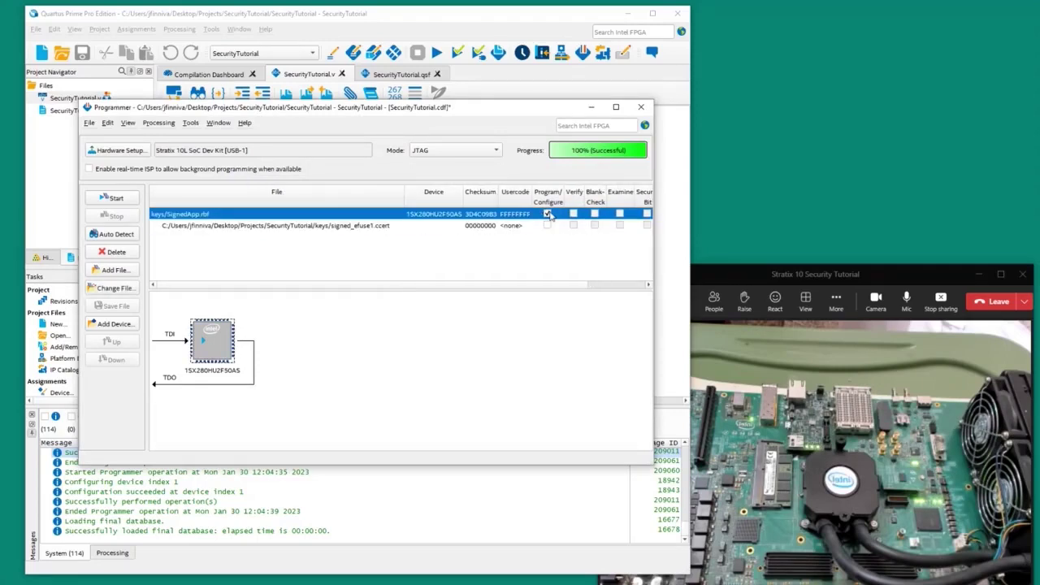
click(548, 215)
click(549, 226)
click(547, 226)
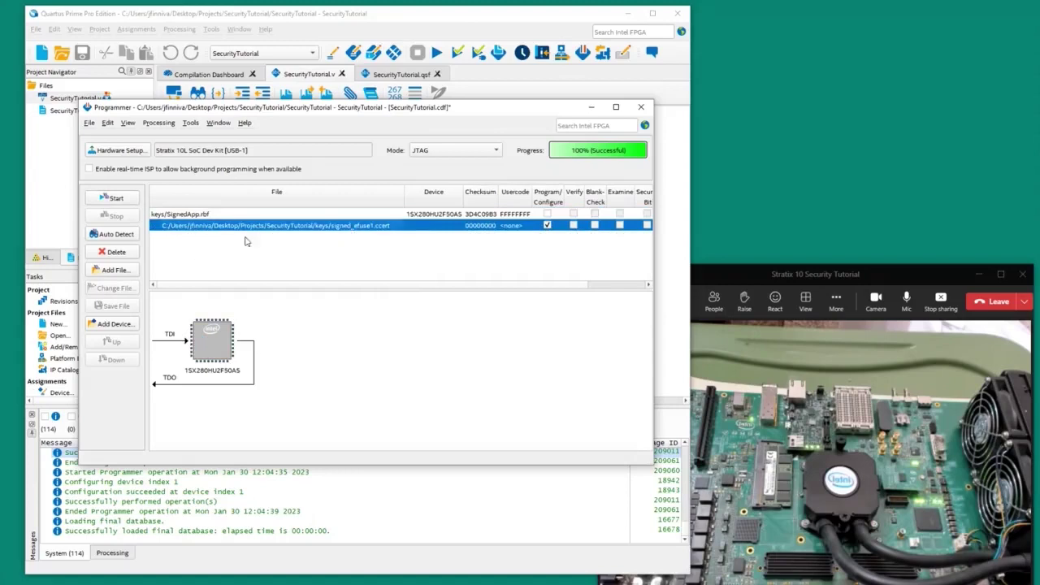
Program the certificate, then retry; the repeat attempt fails as invalid at 0%
click(116, 199)
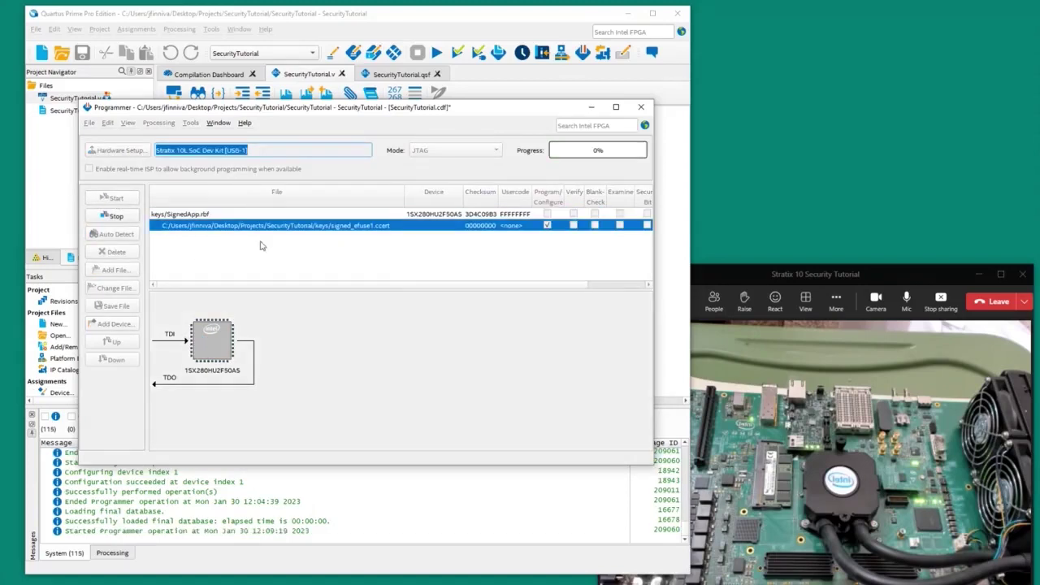
click(512, 227)
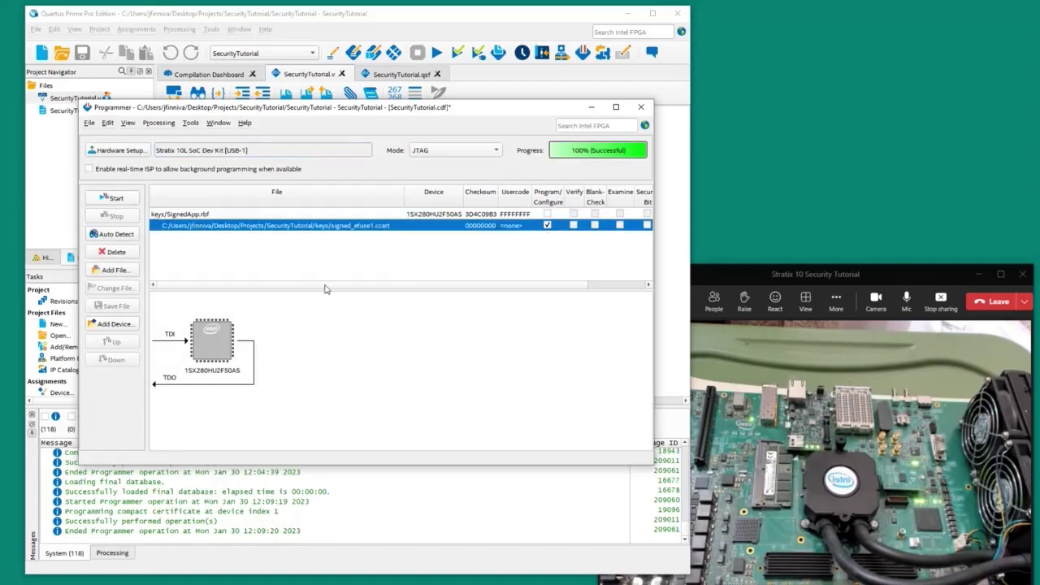
click(117, 199)
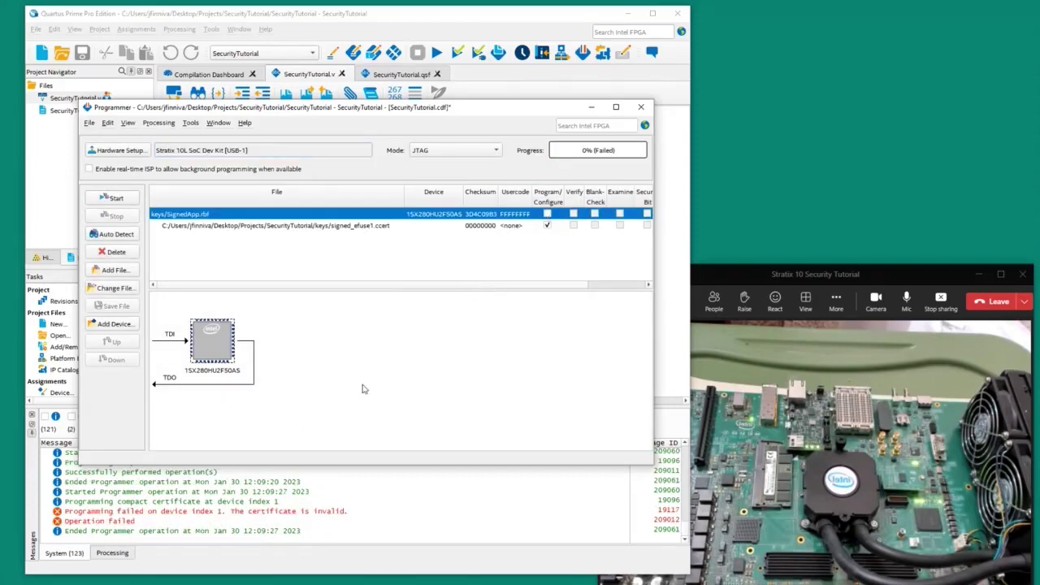
drag(505, 110, 493, 101)
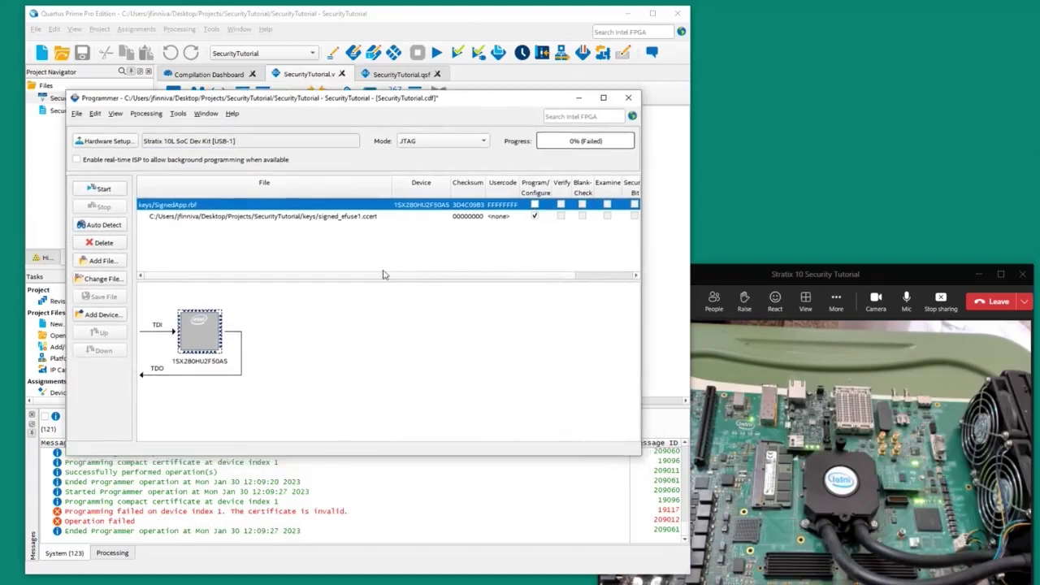
Replace the device's programming file SignedApp.rbf with signed_enc.rbf
right_click(200, 327)
mouse_move(244, 333)
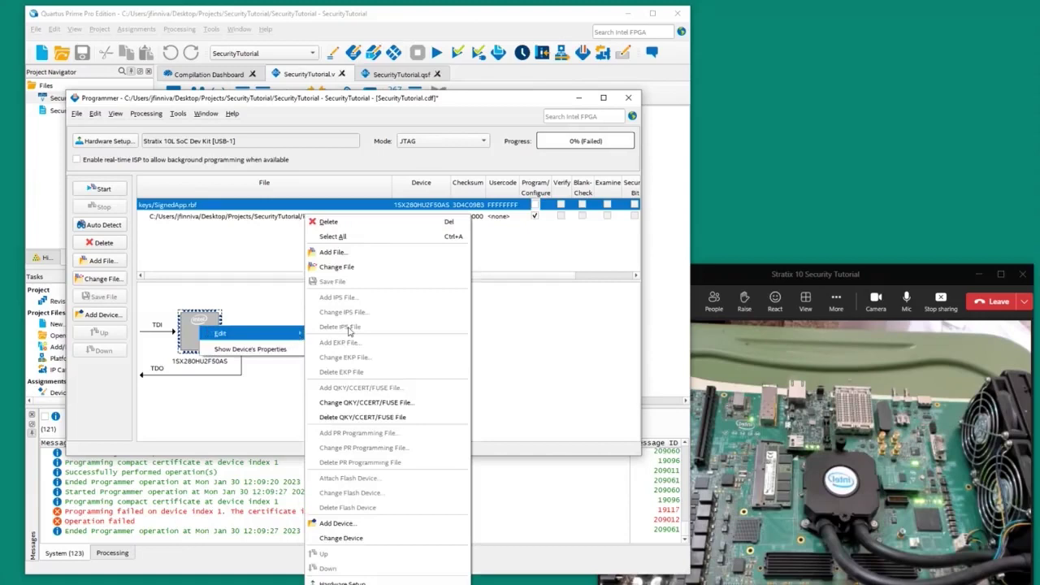
click(348, 269)
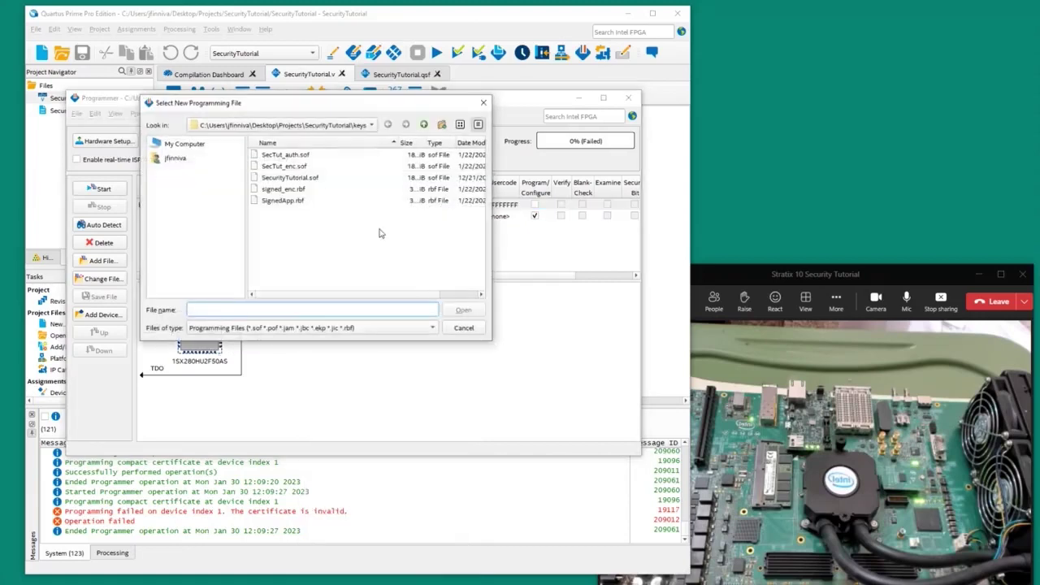
click(278, 189)
click(464, 310)
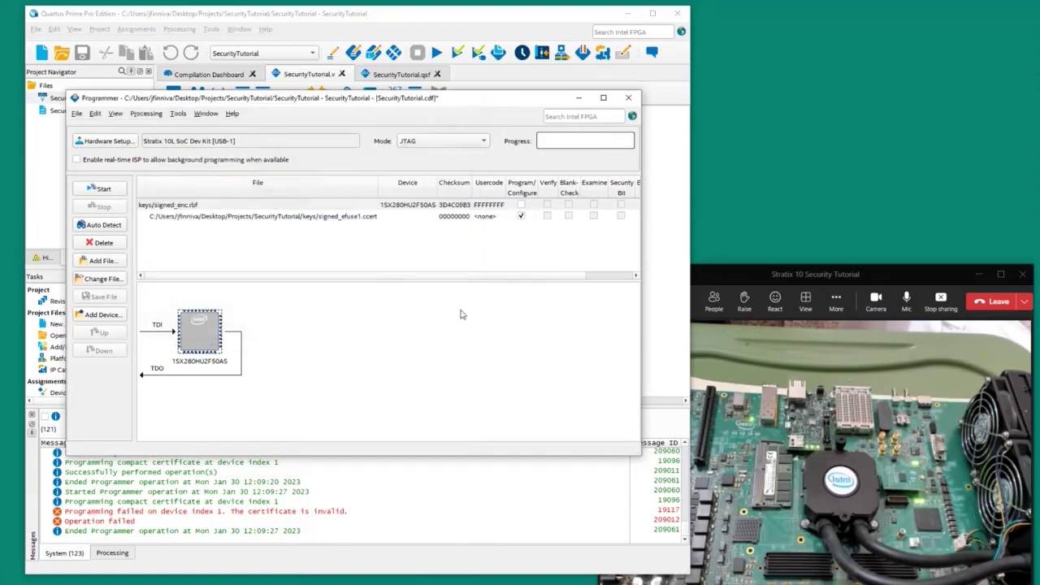
Program only signed_enc.rbf to the Stratix 10, excluding the certificate
click(522, 205)
click(522, 205)
click(521, 216)
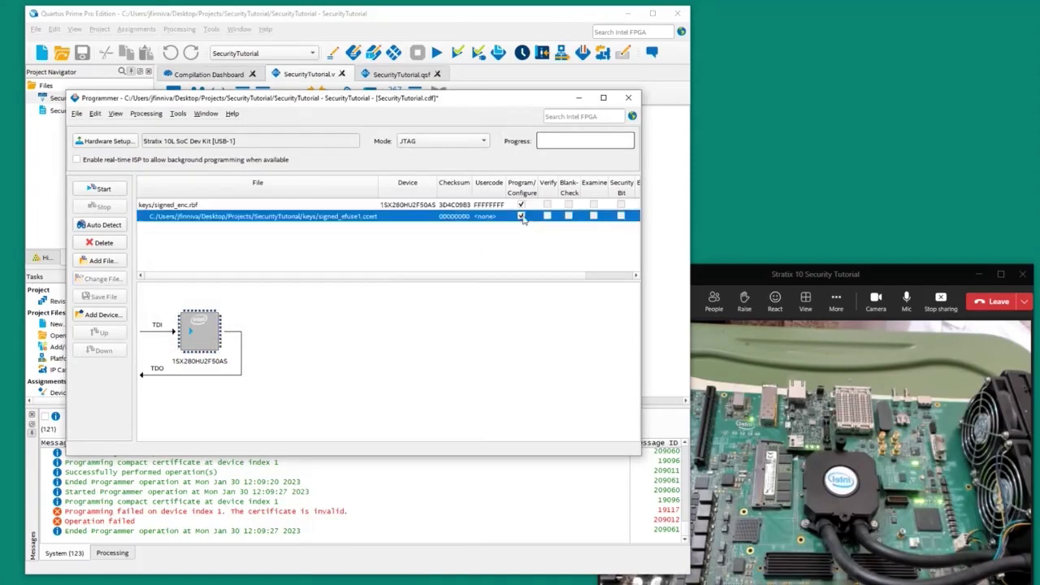
click(104, 190)
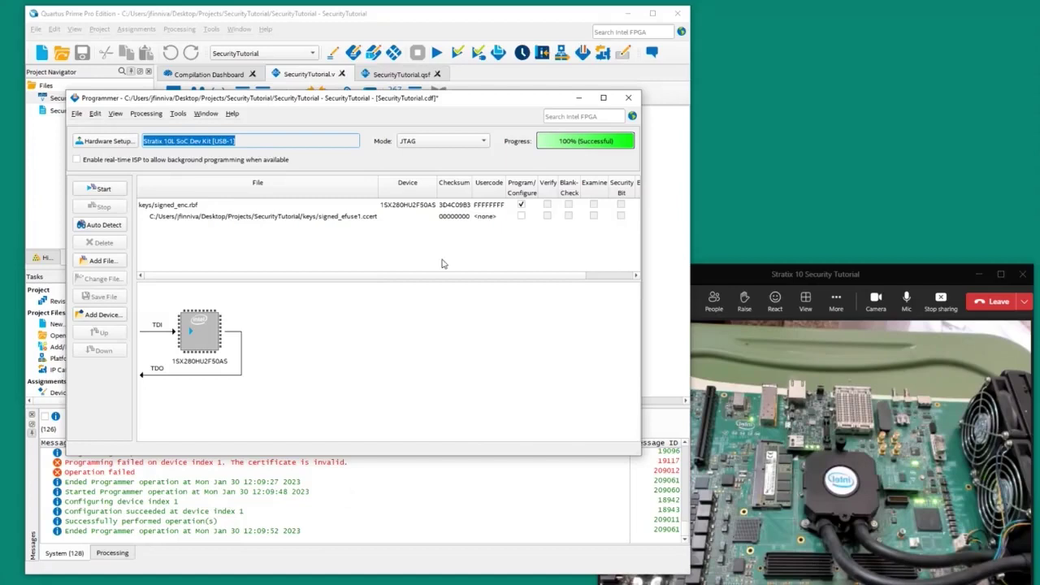
Check the 100% (Successful) result and minimize the Programmer window
drag(451, 102, 435, 74)
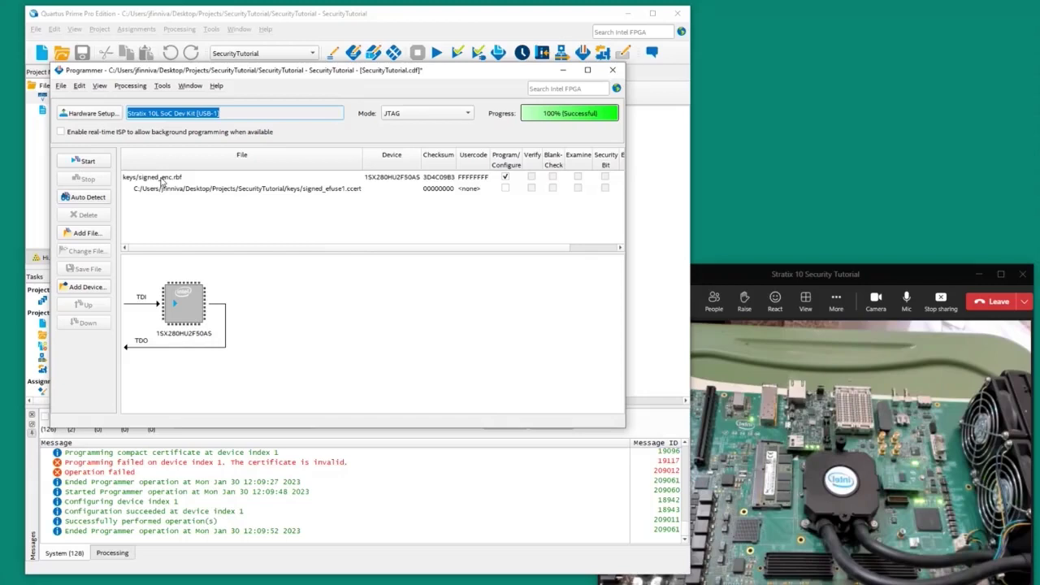
click(155, 179)
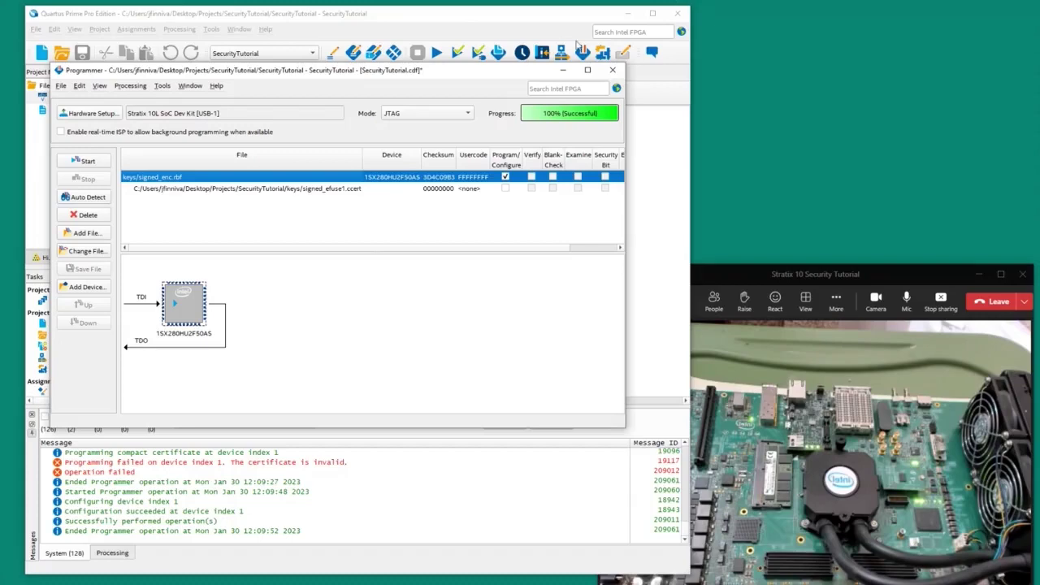
click(564, 71)
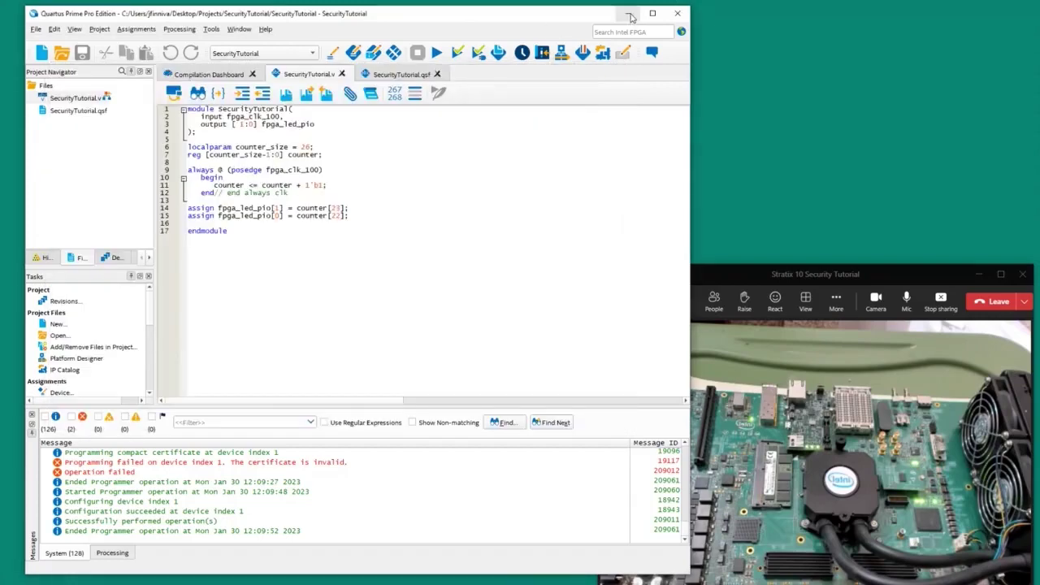
Minimize Quartus to reveal the security tutorial PDF at page 22
click(628, 13)
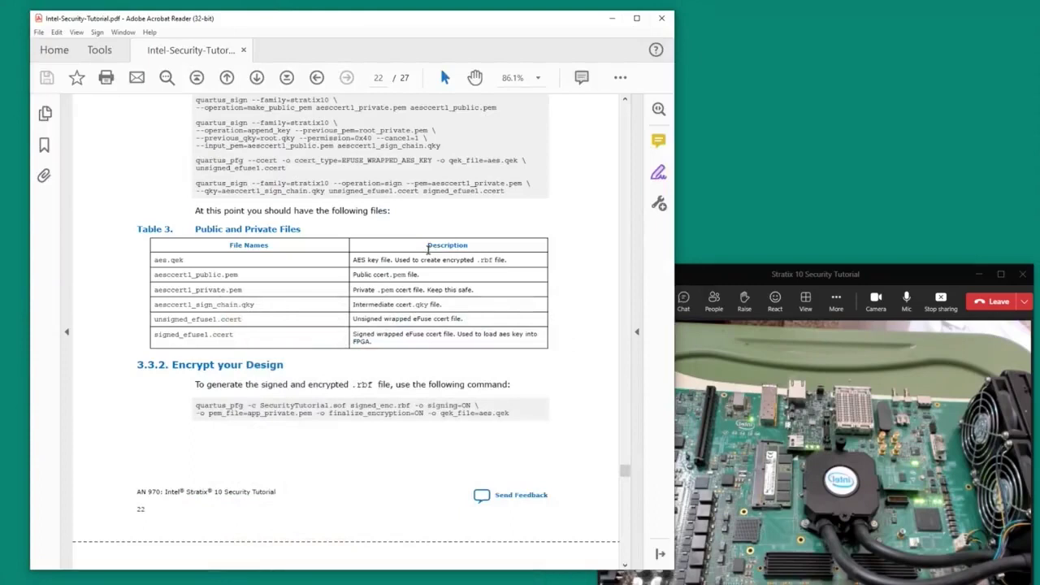